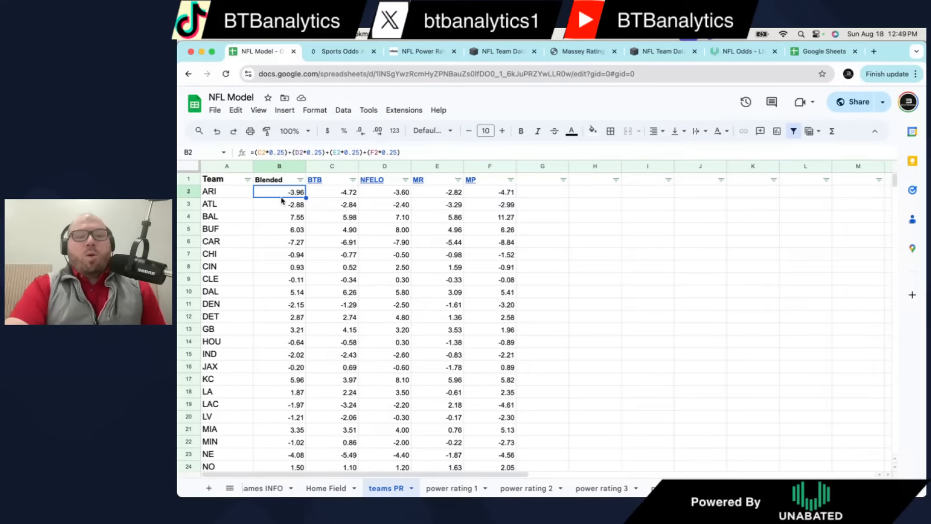
- Examine the Blended rating column on the teams PR sheet, checking the ARI and BUF rows
click(281, 165)
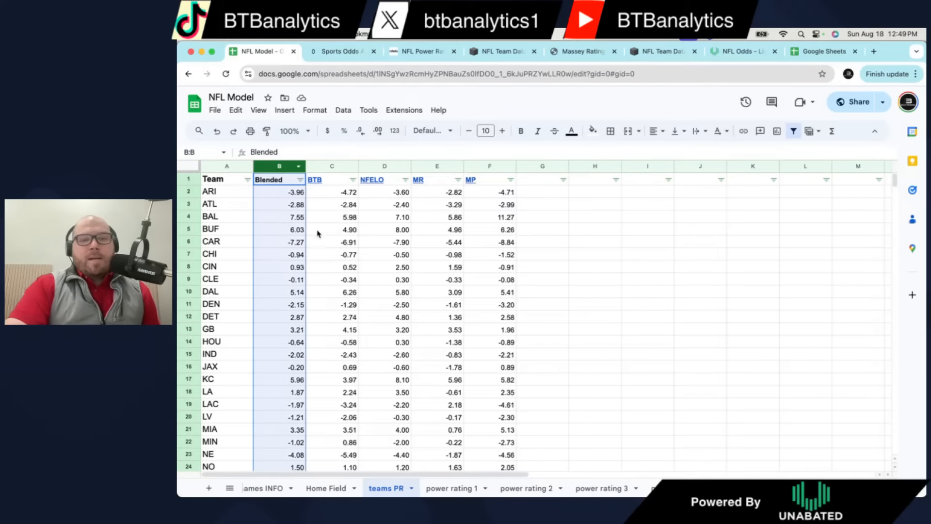
click(227, 196)
click(288, 194)
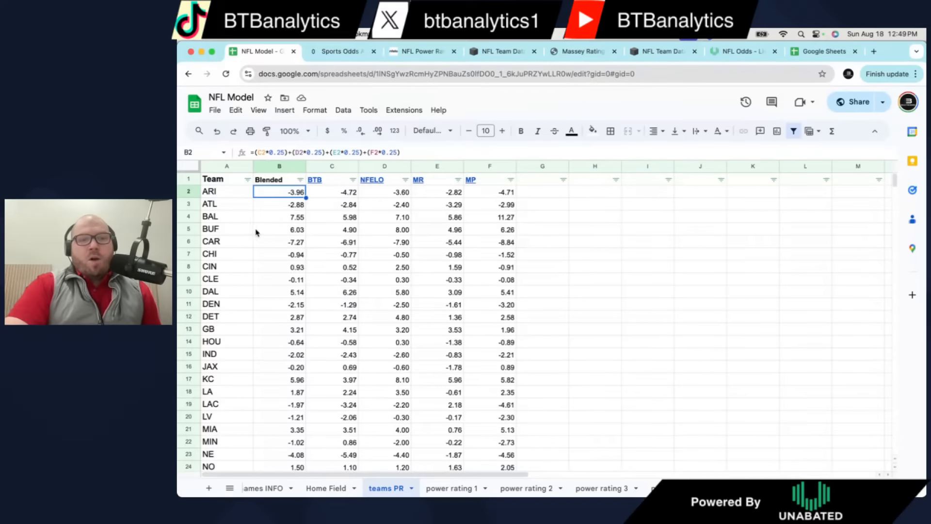
drag(247, 232, 273, 231)
click(273, 231)
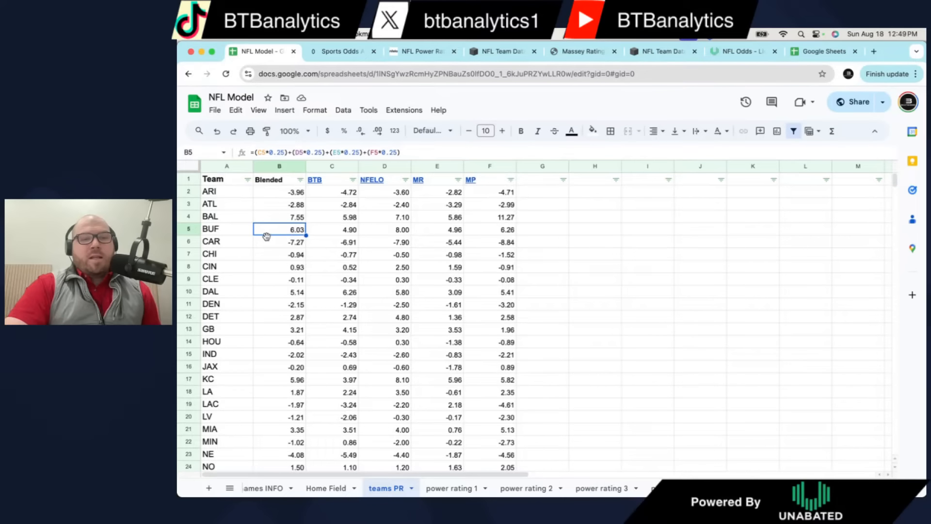
click(226, 234)
click(278, 234)
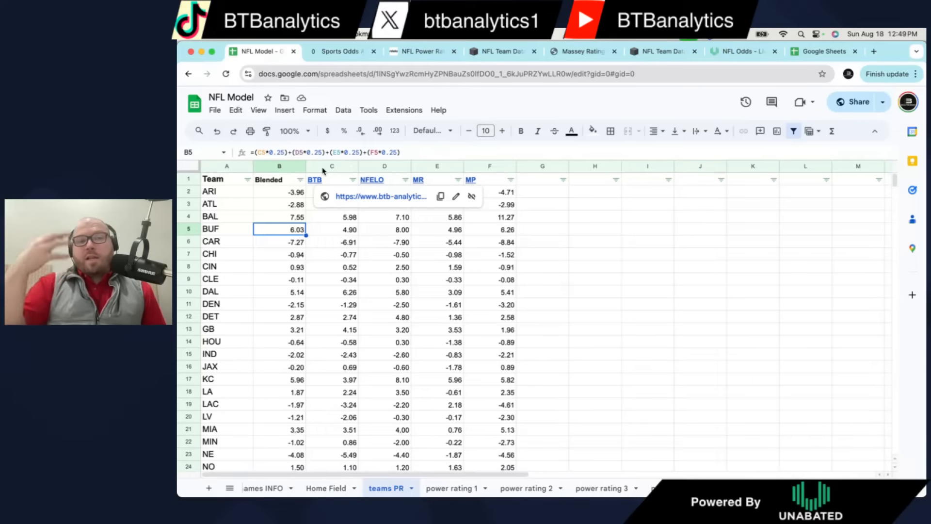
click(586, 248)
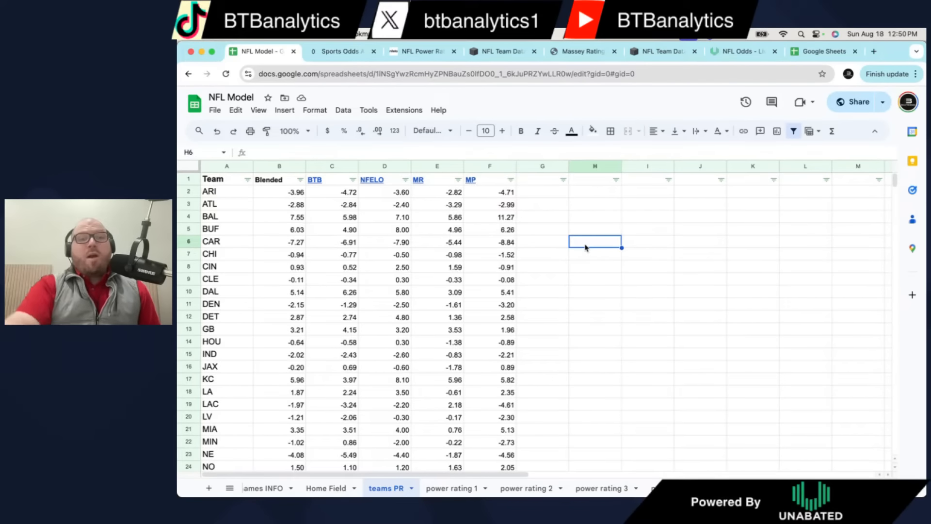
- Examine the BTB, NFELO, MR and MP source rating columns one at a time, including the NFELO, MR and MP header links
drag(324, 167, 483, 155)
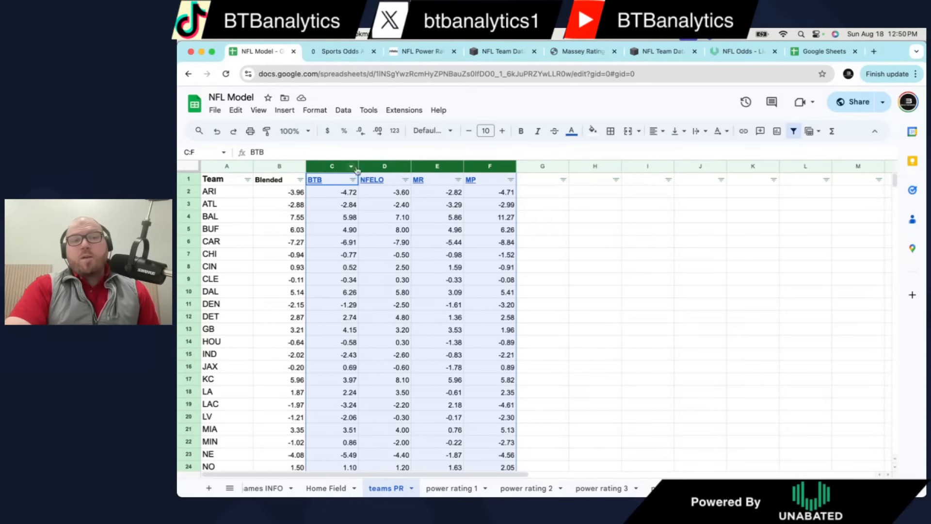
click(533, 206)
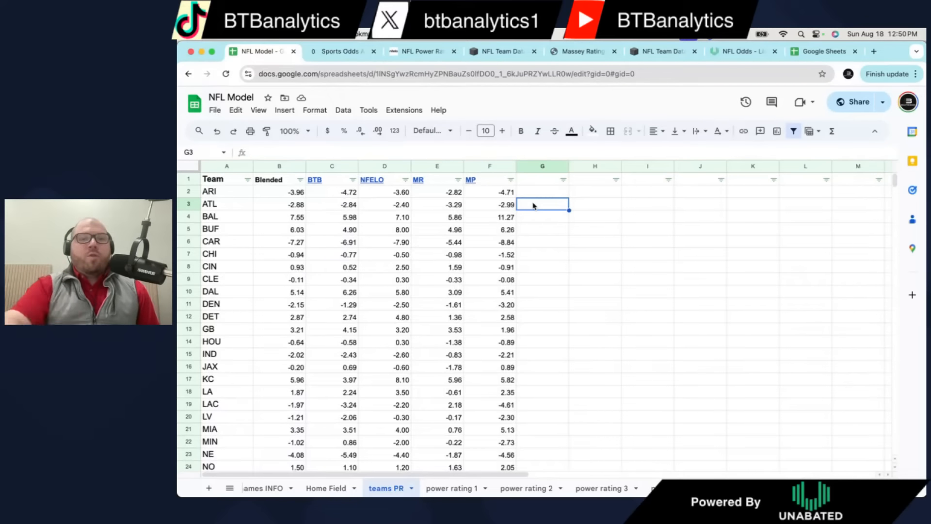
click(319, 165)
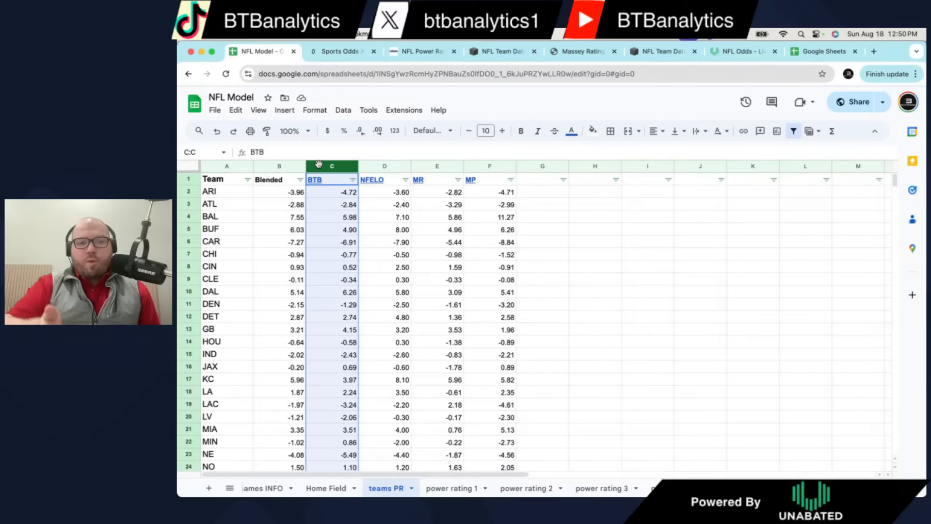
click(390, 162)
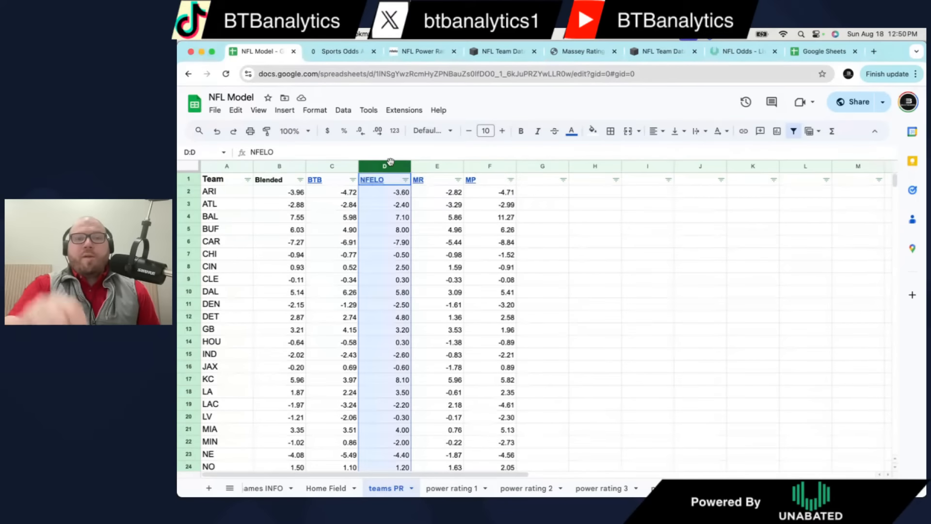
mouse_move(402, 181)
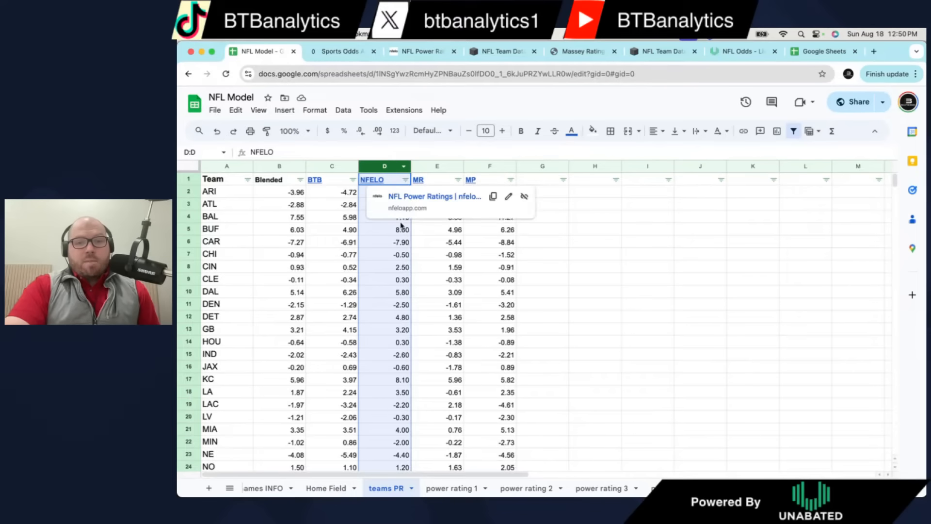
click(427, 166)
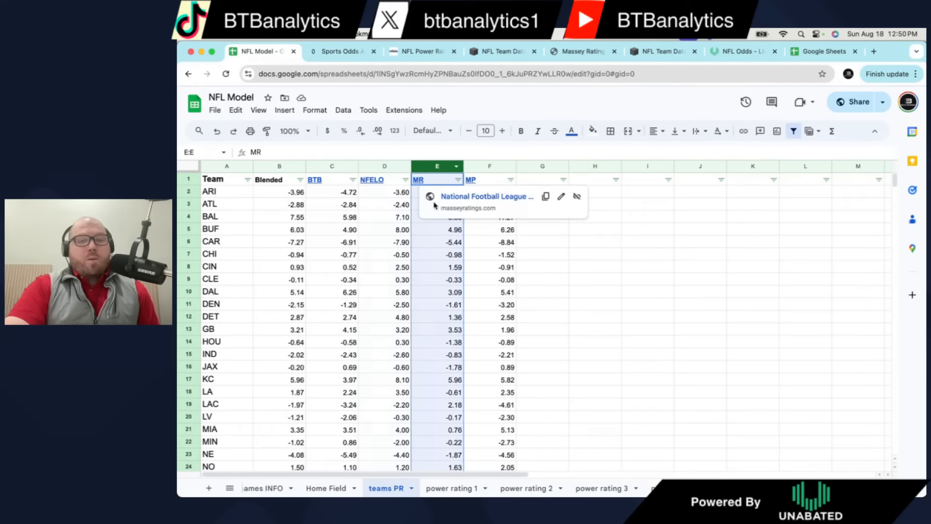
click(594, 230)
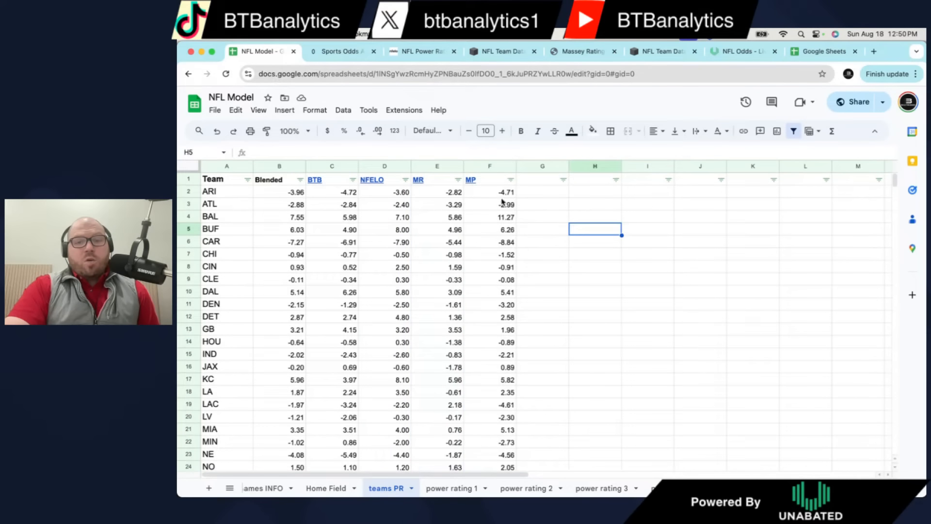
click(484, 167)
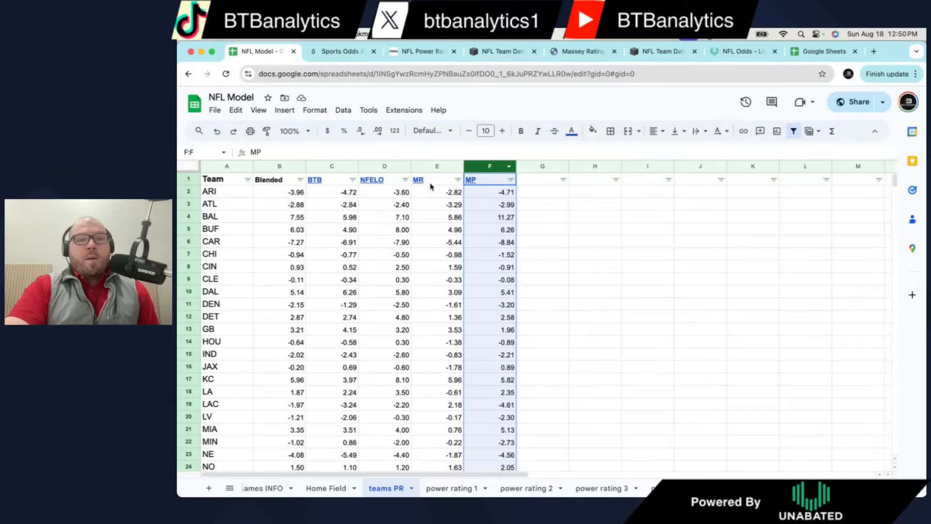
mouse_move(475, 185)
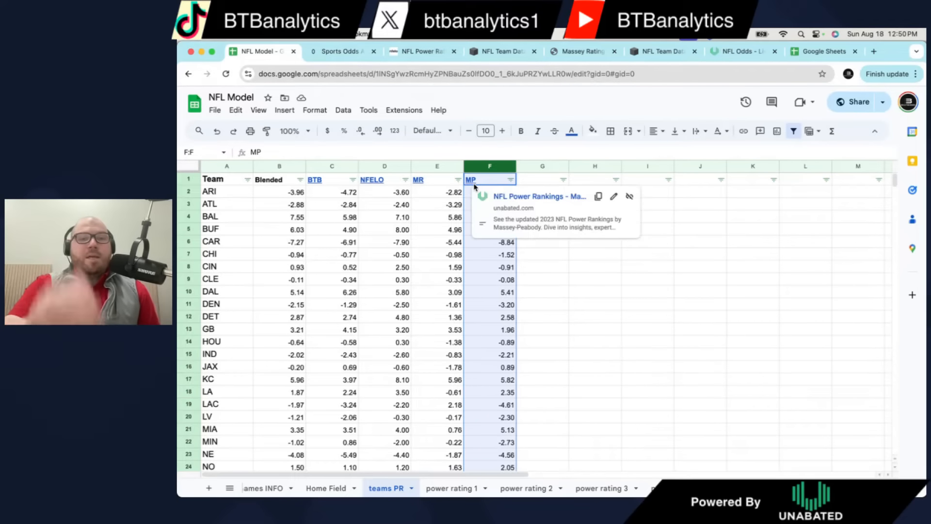
click(638, 334)
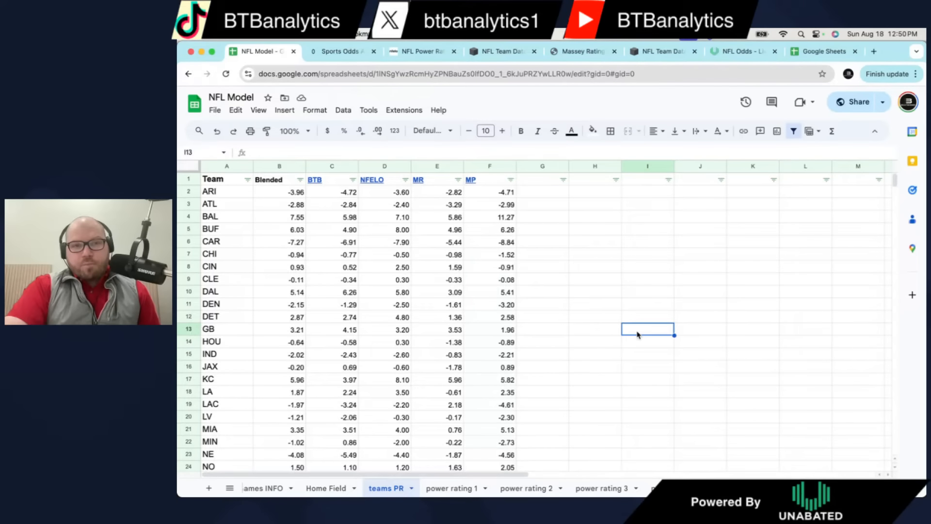
- Compare source columns C to F with the Blended column and inspect the blending formula in B2
drag(332, 166, 490, 166)
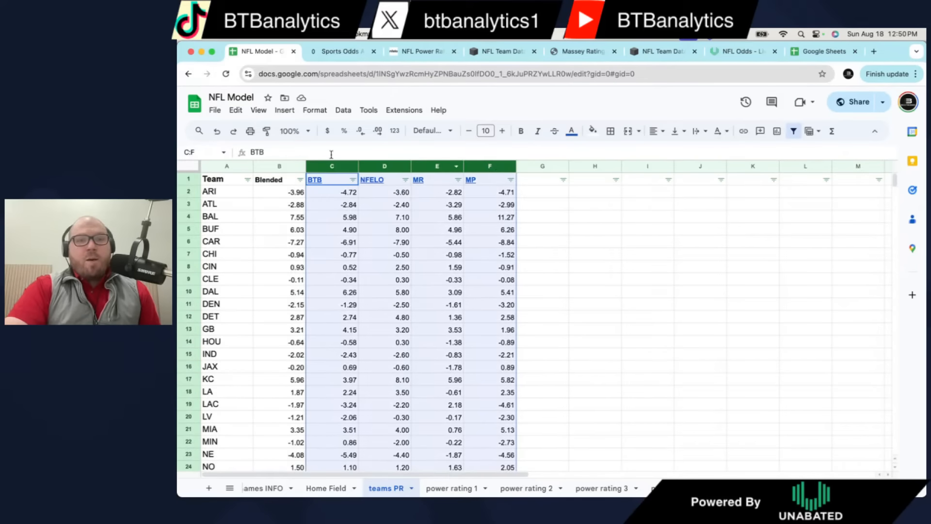
click(279, 166)
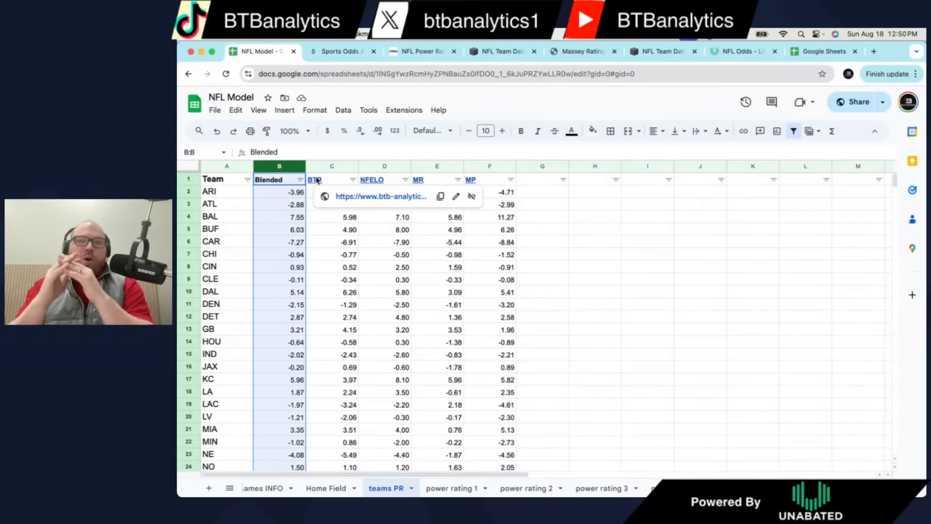
click(281, 193)
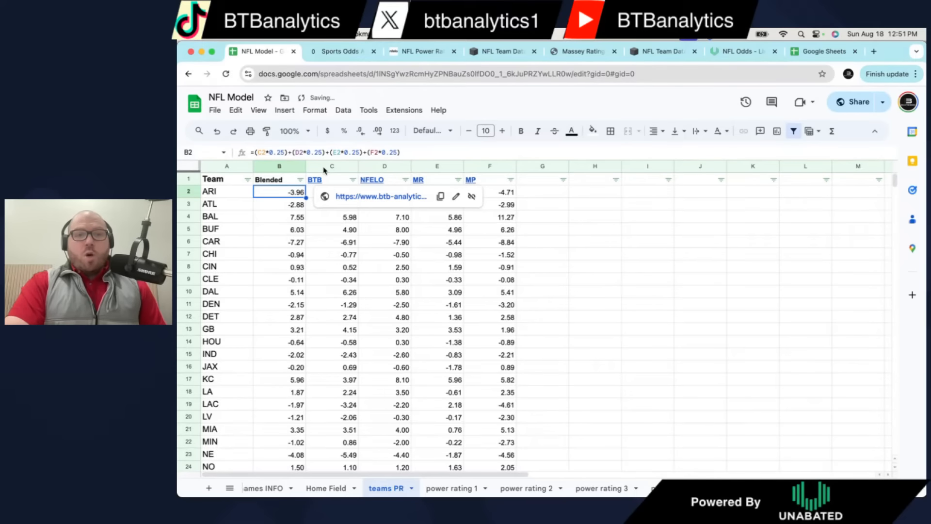
drag(480, 165, 333, 165)
click(280, 196)
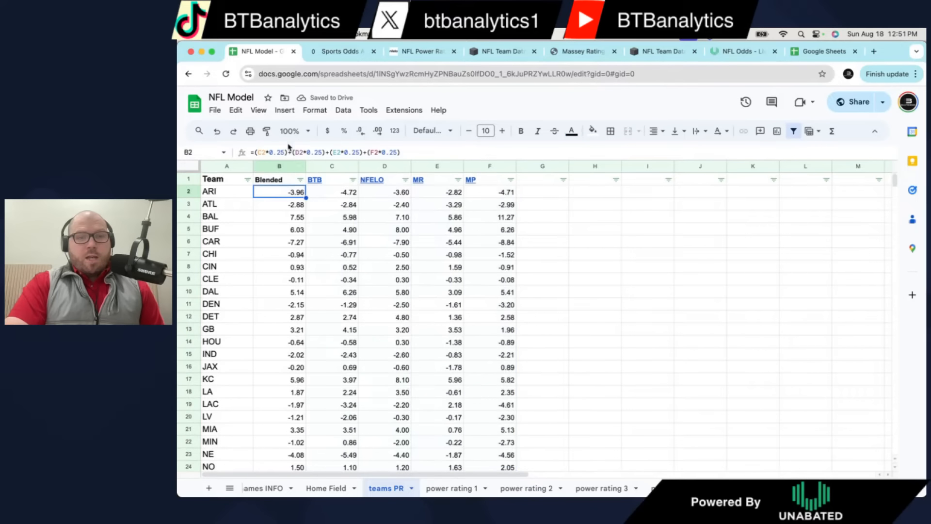
click(272, 151)
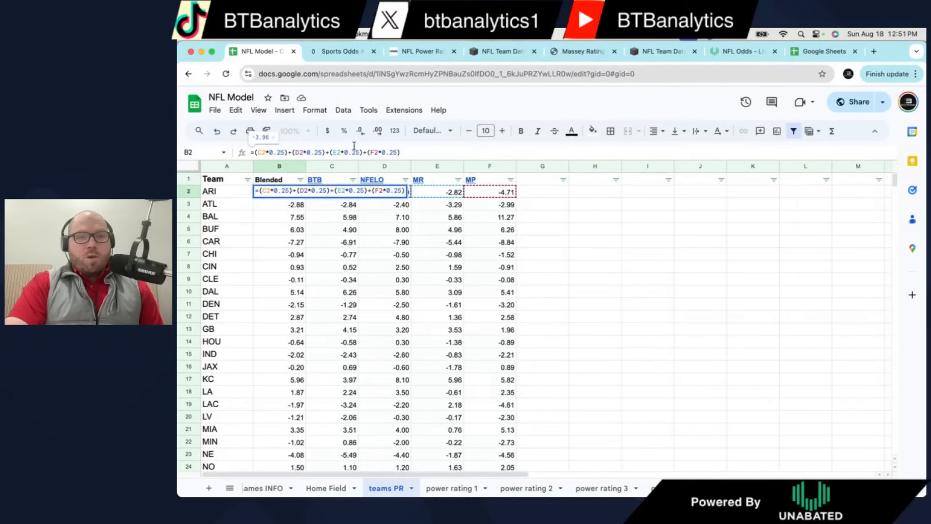
- Review the NFELO, MR, MP and BTB columns individually and check the lookup formula in D5
click(379, 167)
drag(434, 166, 386, 168)
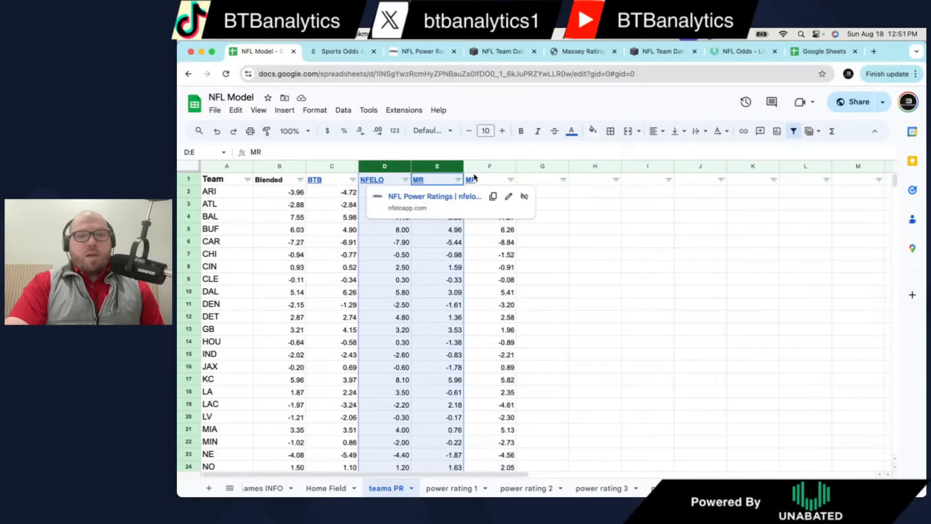
click(490, 167)
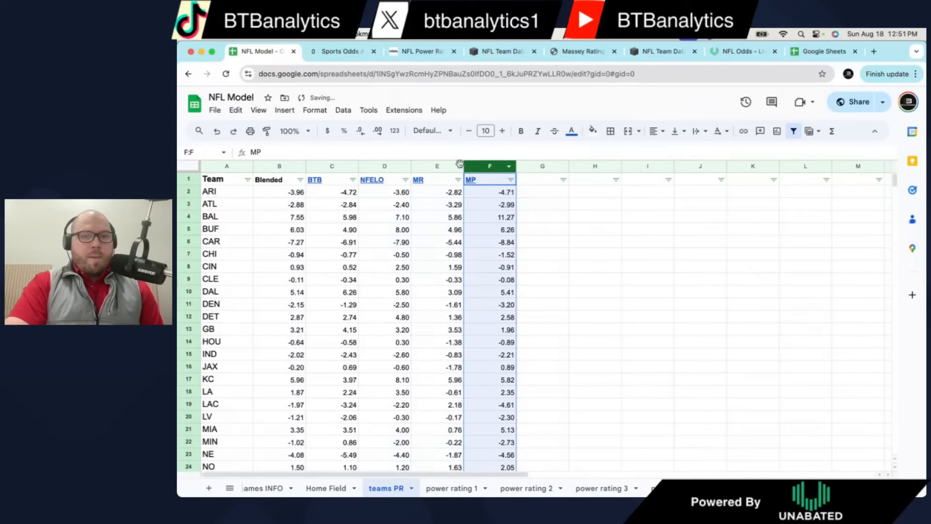
click(336, 163)
mouse_move(401, 188)
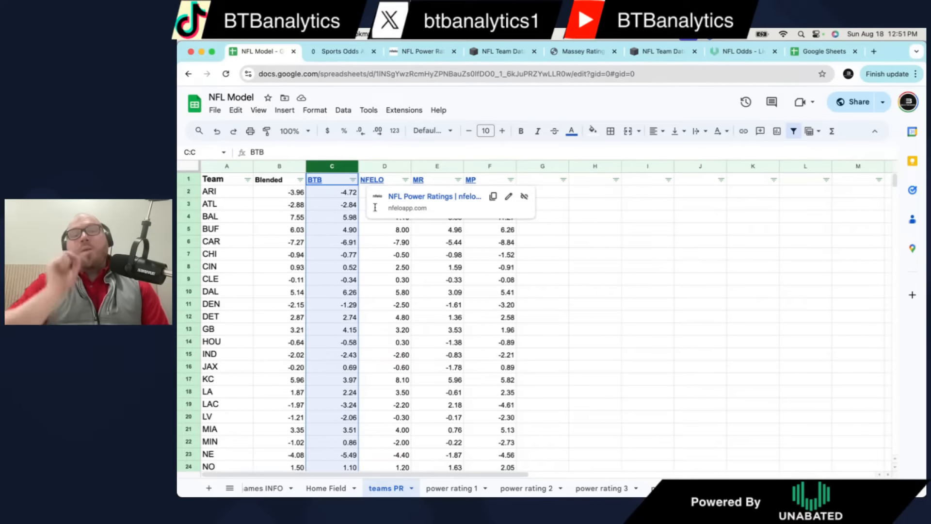
click(382, 231)
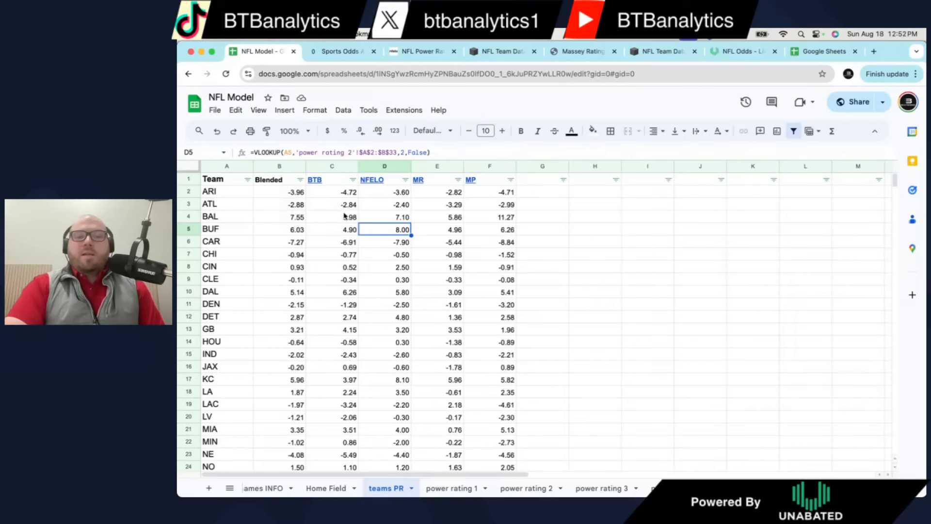
- Check the lookup formula in C6 and review the Blended column against rating columns C to F
click(268, 166)
mouse_move(324, 175)
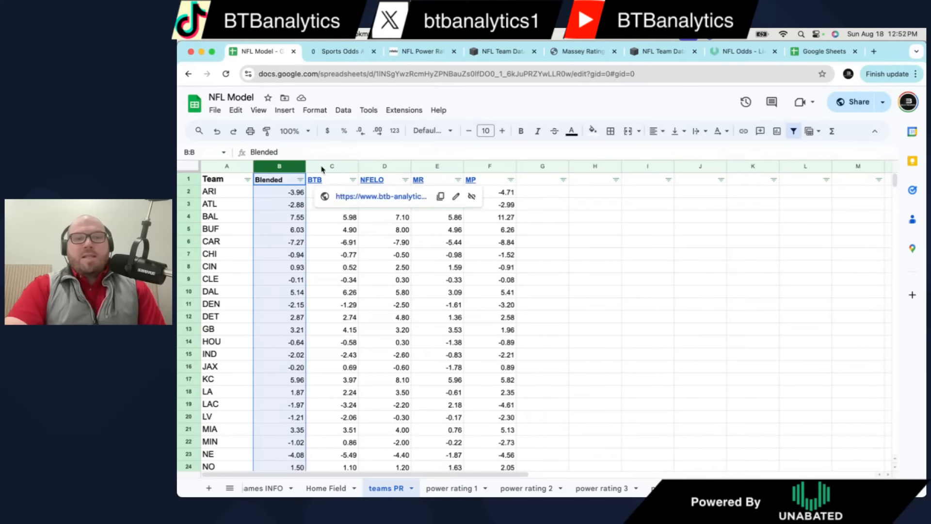
click(352, 237)
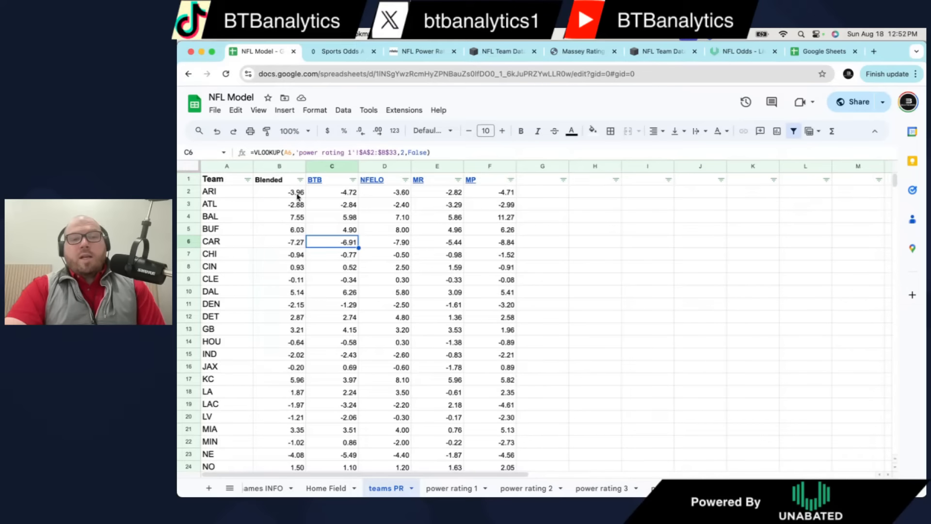
click(280, 168)
drag(332, 166, 490, 166)
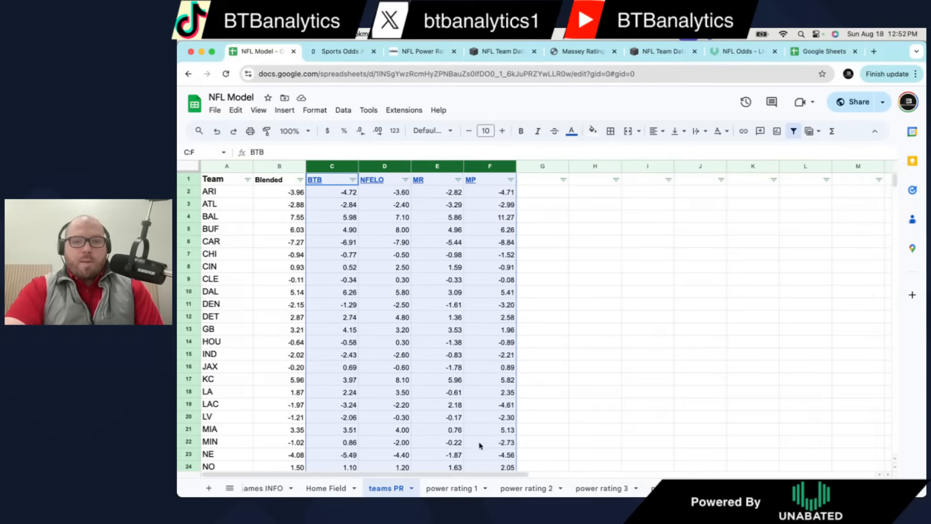
- Look through the individual power rating sheets that feed the model, and return to the teams PR sheet
click(454, 488)
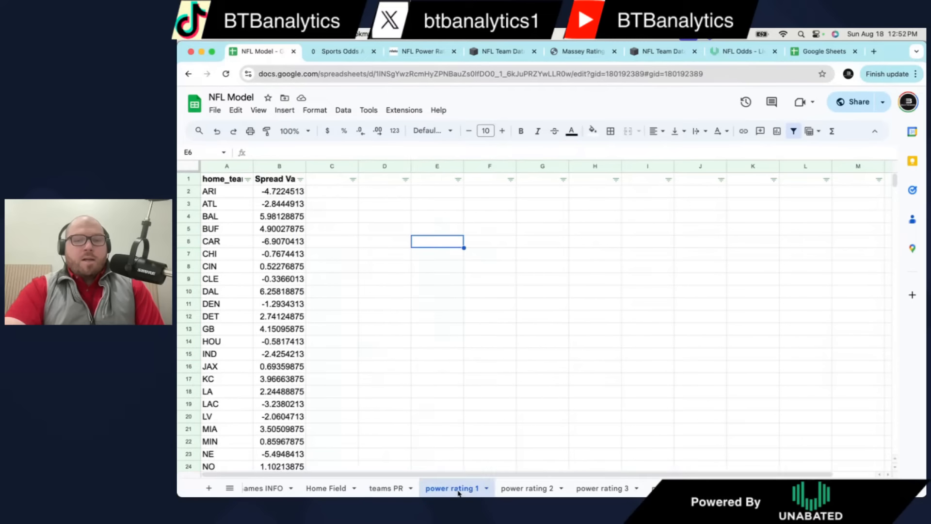
click(602, 488)
click(655, 488)
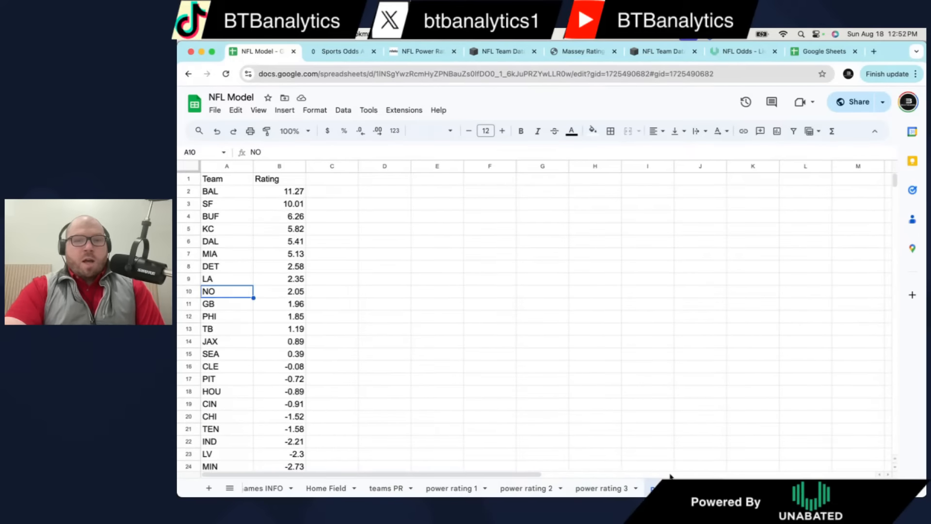
scroll(671, 477, right, 2)
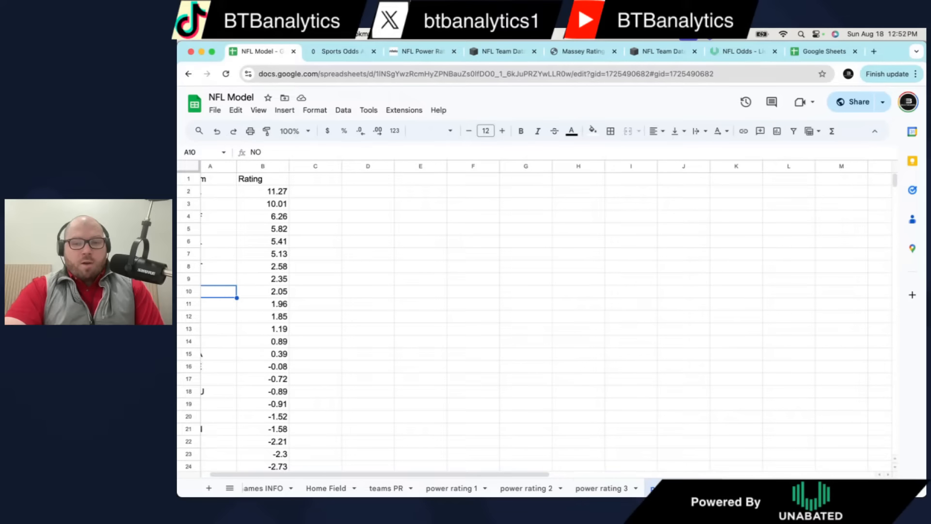
click(326, 488)
click(386, 488)
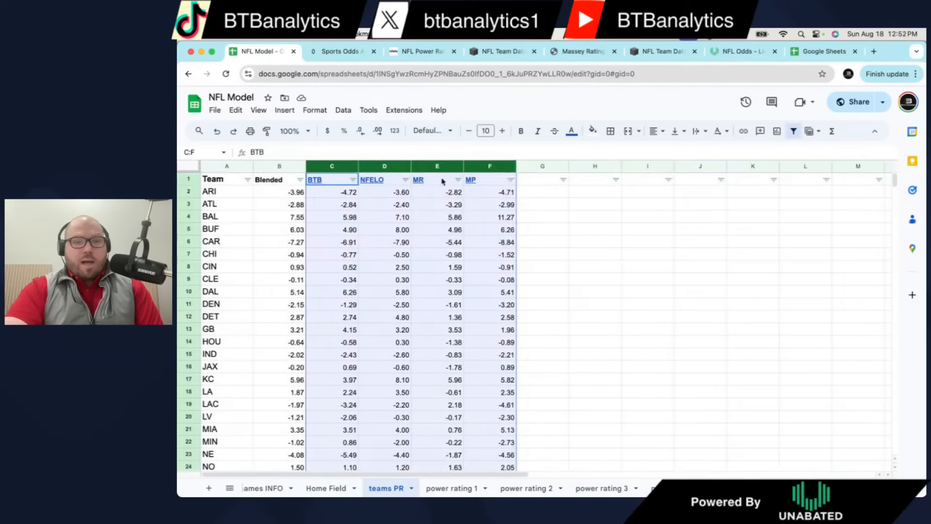
- Check the empty column G beside the source ratings and review the blending formula in B2 again
click(539, 166)
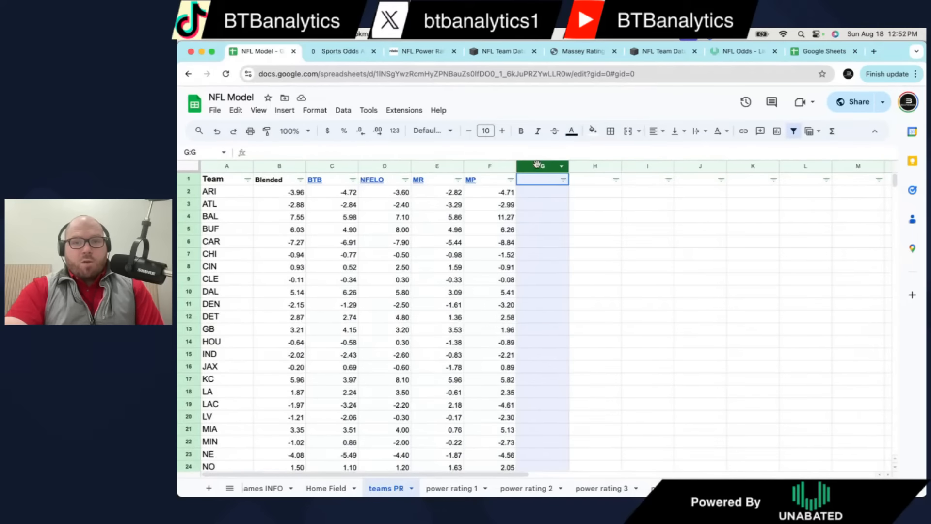
click(281, 194)
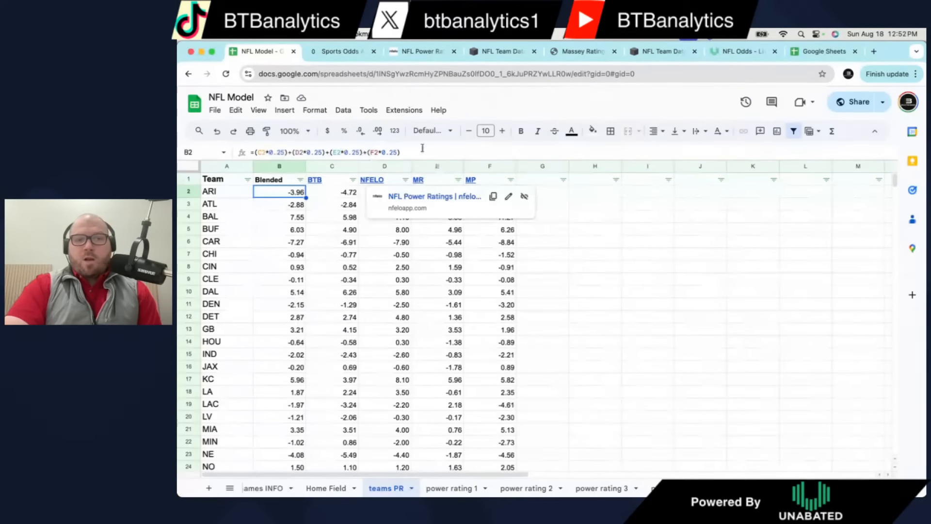
scroll(291, 163, down, 1)
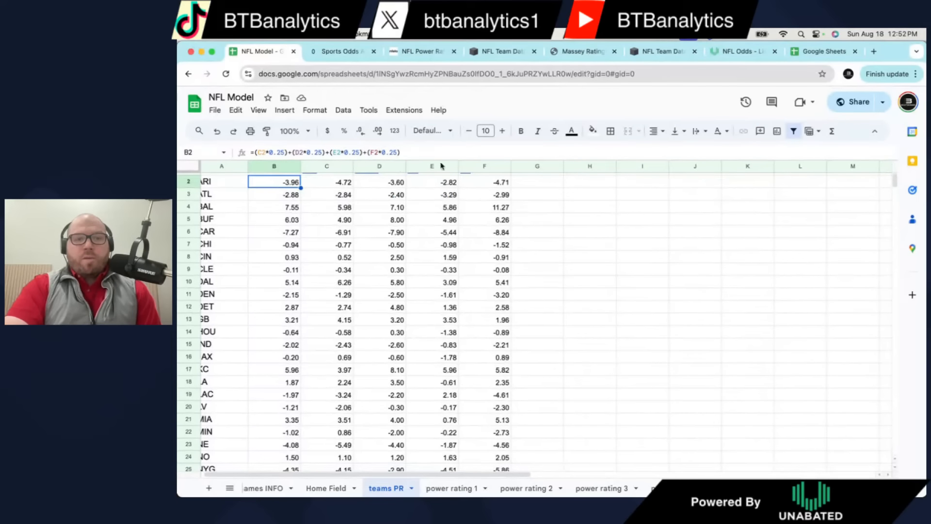
scroll(412, 200, up, 1)
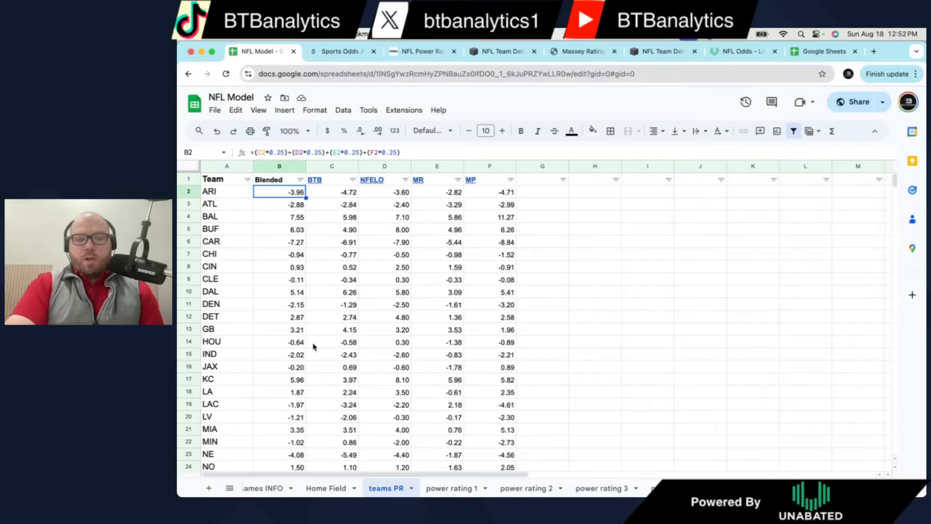
- Open the Home Field sheet and review the HFA_MR and HFA_NFELO columns alongside the Blend column
click(326, 488)
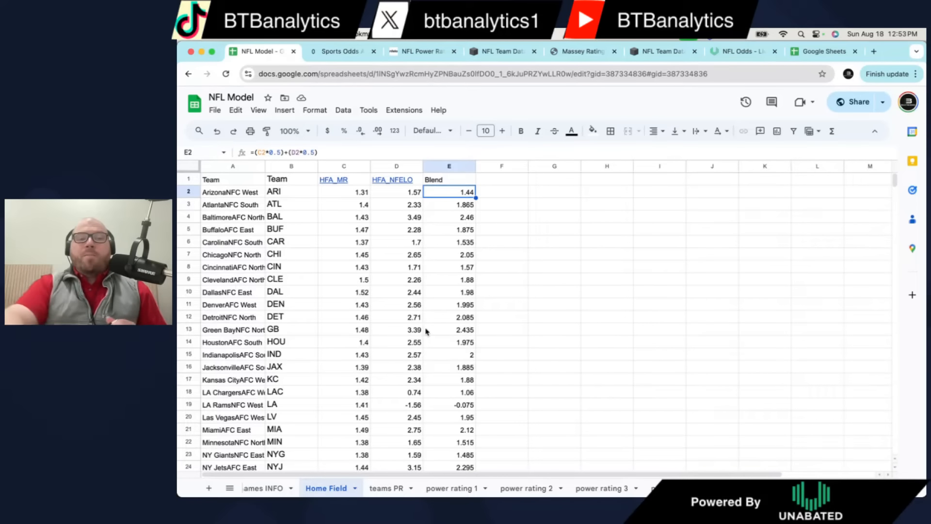
click(291, 166)
drag(345, 166, 380, 167)
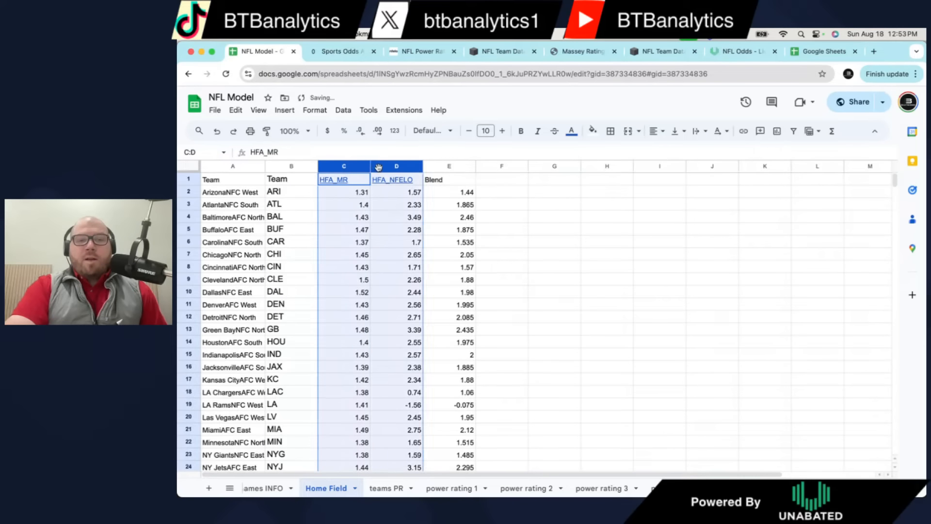
click(437, 167)
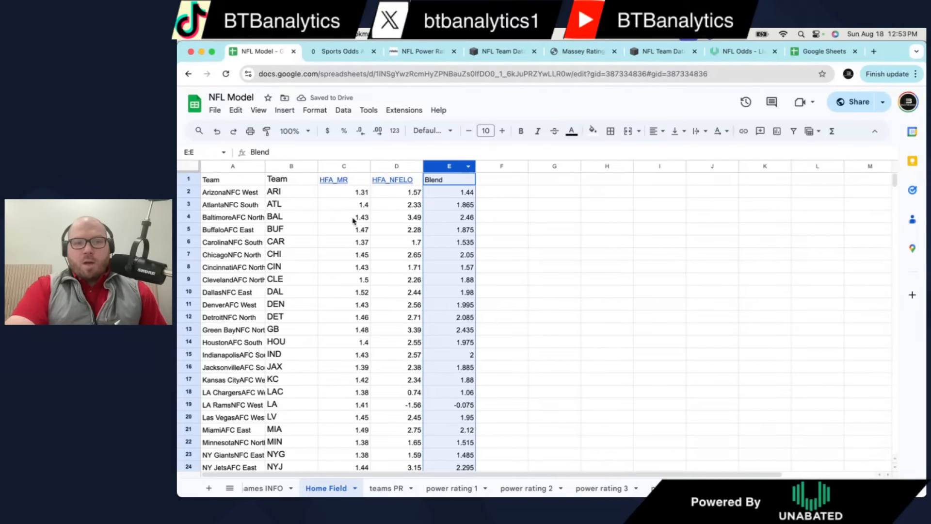
- Compare the HFA_MR and HFA_NFELO values for Baltimore and Houston and look through the other teams' rows
drag(361, 217, 410, 219)
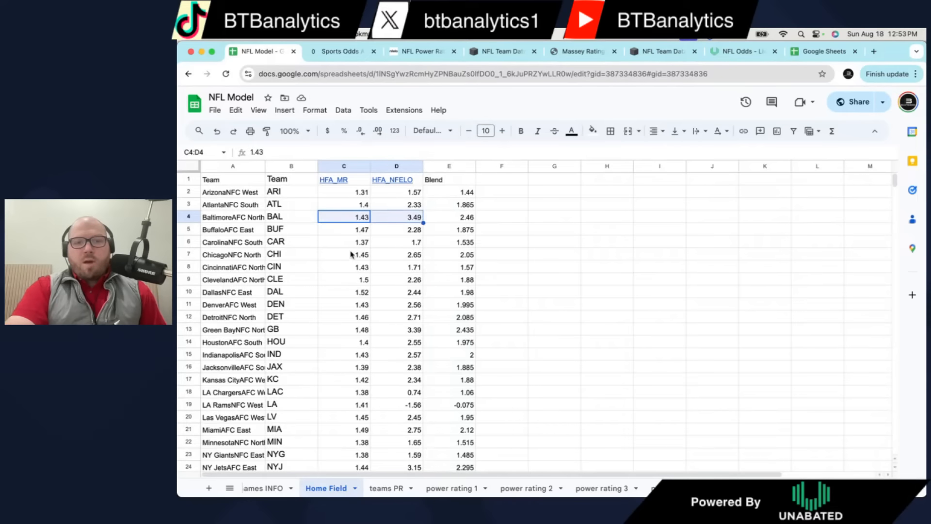
drag(357, 280, 415, 281)
scroll(406, 297, down, 2)
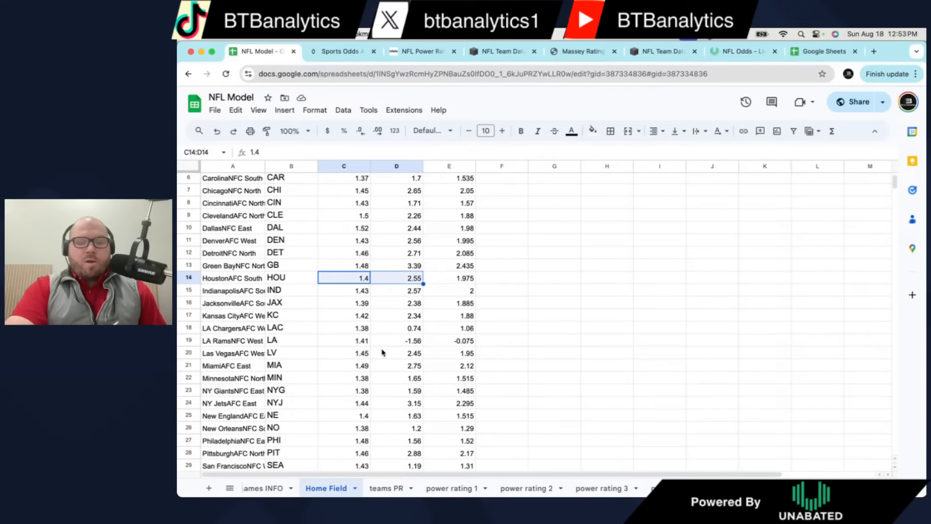
scroll(382, 349, up, 3)
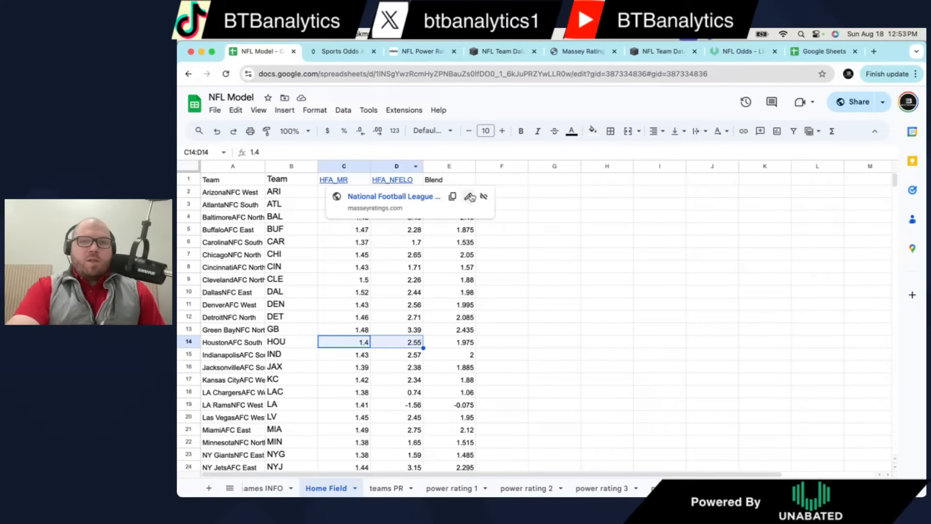
- Review home-field source columns C and D once more against the Blend column E
click(557, 203)
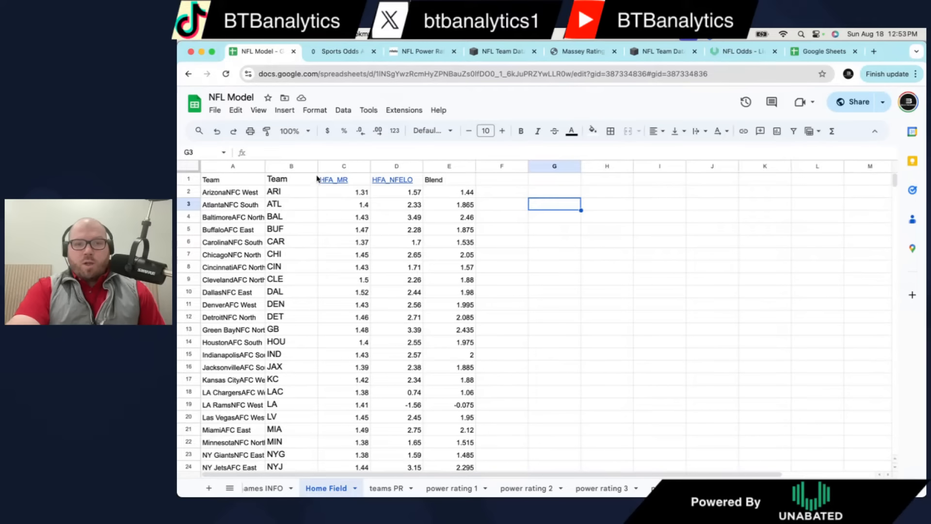
drag(333, 167, 403, 166)
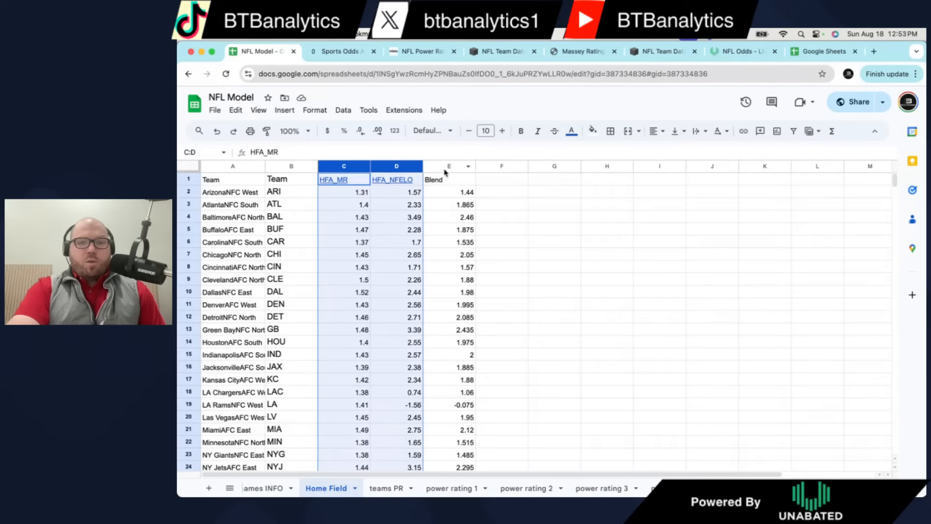
click(451, 166)
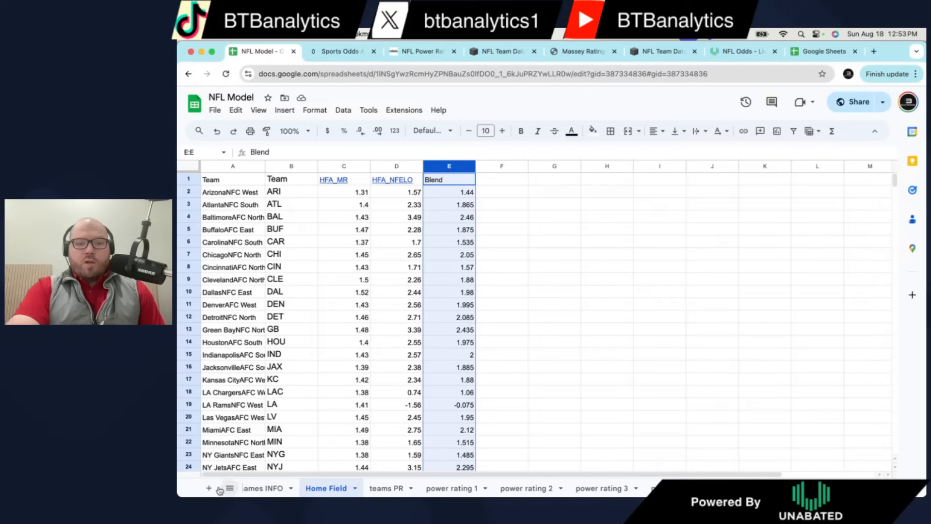
- Open the Week 1 Games INFO sheet and review the week, home team and away team entries in B2:D17
click(258, 488)
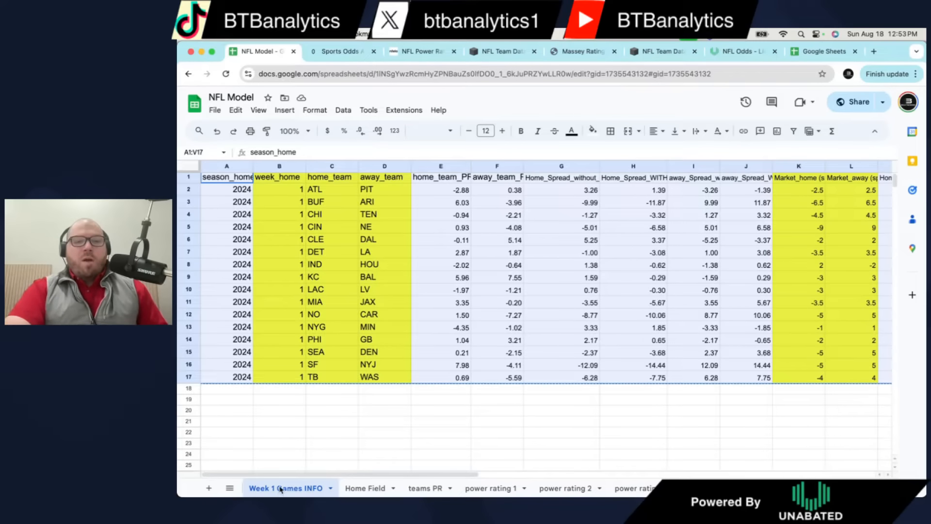
drag(291, 192, 380, 378)
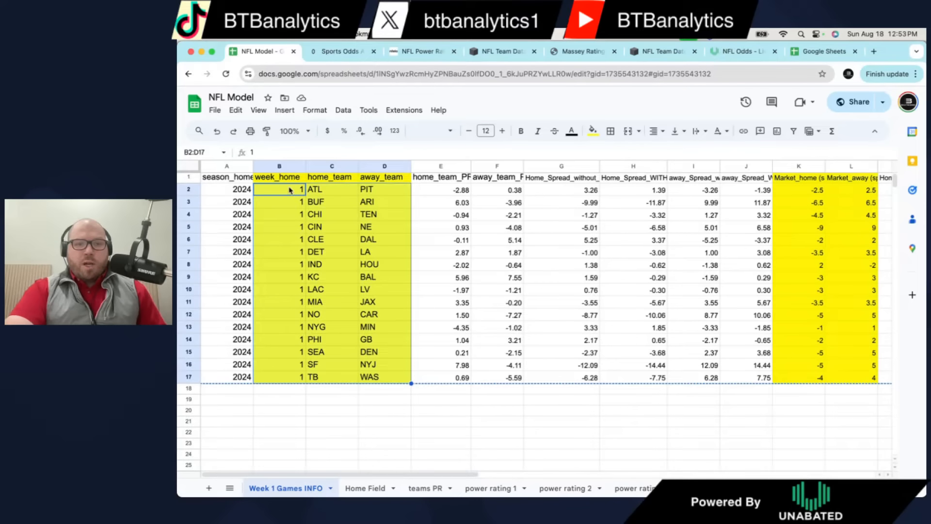
drag(327, 192, 388, 378)
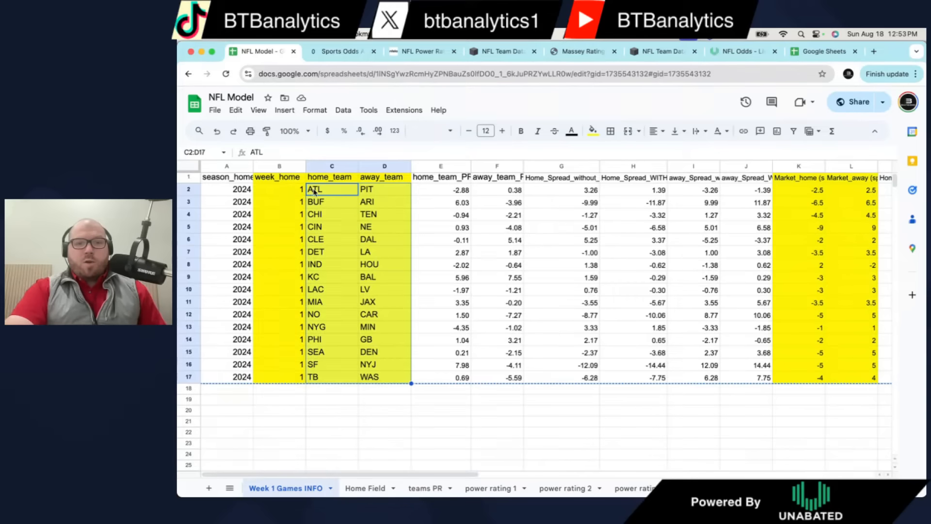
drag(315, 191, 364, 204)
drag(290, 192, 383, 376)
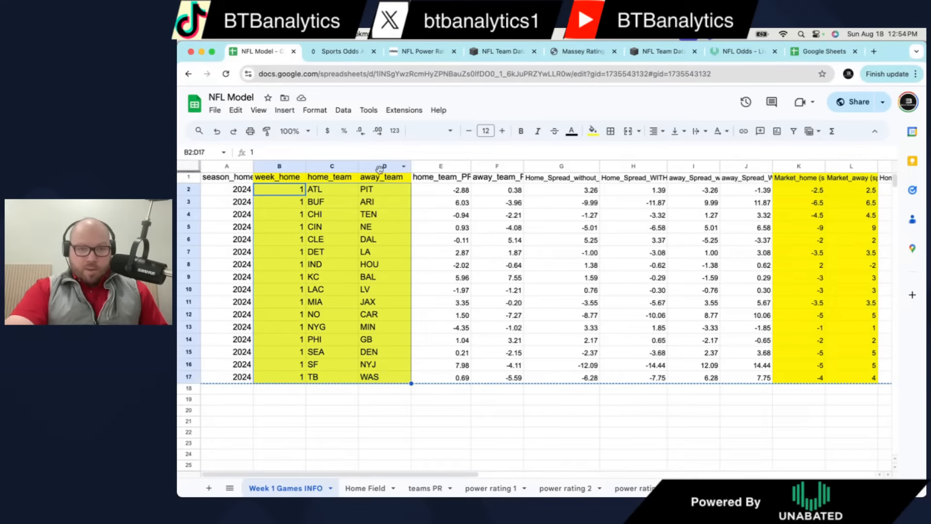
- Check the lookup formulas that pull the home and away team power ratings in E2 and F2
click(460, 194)
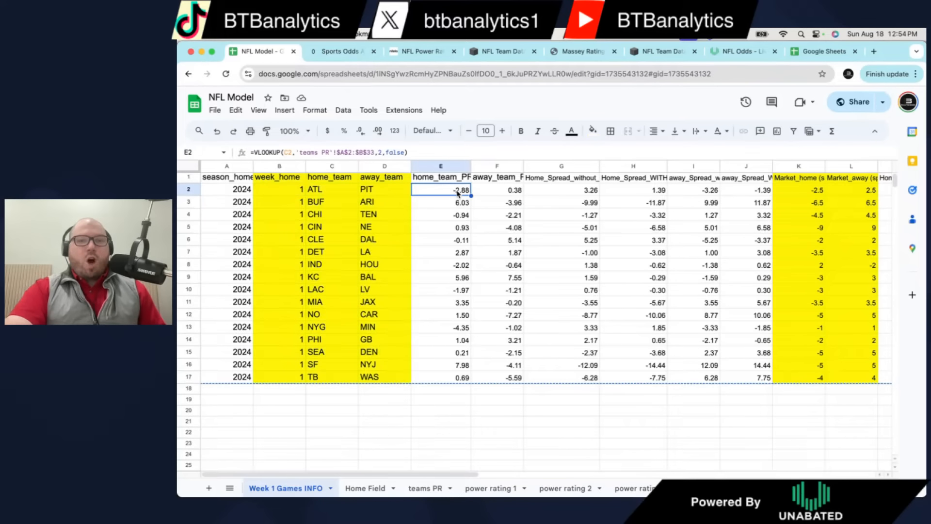
double_click(457, 191)
key(Escape)
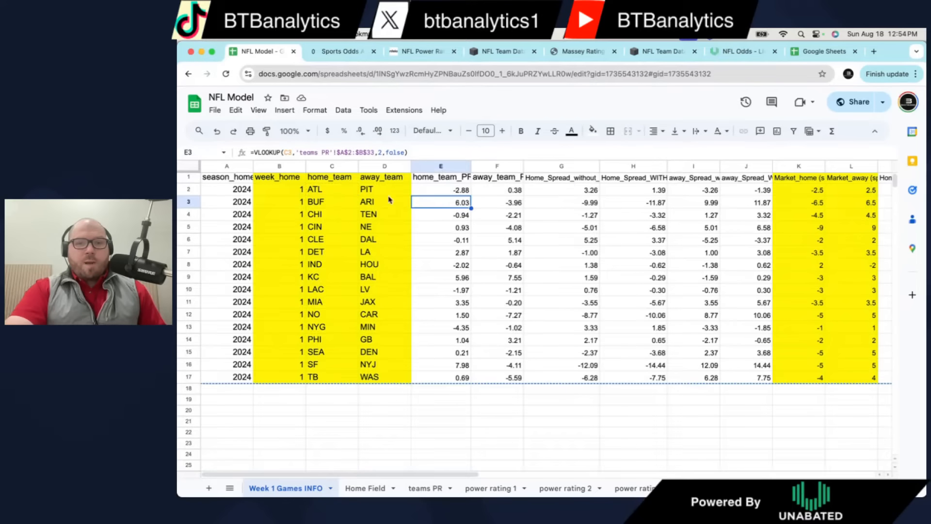
click(506, 189)
double_click(506, 189)
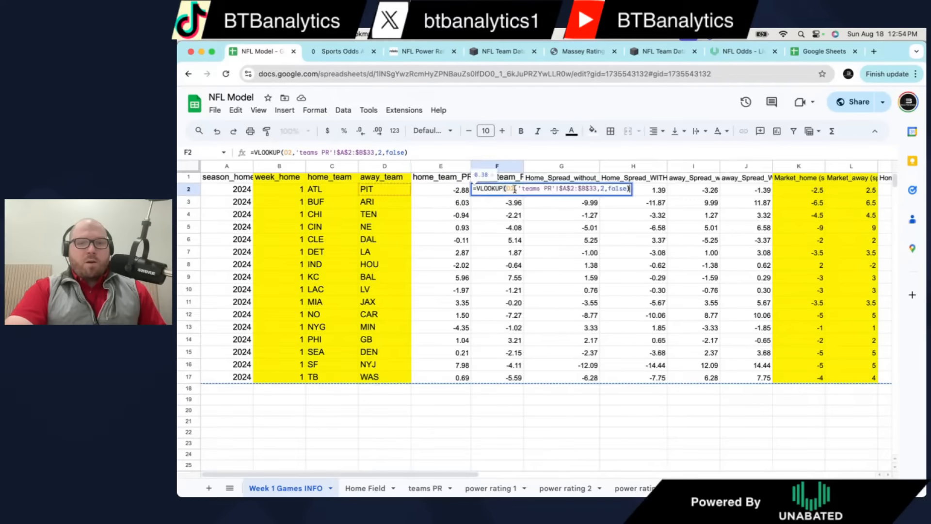
key(Return)
- Review the matchup in C2:E2 and inspect the home spread formula in G2
drag(310, 194, 429, 194)
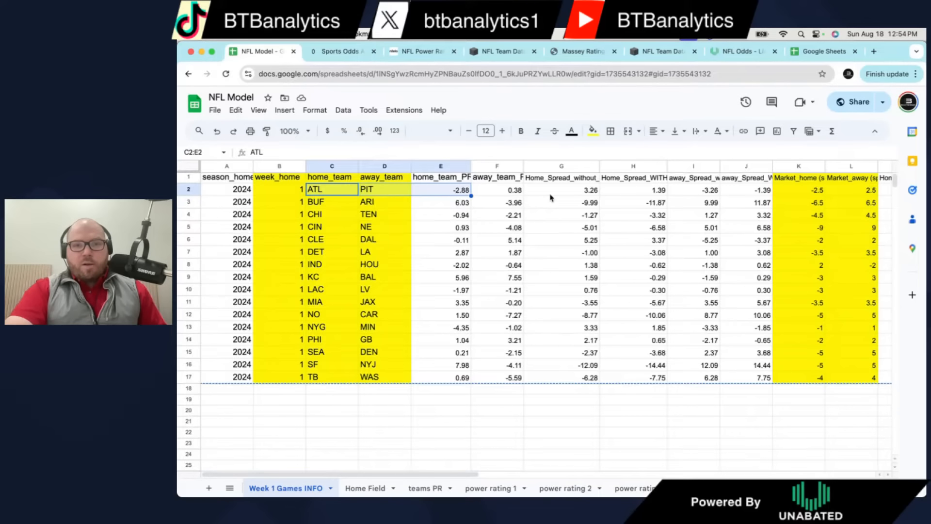
click(553, 193)
double_click(579, 194)
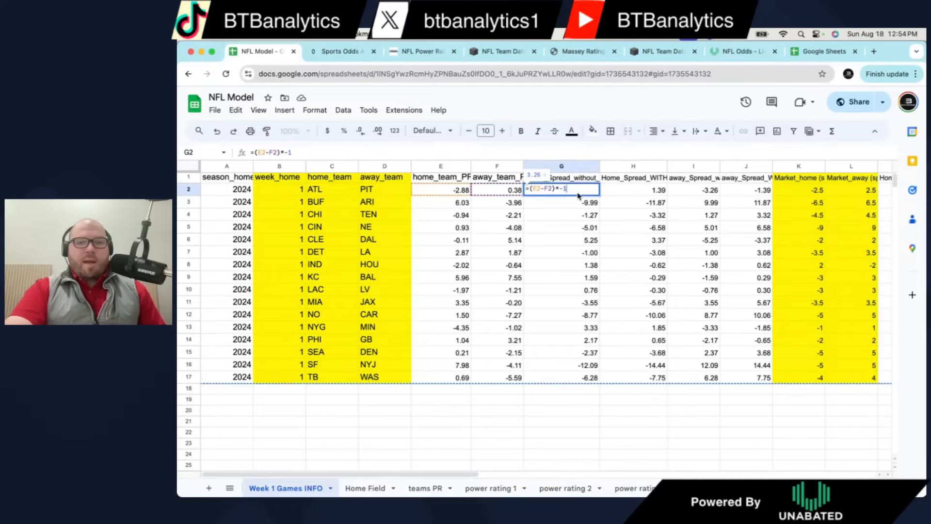
key(Return)
- Trace ATL in C2 to its rating in E2 and PIT in D2 to its rating in F2
click(447, 192)
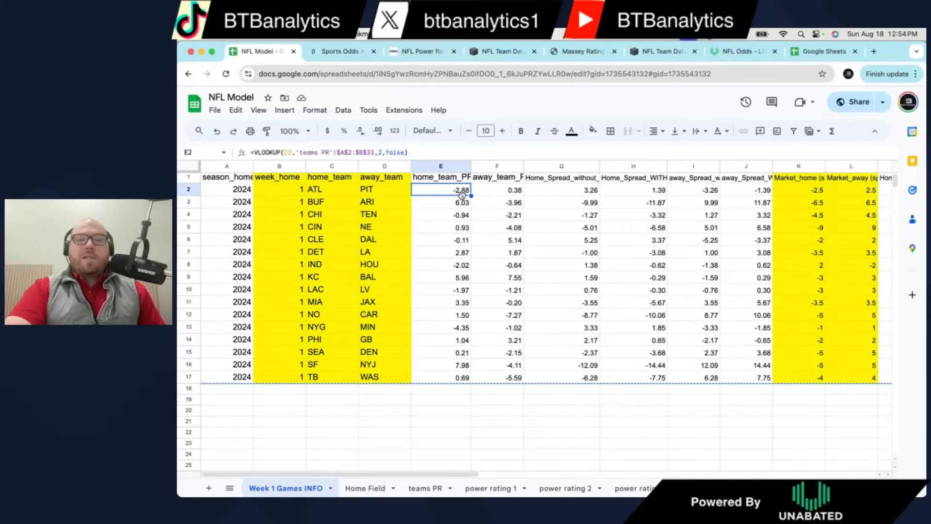
click(324, 189)
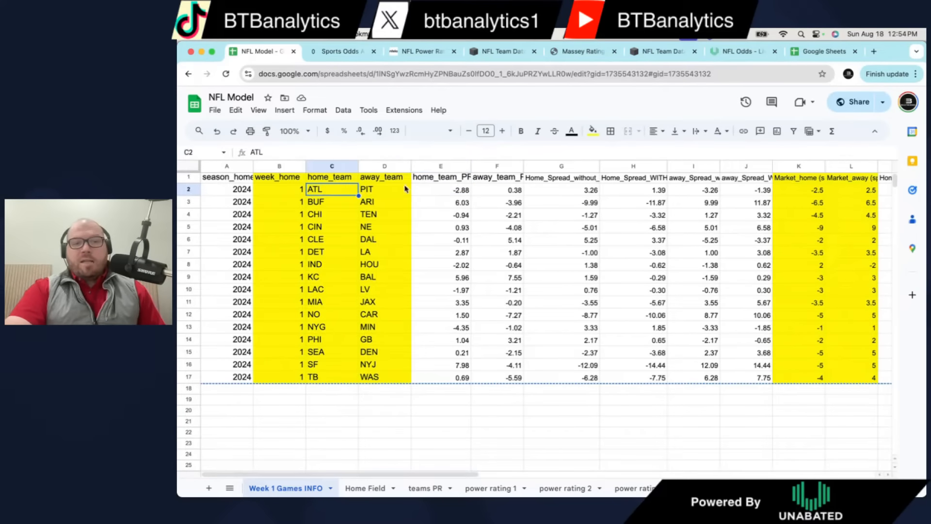
click(464, 193)
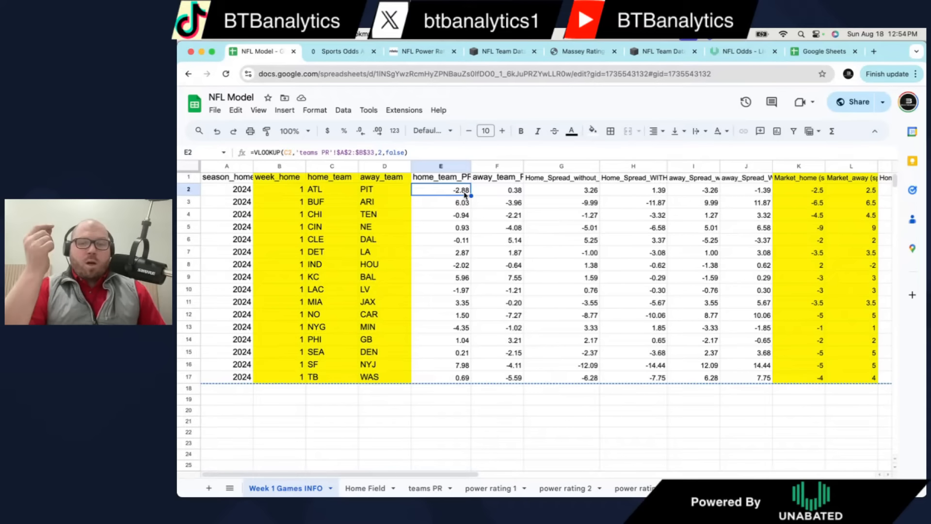
click(394, 194)
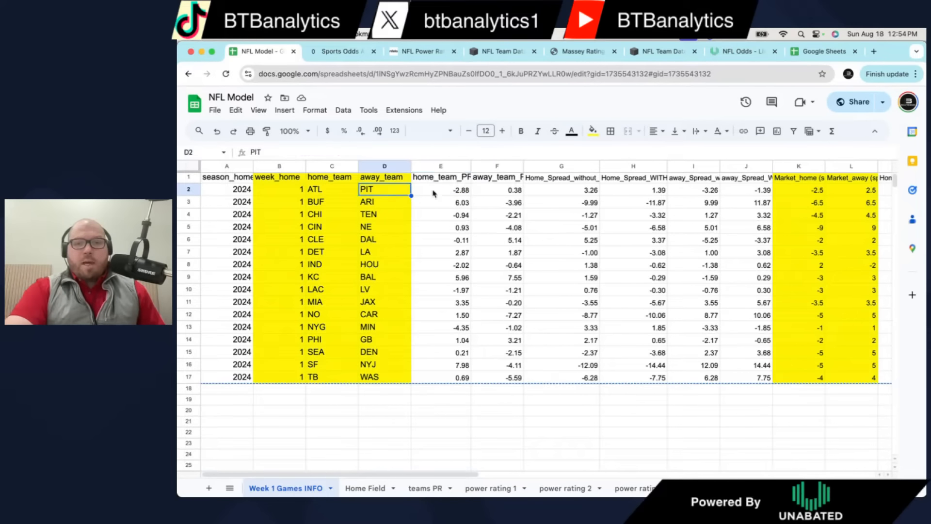
click(496, 193)
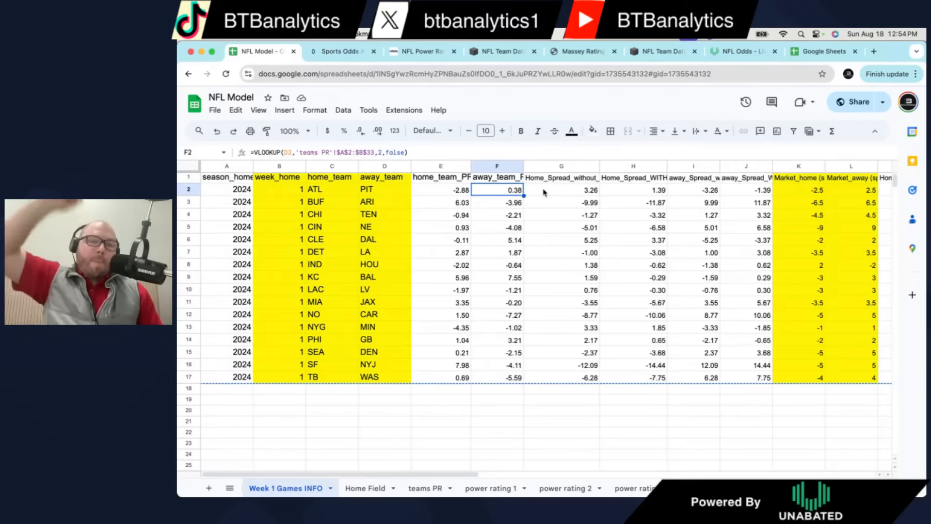
- Inspect the spread formula in G2 again and read the full column header in G1
click(582, 193)
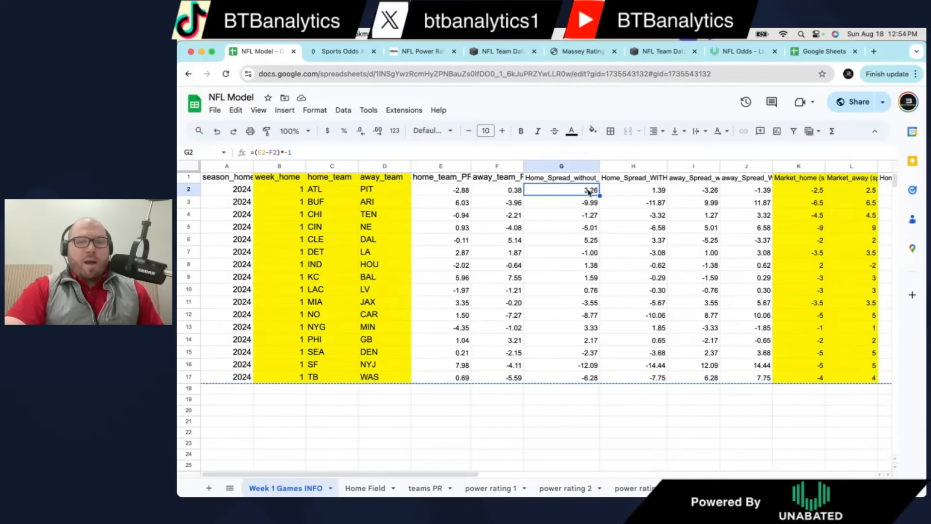
double_click(587, 193)
key(Return)
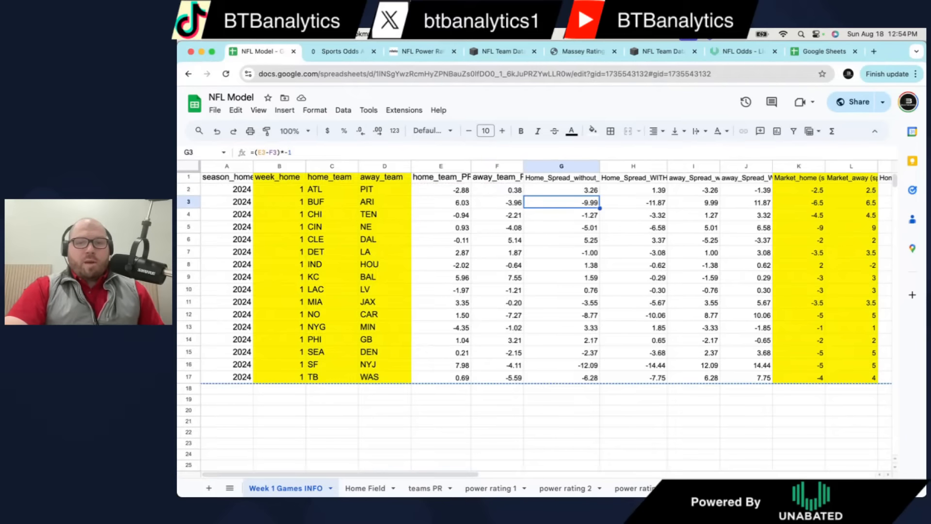
click(582, 191)
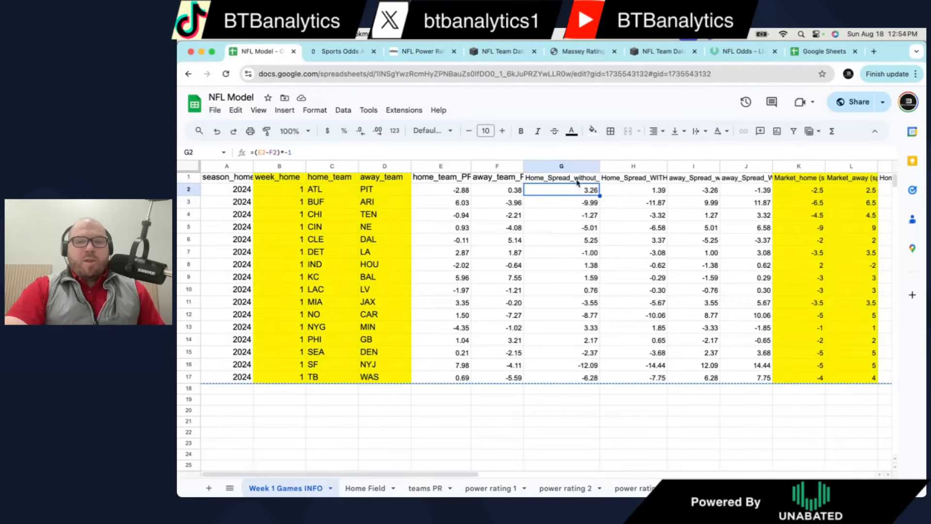
click(578, 181)
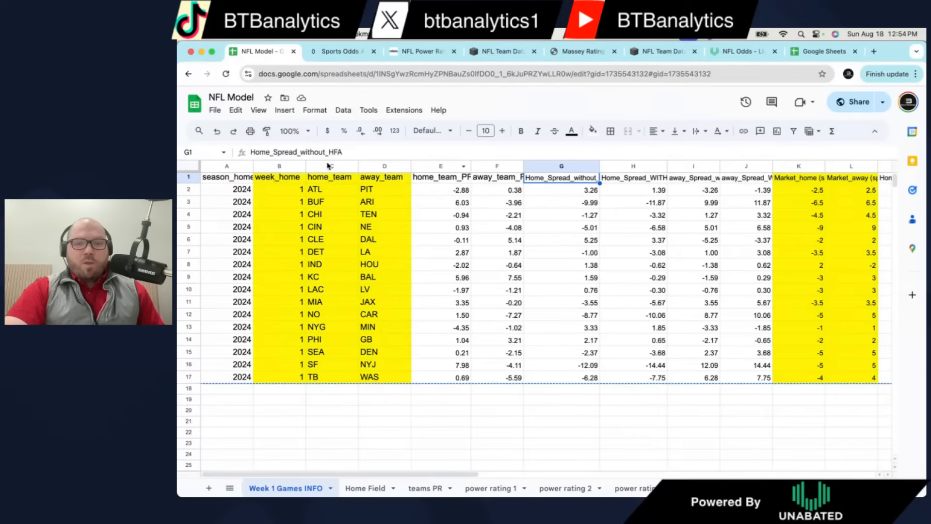
click(545, 191)
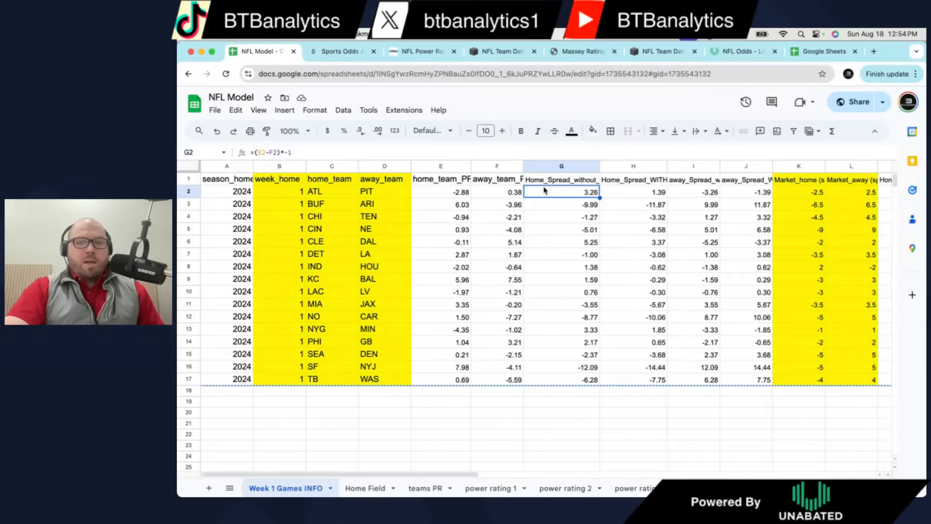
- Read the header in H1, check the home-field lookup formula in H2, and review column H
click(663, 182)
drag(271, 152, 559, 152)
click(637, 190)
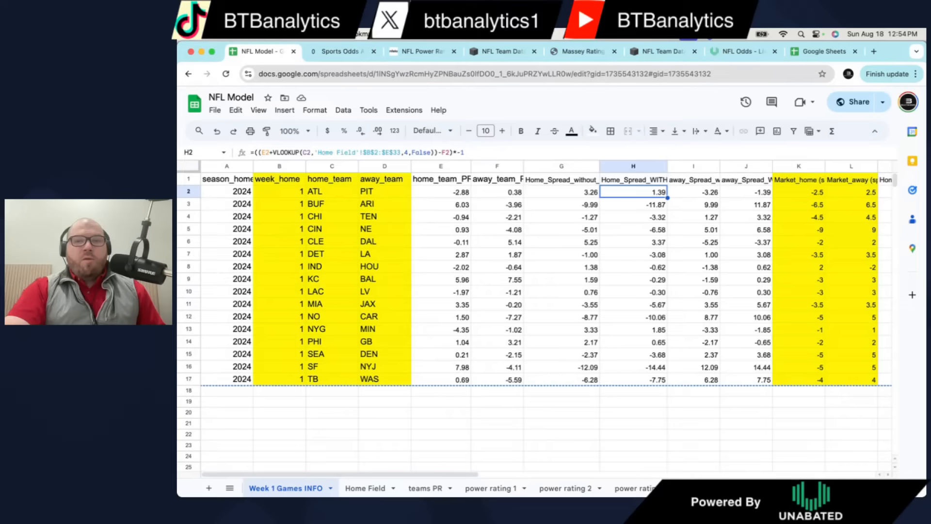
click(636, 165)
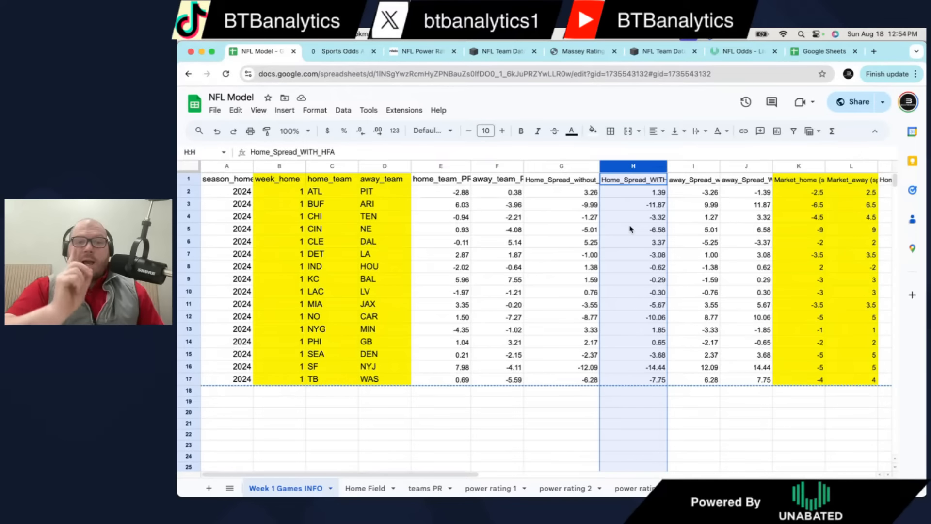
- Compare the home spreads without and with HFA in columns G and H, and review home team ratings in E14:E16
drag(561, 166, 618, 166)
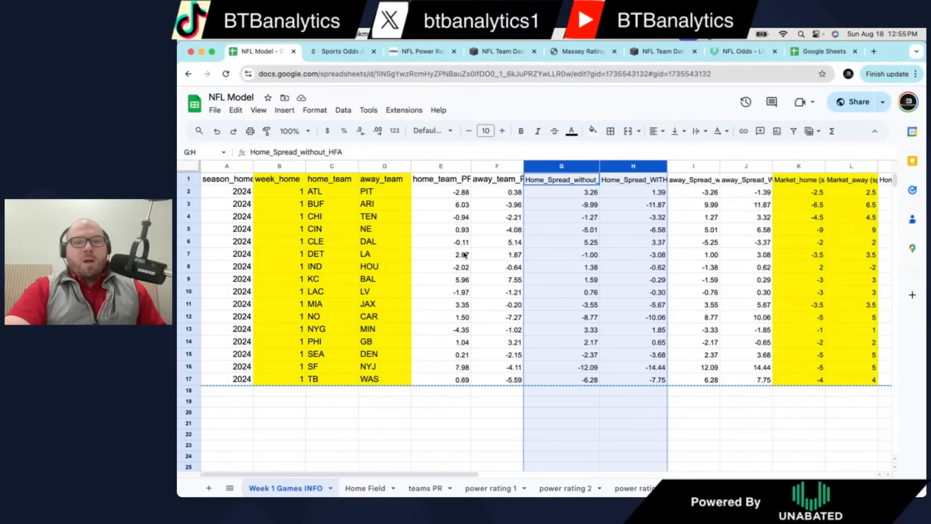
click(458, 305)
click(456, 340)
drag(456, 337, 459, 367)
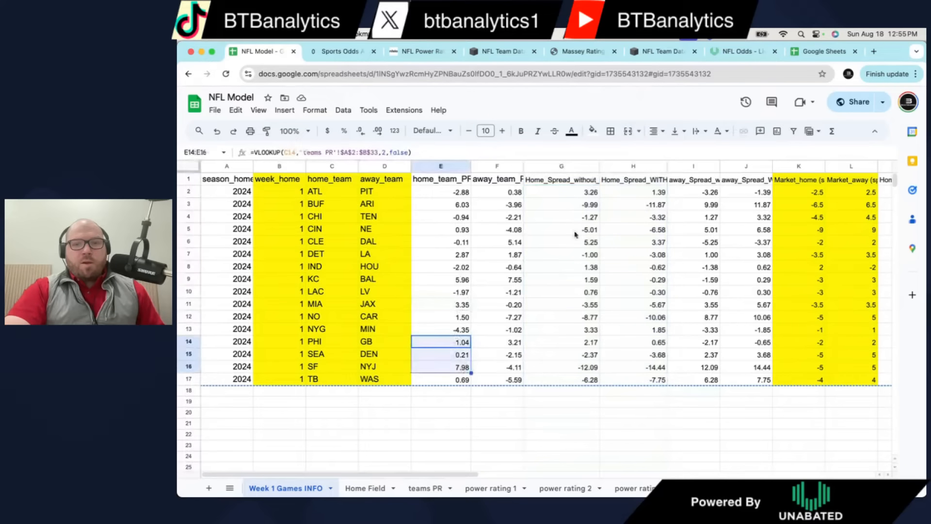
- Recheck the header and formula of the home spread with HFA in H1 and H2, and view the away spread formula in I2
click(630, 183)
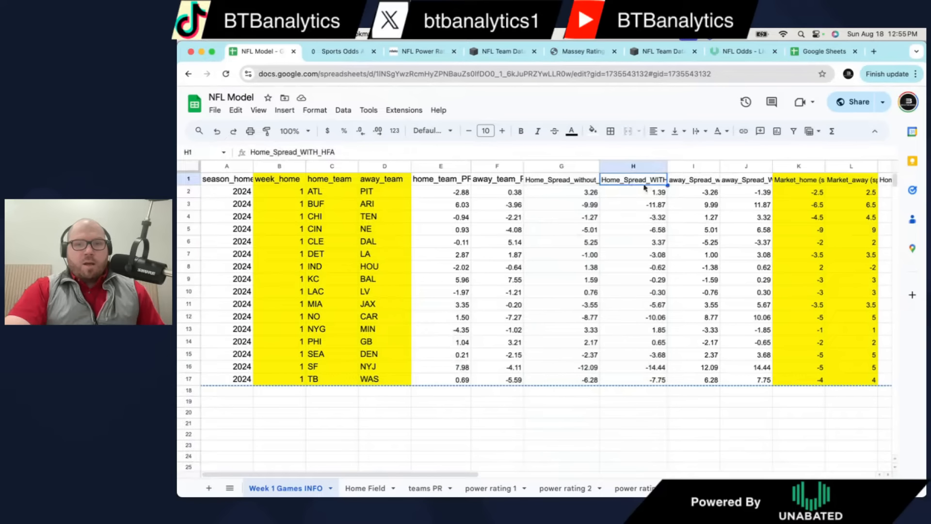
click(647, 191)
double_click(651, 191)
key(Escape)
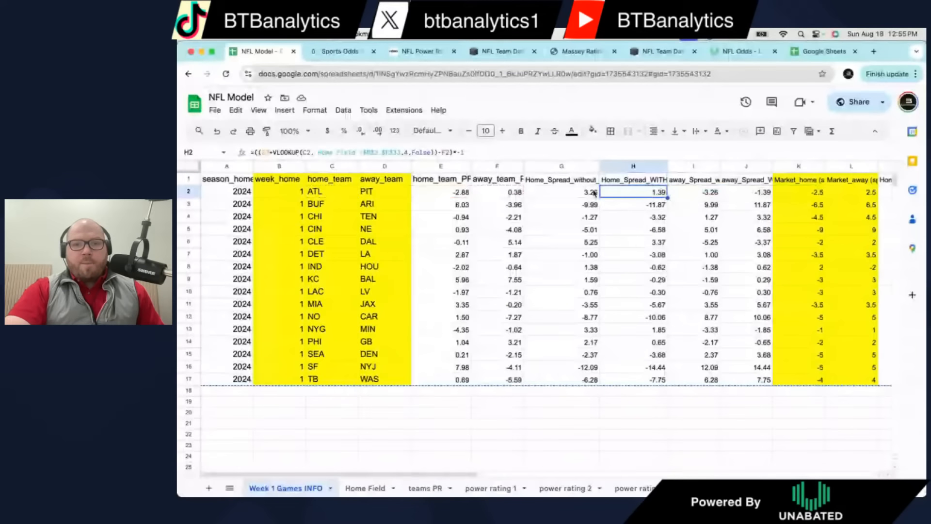
click(710, 196)
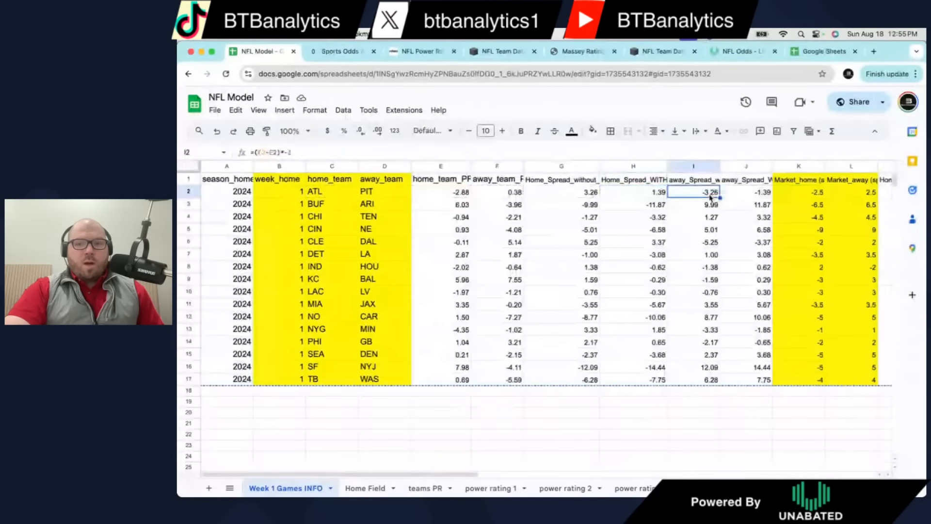
- Inspect the away spread with HFA formula in J2, and view both away spread columns I and J
click(746, 194)
key(shift+Left)
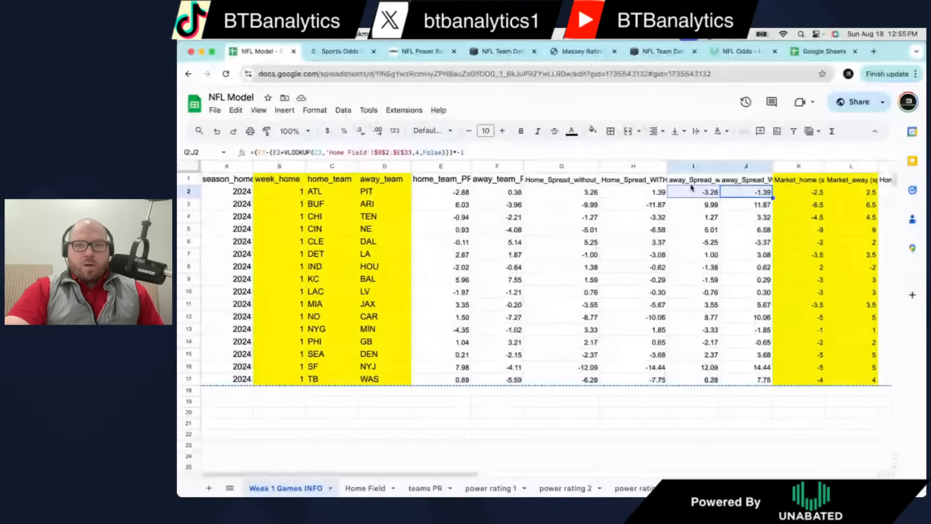
click(687, 168)
drag(740, 169, 709, 168)
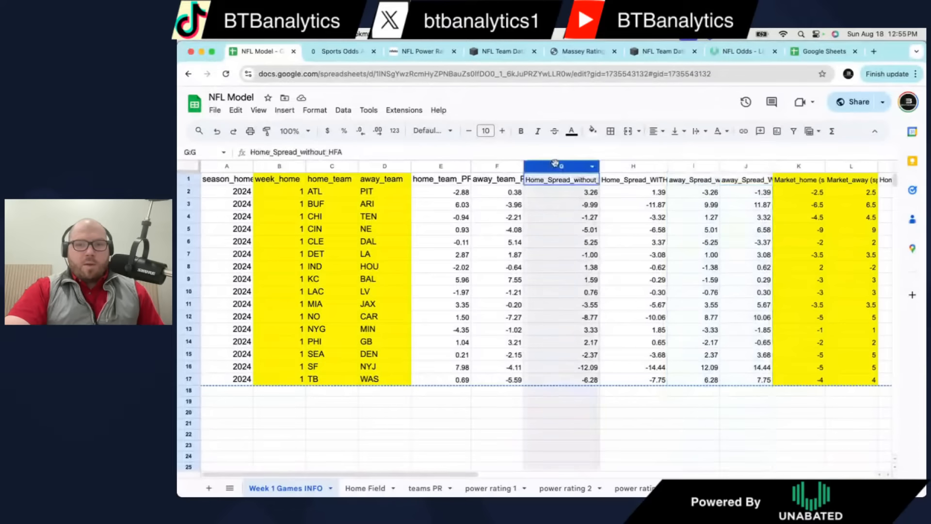
- Highlight the home spread columns G and H, and all four projected spread columns G through J
drag(561, 168, 631, 167)
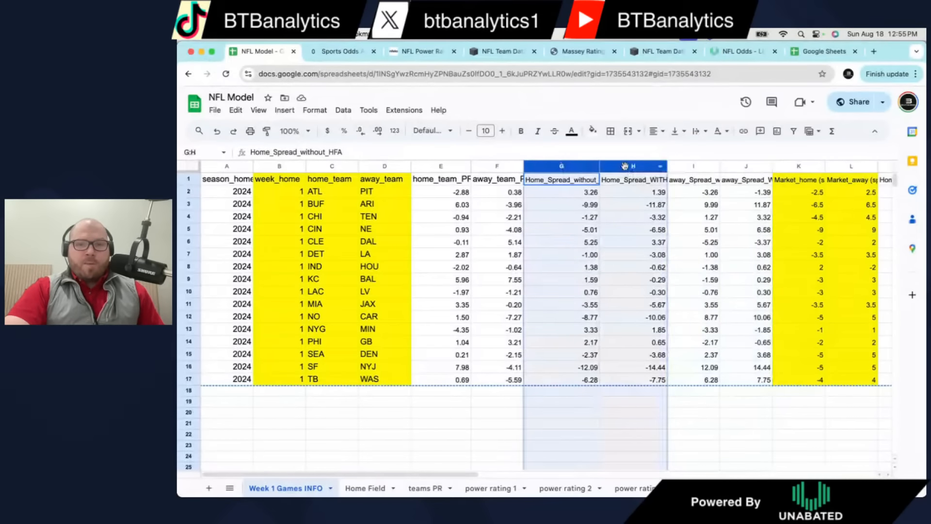
scroll(618, 196, right, 1)
scroll(618, 196, right, 2)
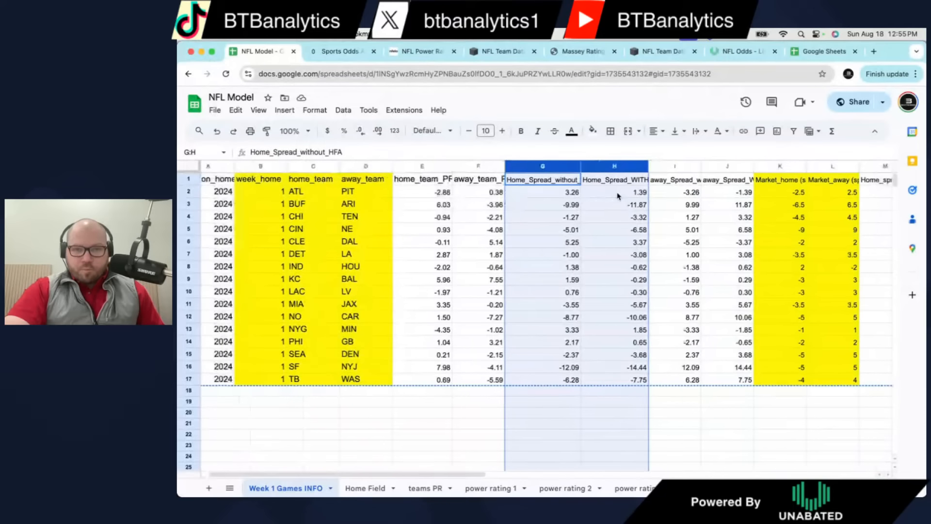
scroll(618, 196, right, 1)
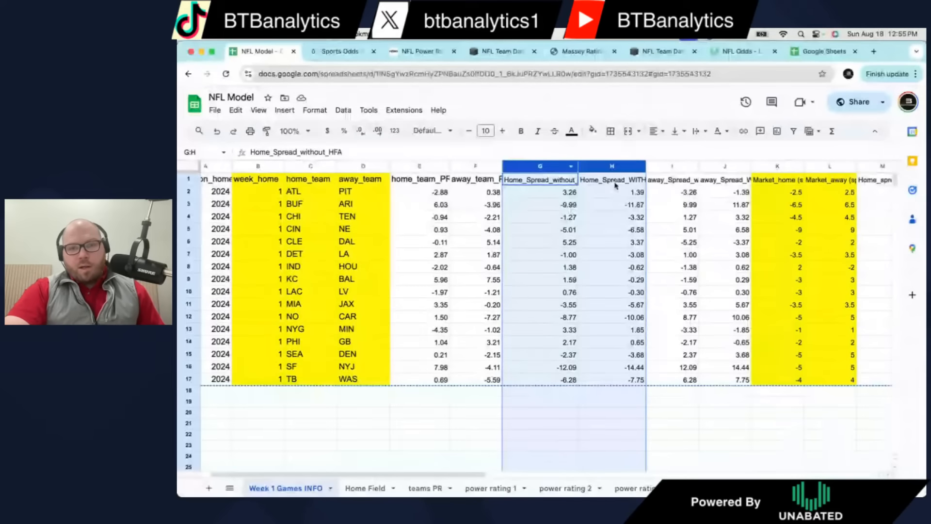
drag(723, 168, 550, 169)
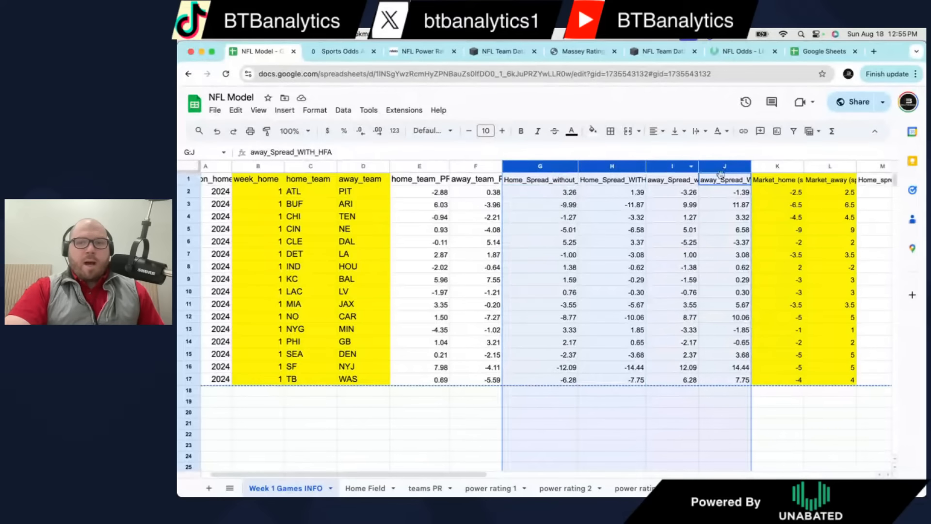
- Compare the away and home spread formulas without HFA in I2 and G2
click(665, 200)
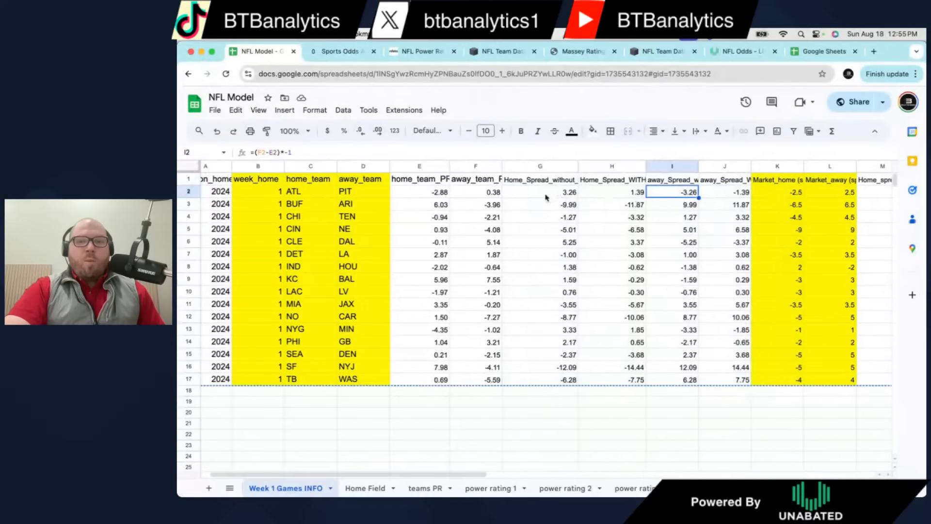
click(541, 196)
click(664, 194)
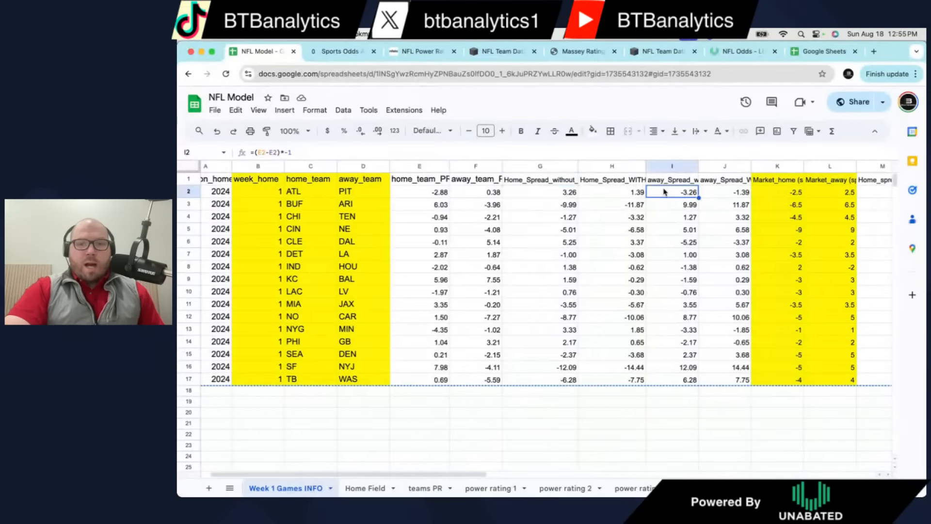
- Compare the spread with HFA columns H and J, checking the formulas in H2, J2 and H9
click(609, 166)
click(716, 166)
click(636, 197)
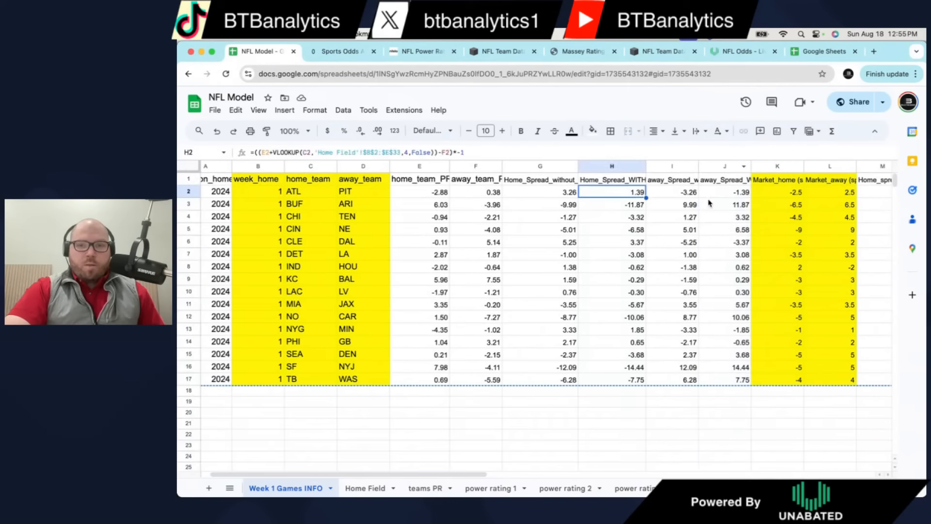
click(727, 192)
click(618, 284)
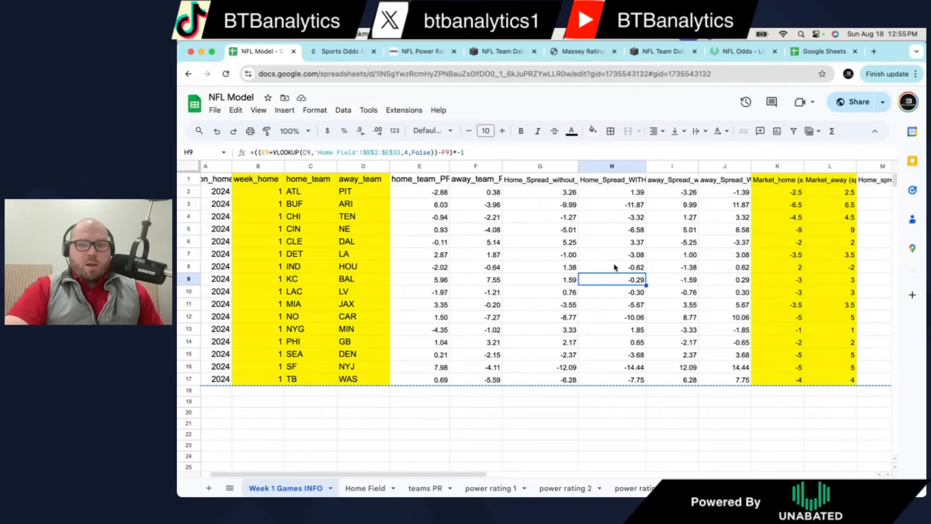
- Recheck the Atlanta–Pittsburgh home and away spreads with HFA in H2 and J2 against their columns H and J
click(741, 193)
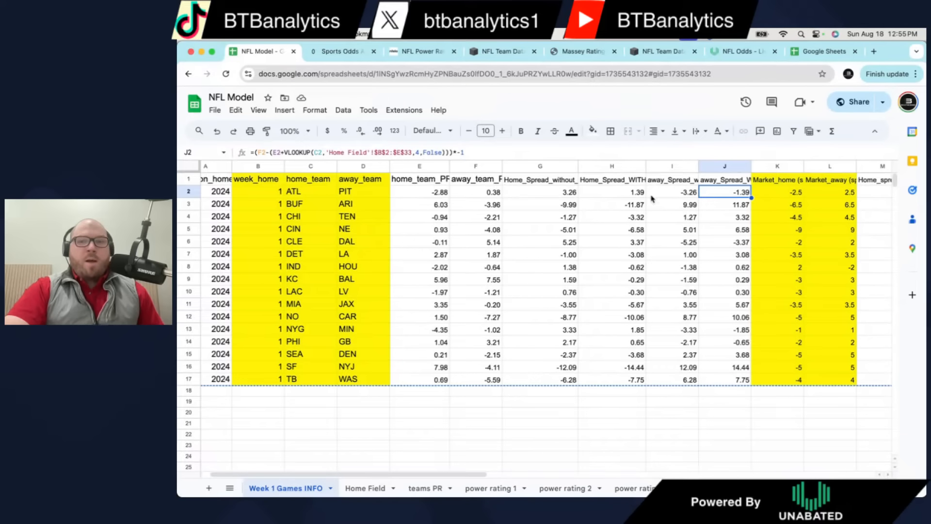
click(627, 193)
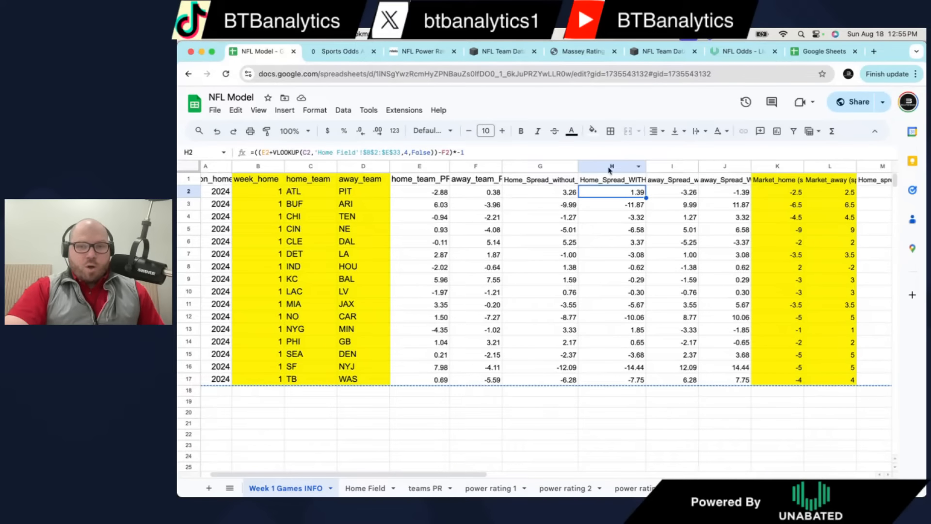
click(611, 167)
click(725, 166)
click(618, 194)
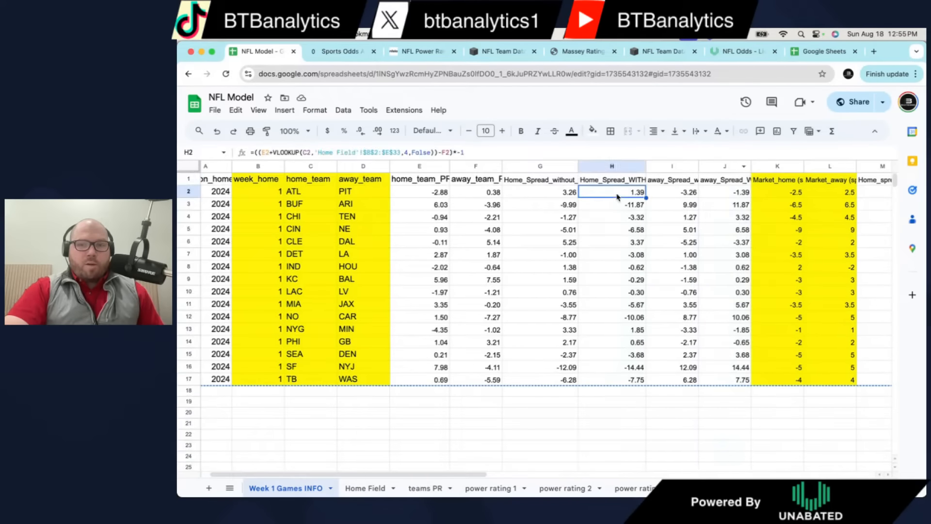
click(724, 194)
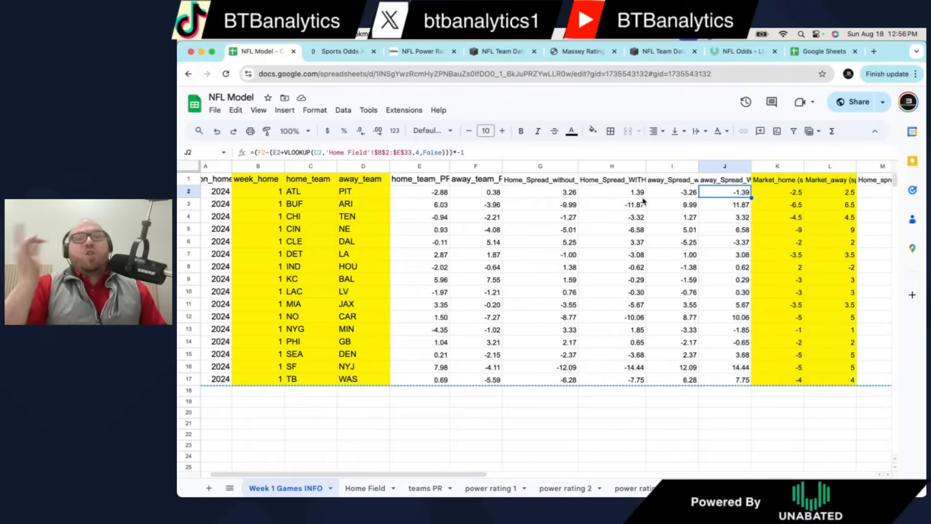
- Review columns H and J separately, recheck J2, and highlight both spread with HFA columns together
click(612, 166)
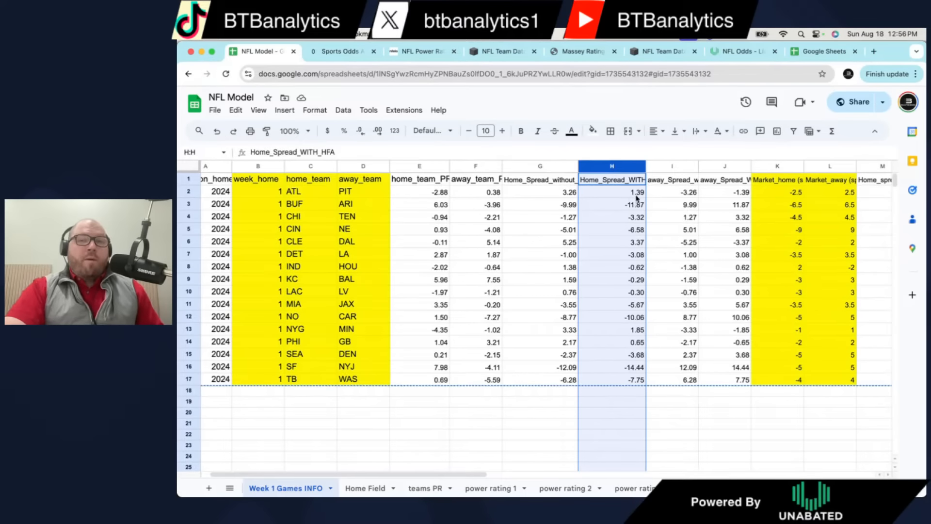
click(720, 198)
click(730, 167)
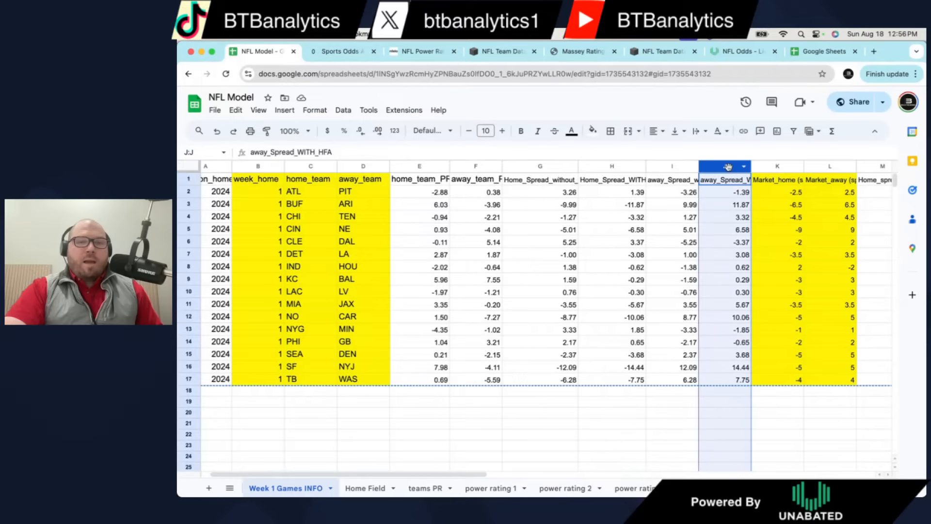
click(728, 193)
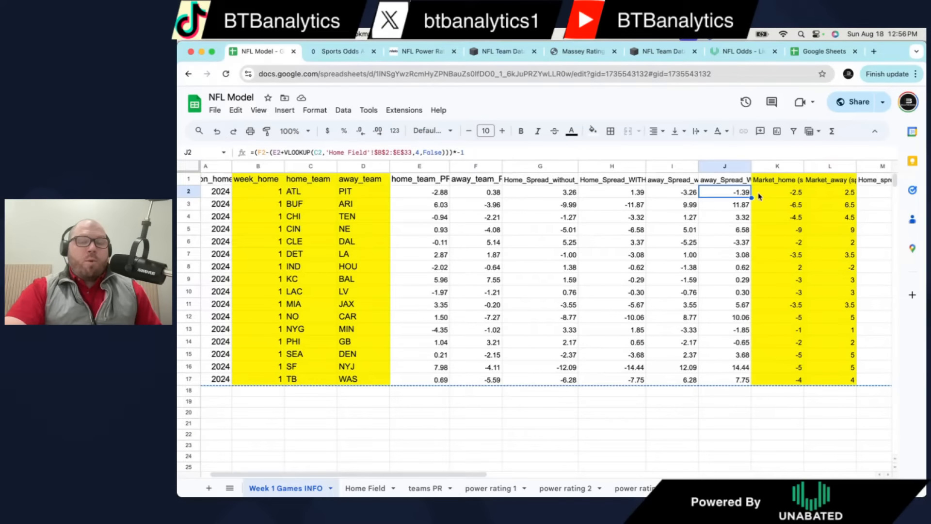
click(621, 167)
super+click(731, 166)
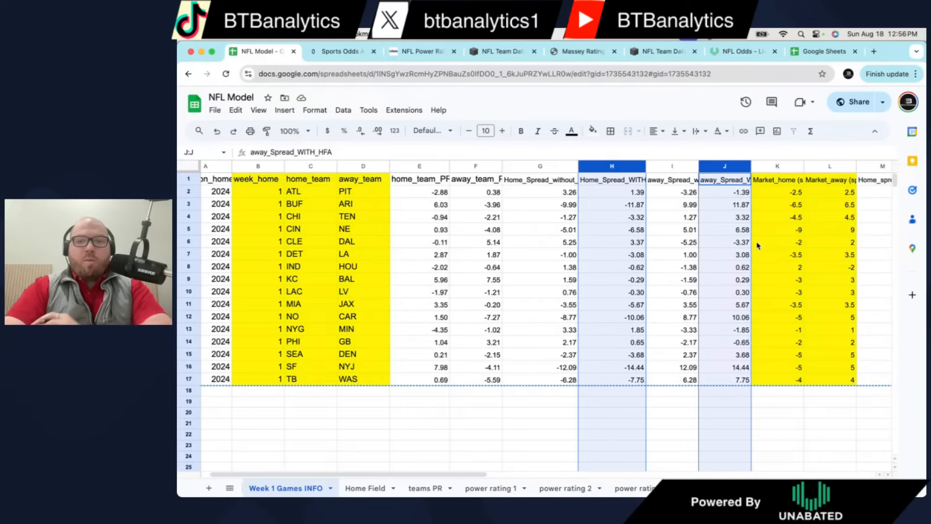
- Read the full market spread headers in K1 and L1, and highlight columns K and L
scroll(760, 258, right, 1)
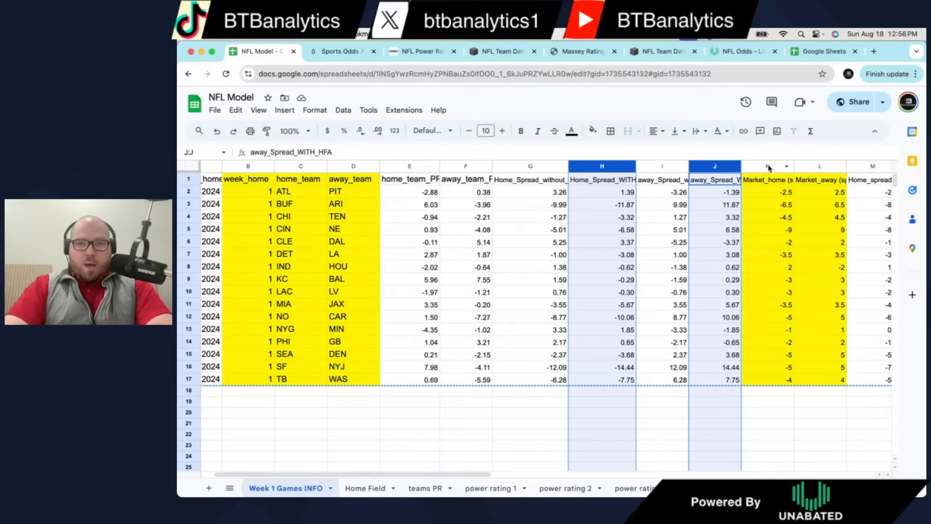
click(770, 179)
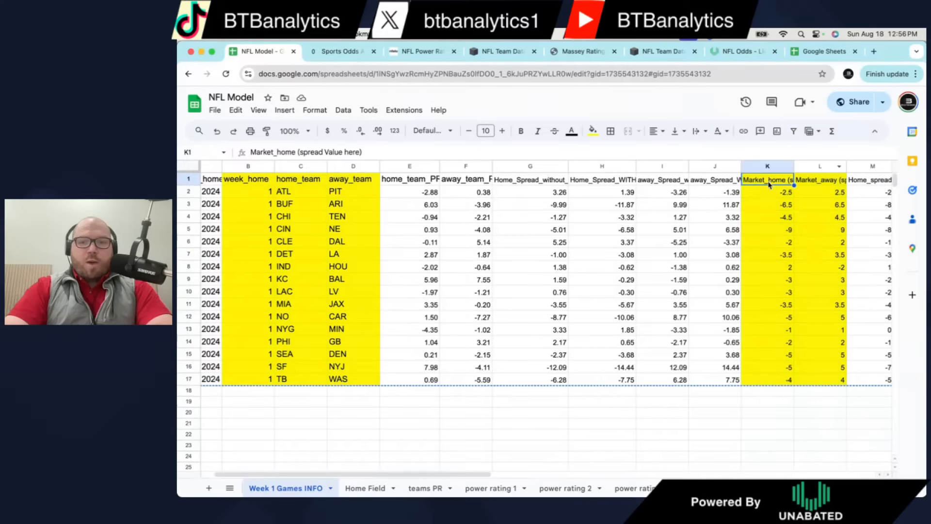
click(811, 181)
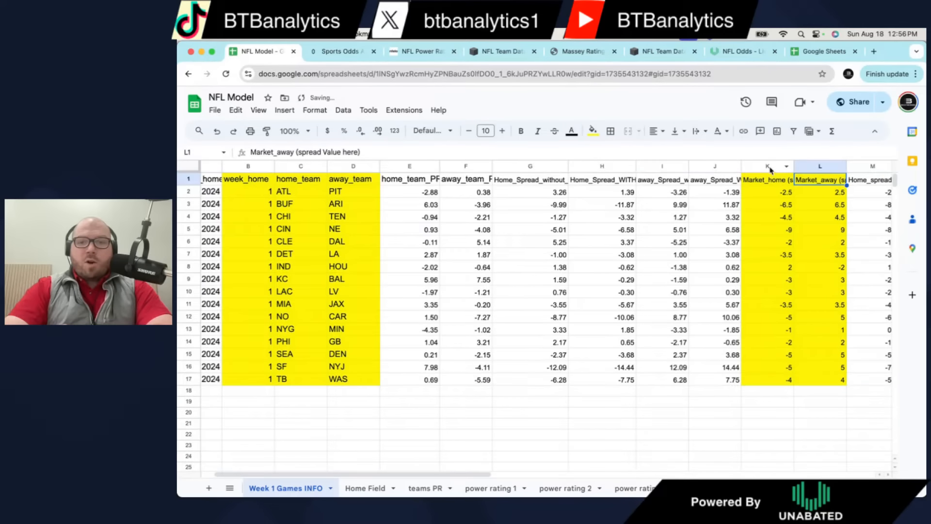
drag(771, 167, 811, 166)
scroll(785, 180, right, 1)
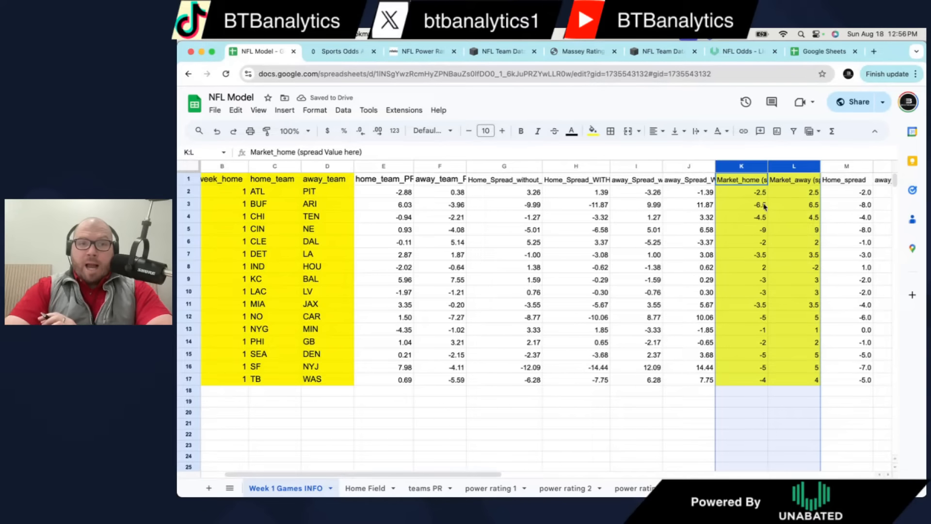
scroll(782, 207, right, 1)
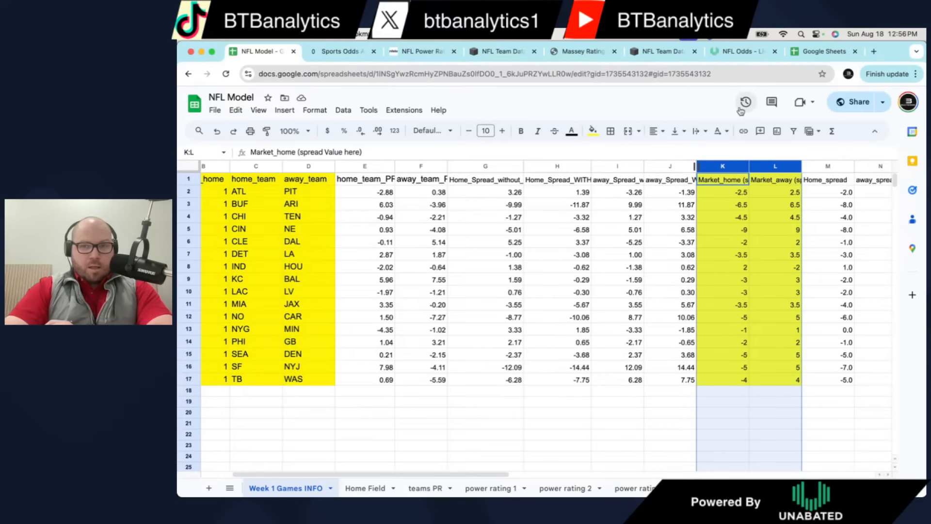
- Switch to the Unabated NFL odds page and review the Week 1 pre-game spreads, beginning with the Unabated Line
click(741, 49)
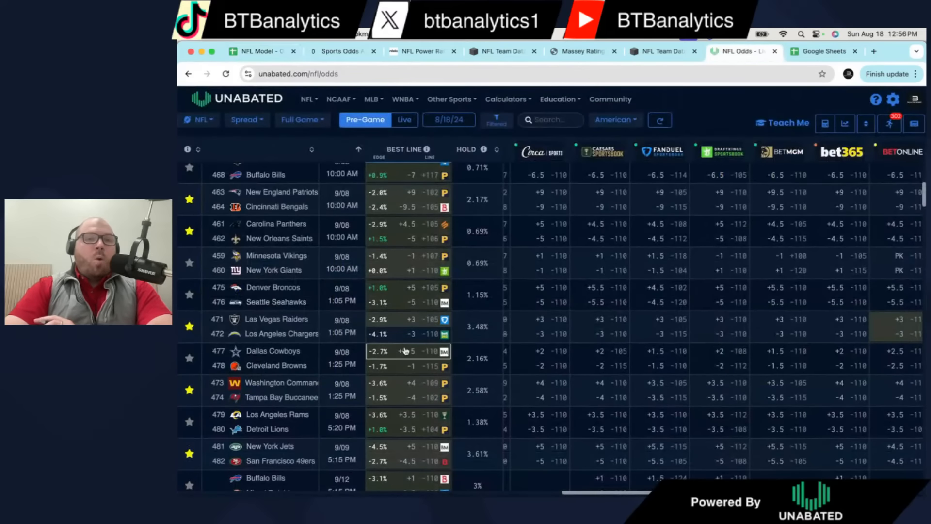
scroll(522, 341, up, 3)
scroll(523, 341, up, 5)
scroll(524, 339, left, 4)
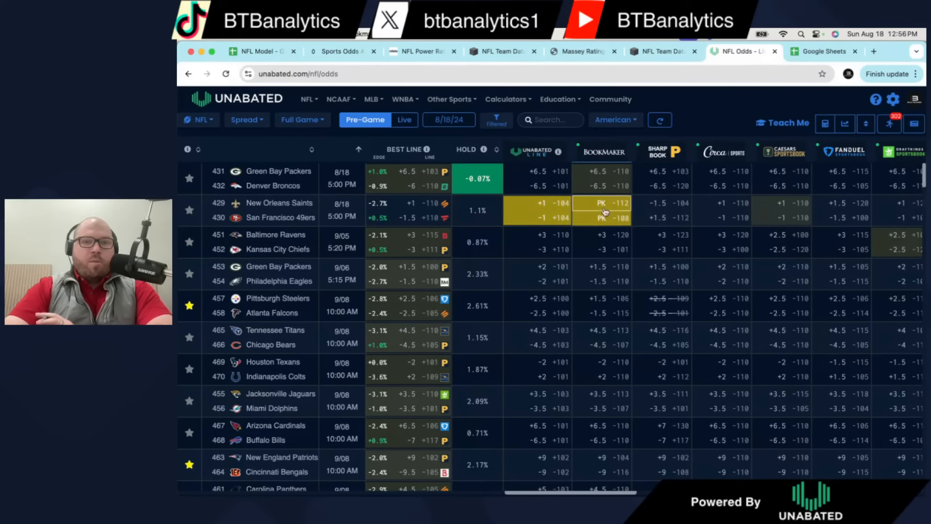
scroll(608, 272, down, 1)
scroll(612, 277, down, 1)
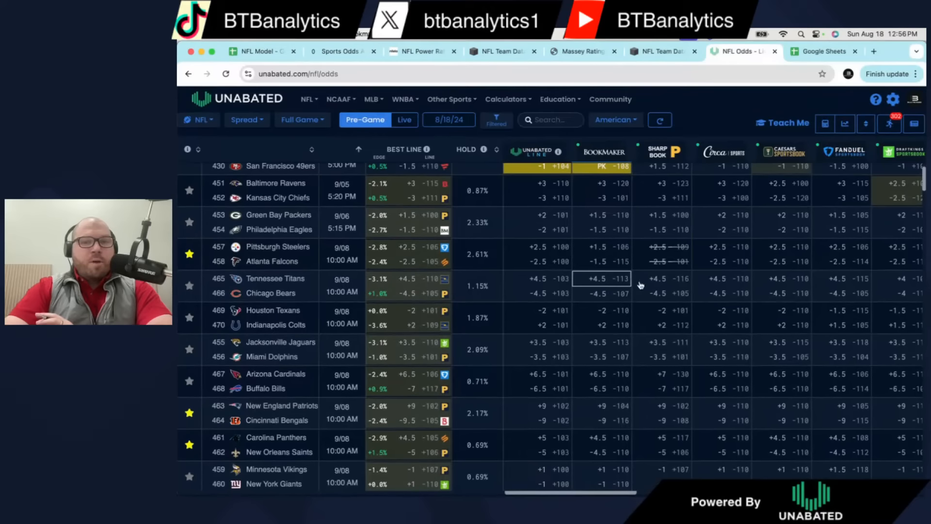
scroll(645, 284, left, 1)
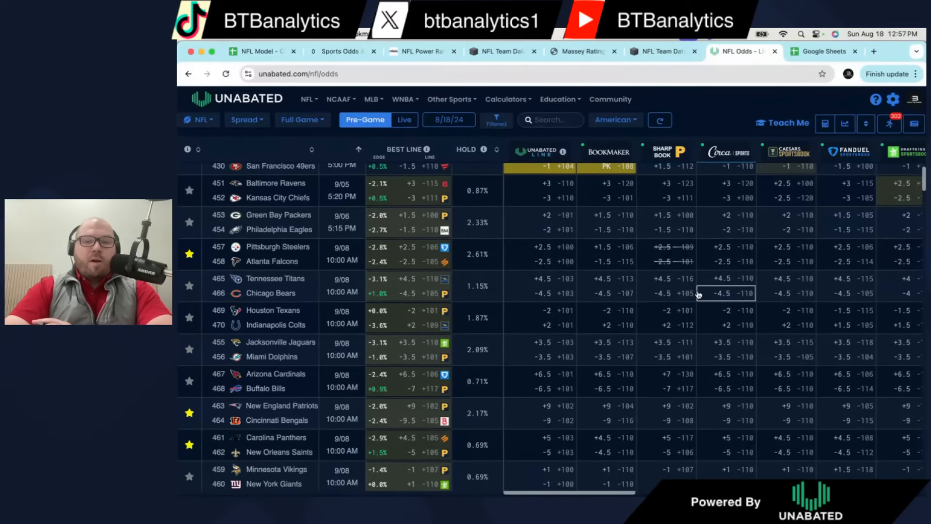
scroll(698, 354, down, 1)
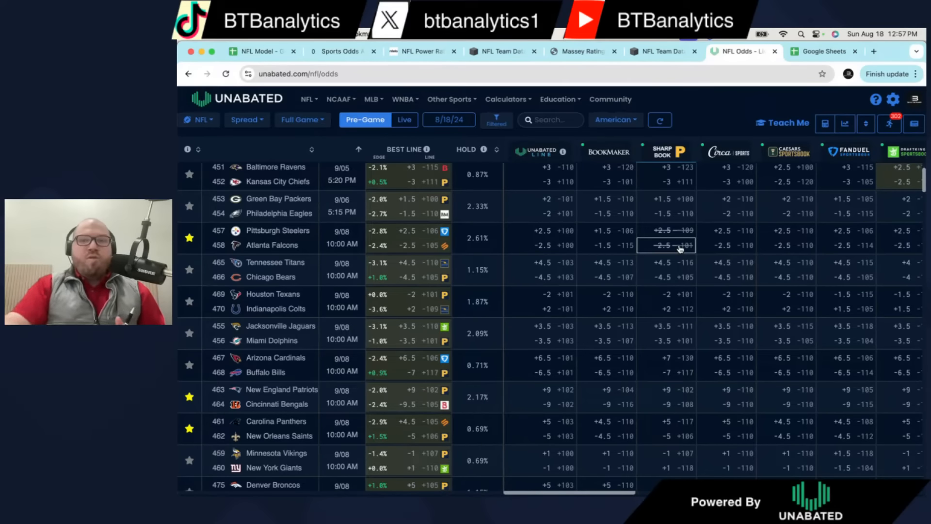
- Compare the Week 1 spreads across the listed sportsbooks, and return to the Unabated Line, Bookmaker and Sharp Book columns
scroll(681, 249, right, 5)
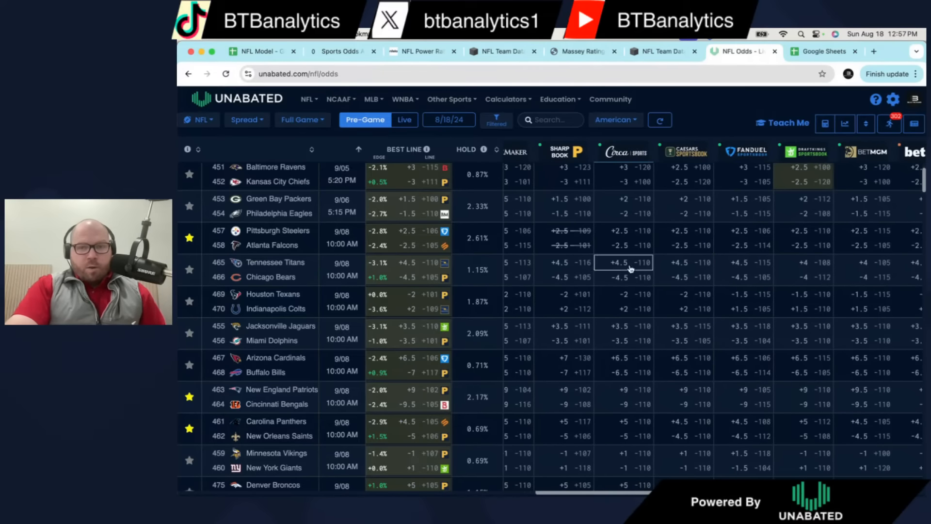
scroll(720, 223, right, 5)
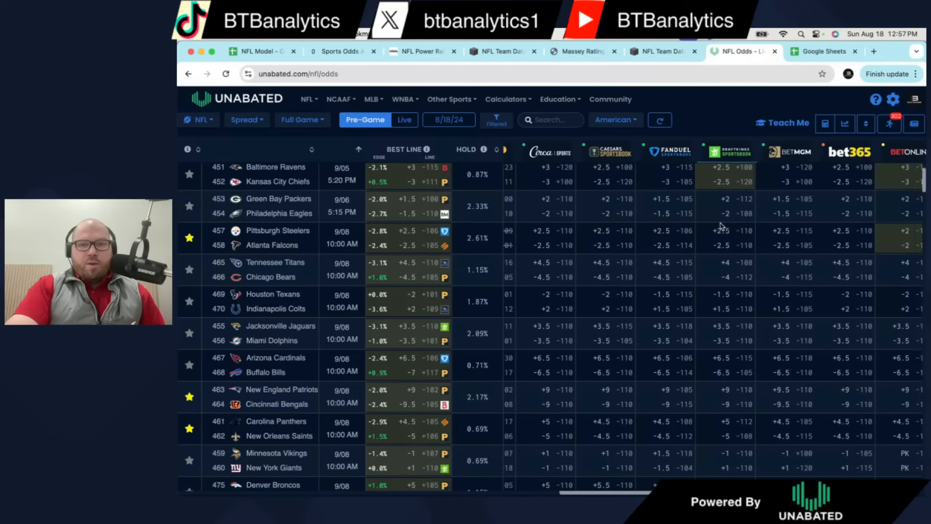
scroll(721, 225, right, 3)
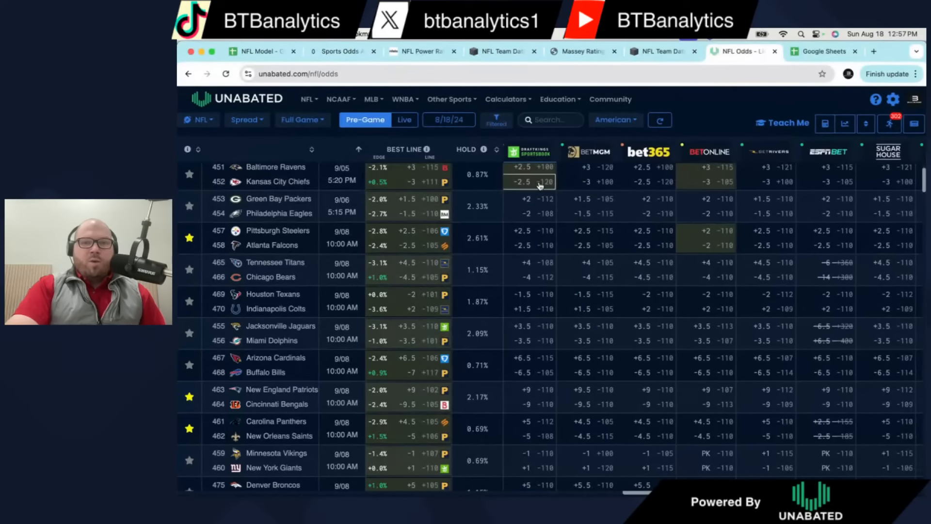
scroll(626, 185, right, 8)
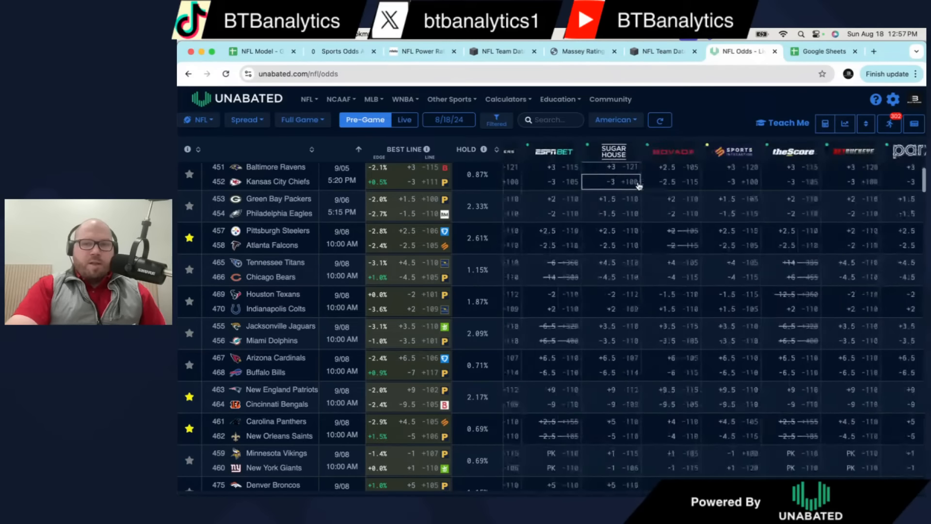
scroll(638, 186, right, 2)
scroll(638, 186, left, 15)
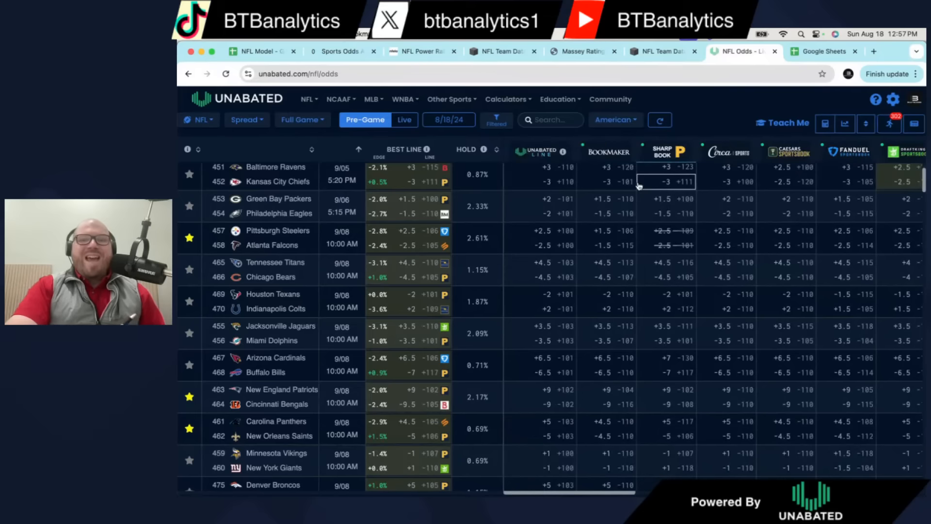
scroll(639, 186, right, 1)
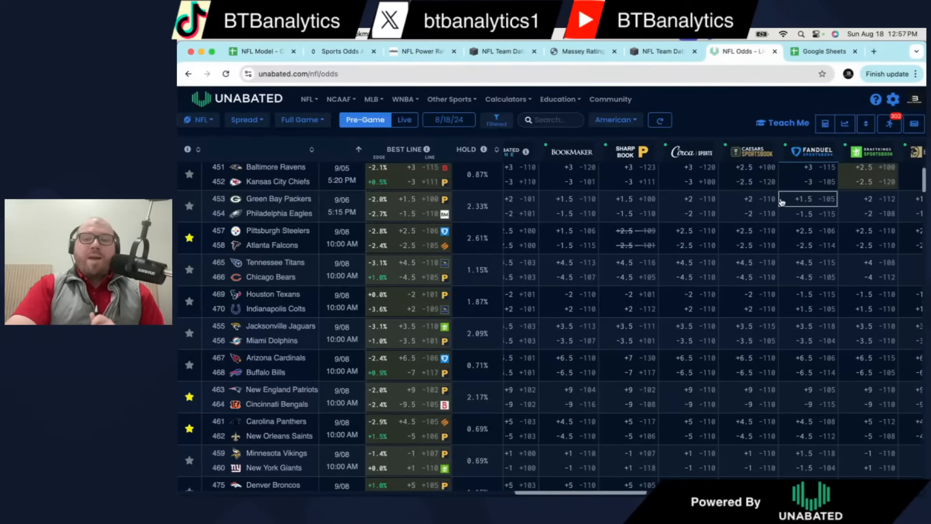
scroll(737, 196, left, 1)
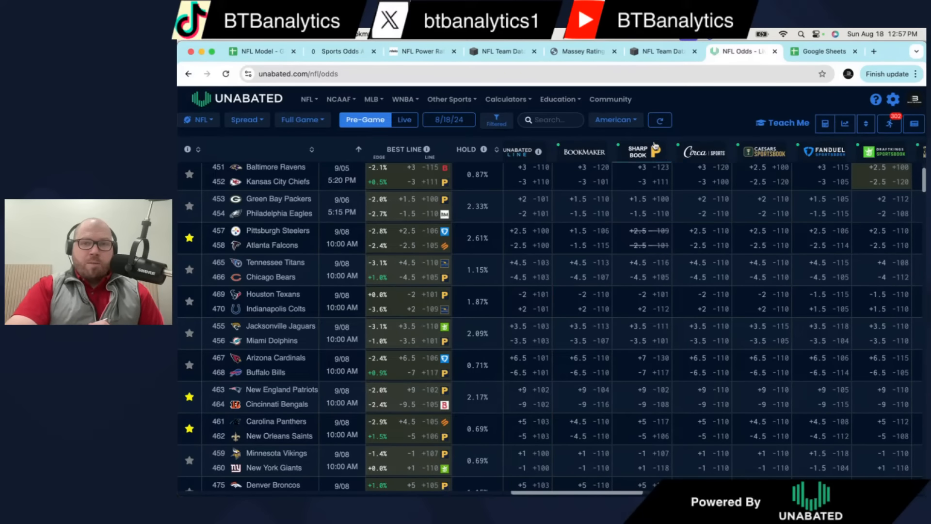
- Recheck the market spread columns in the NFL Model spreadsheet, and review Circa's line history for Atlanta Falcons vs Pittsburgh Steelers on Unabated
click(246, 51)
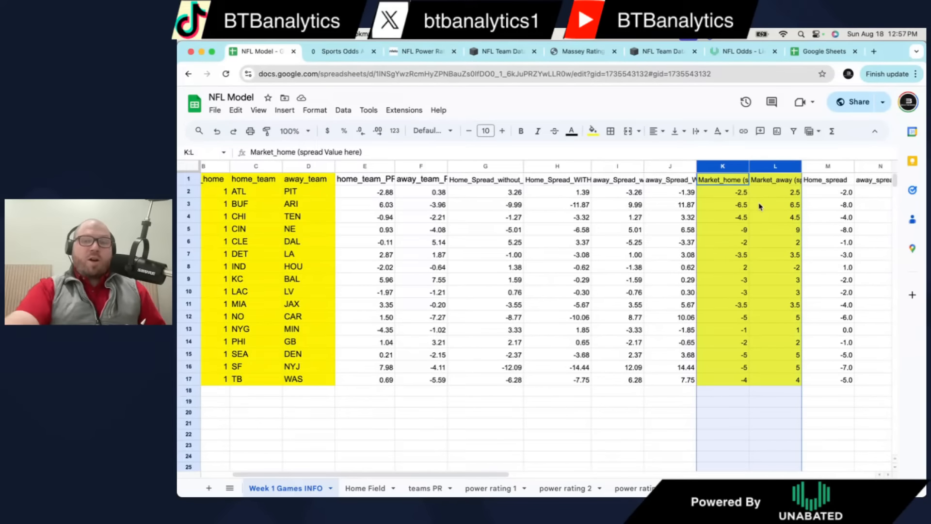
click(744, 51)
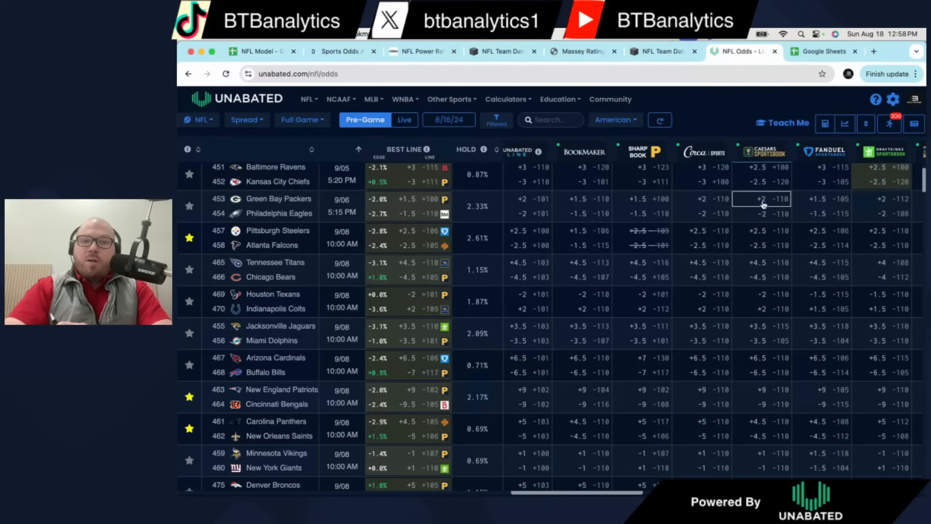
click(707, 252)
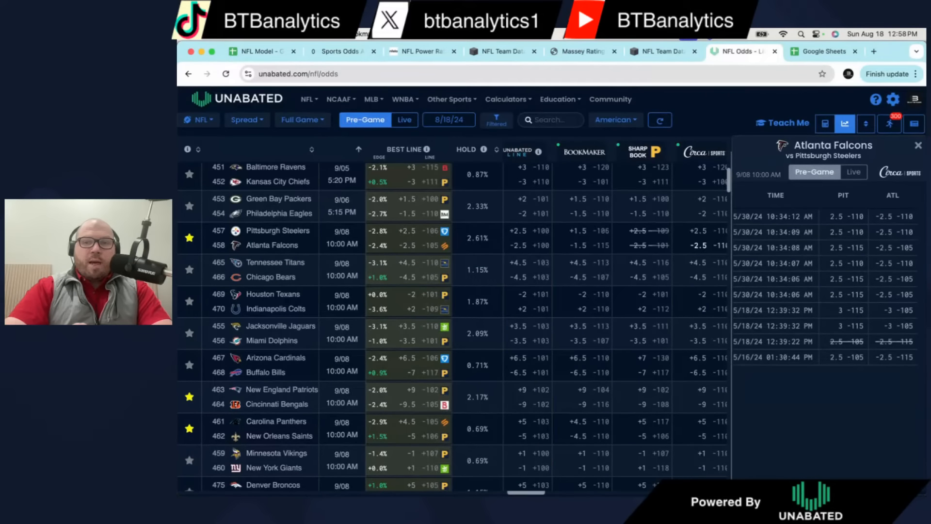
click(916, 147)
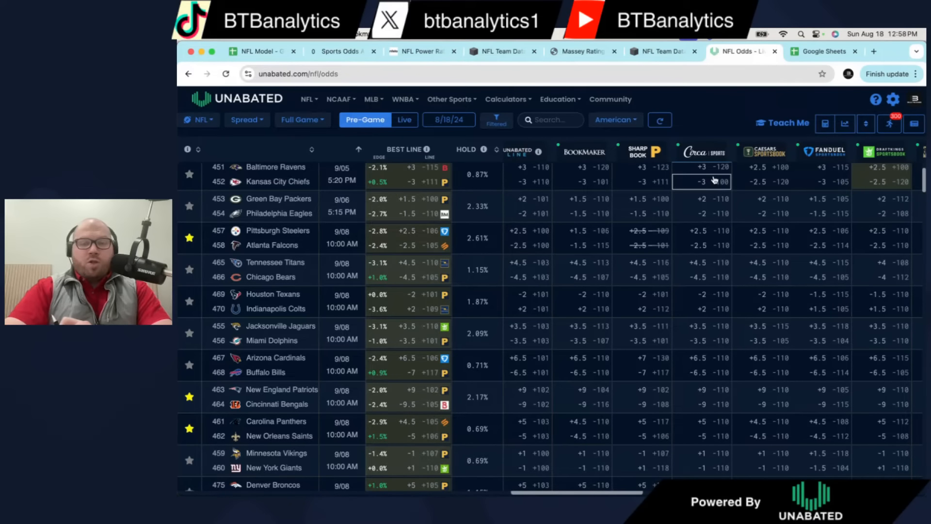
- Compare the Week 1 spreads between the Bookmaker, Sharp Book and Circa columns and the Caesars, FanDuel, DraftKings and BetMGM columns
scroll(711, 245, right, 2)
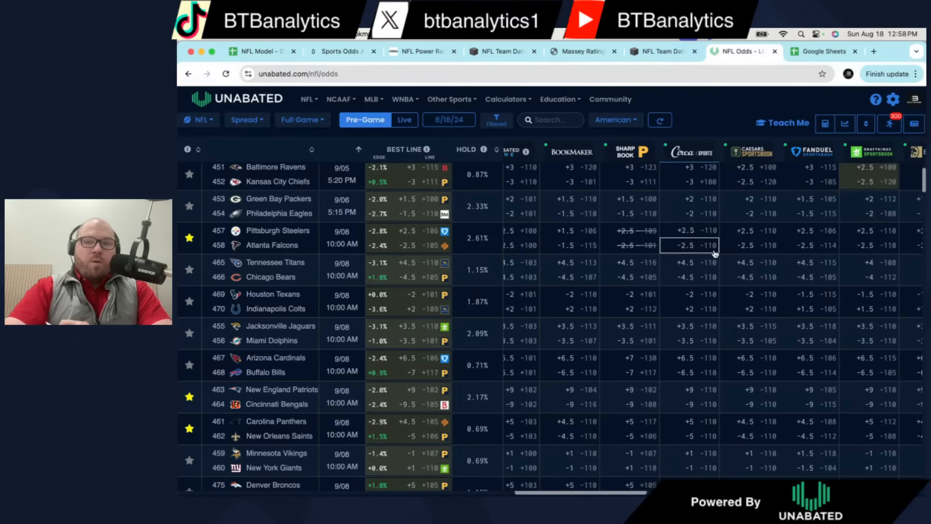
scroll(707, 221, right, 10)
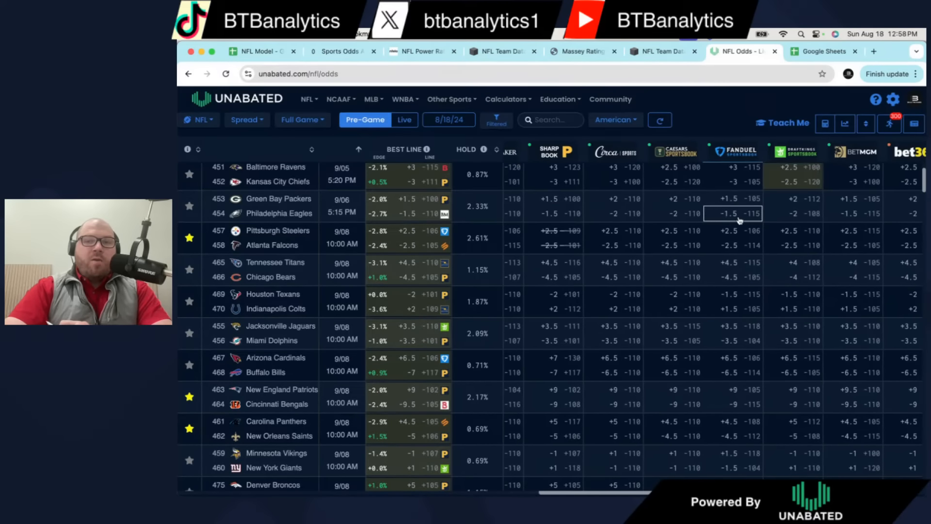
scroll(772, 220, left, 8)
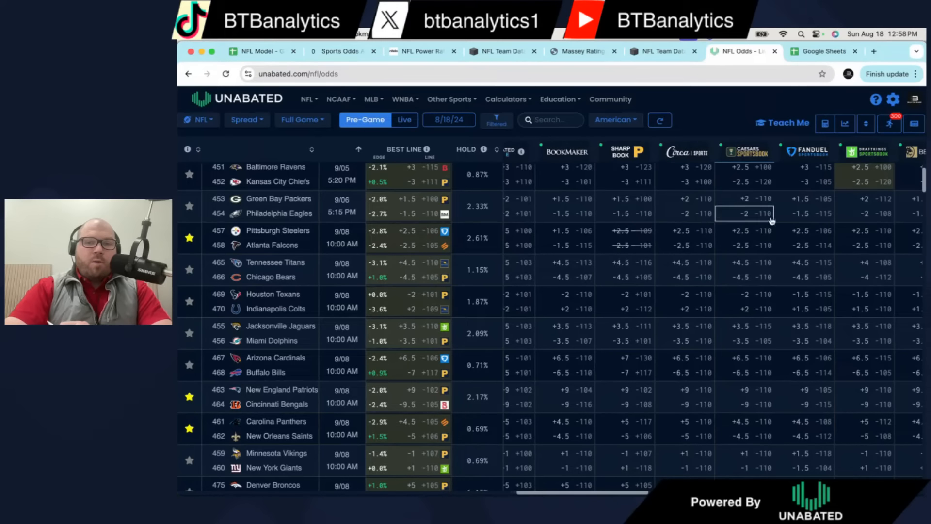
scroll(789, 218, right, 4)
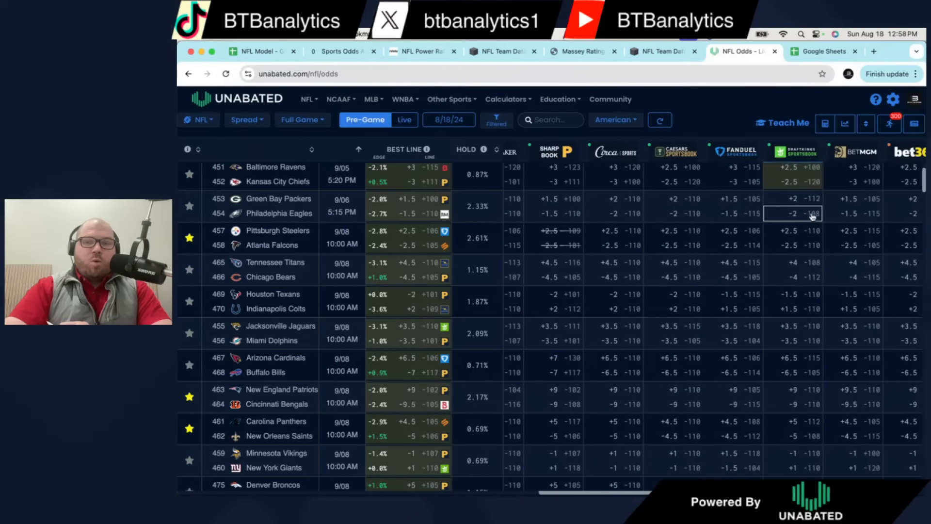
scroll(817, 215, left, 5)
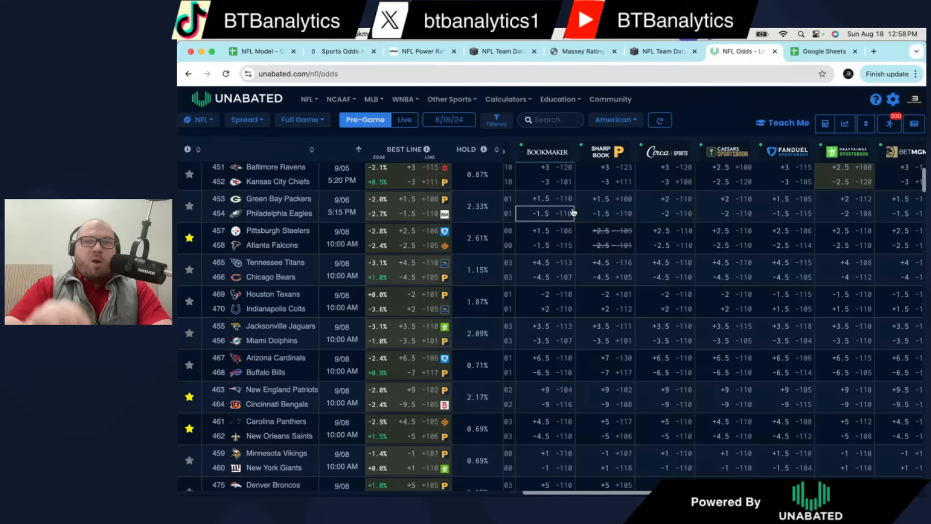
scroll(573, 212, left, 1)
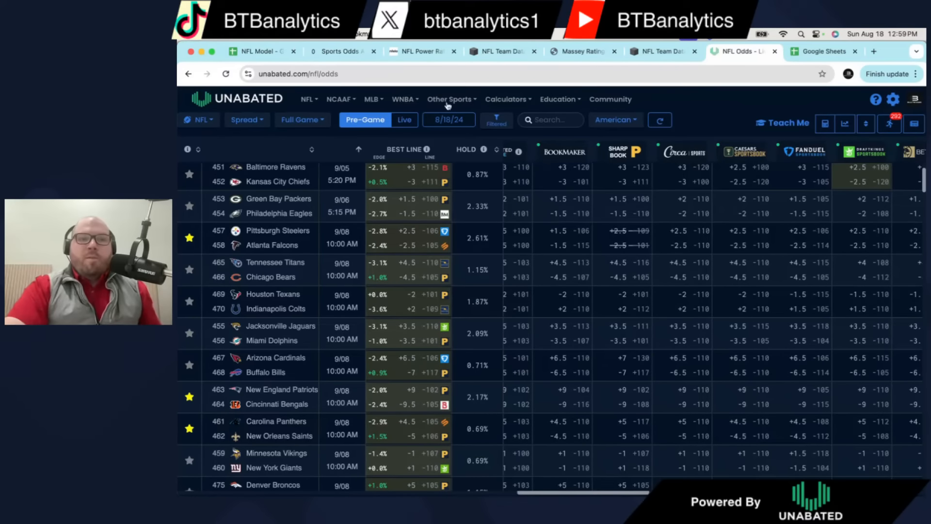
- Return to the NFL Model spreadsheet, check K17, and highlight the market spread columns K and L together
click(259, 51)
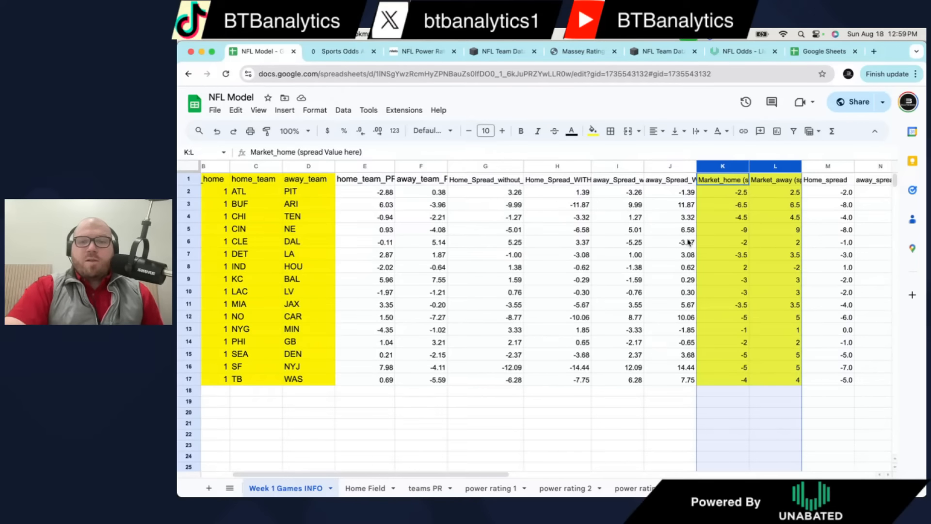
click(742, 381)
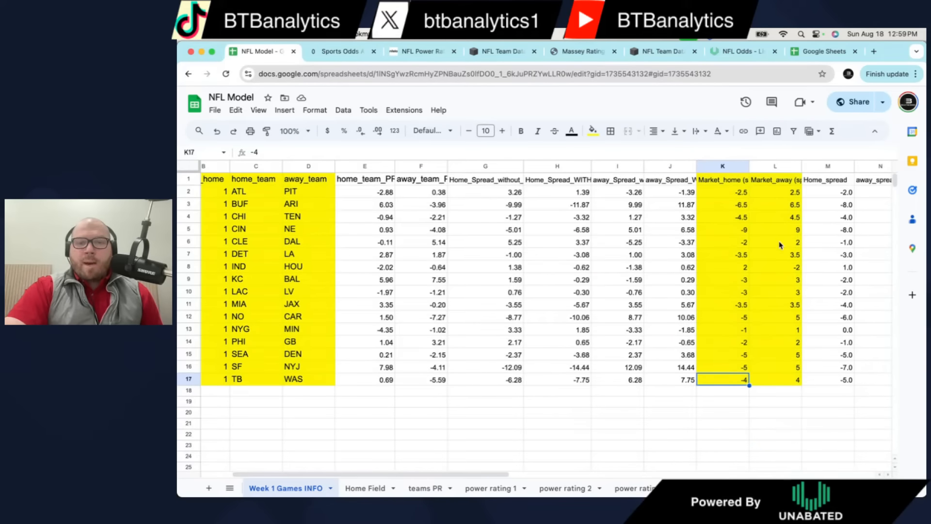
scroll(781, 245, right, 2)
click(692, 166)
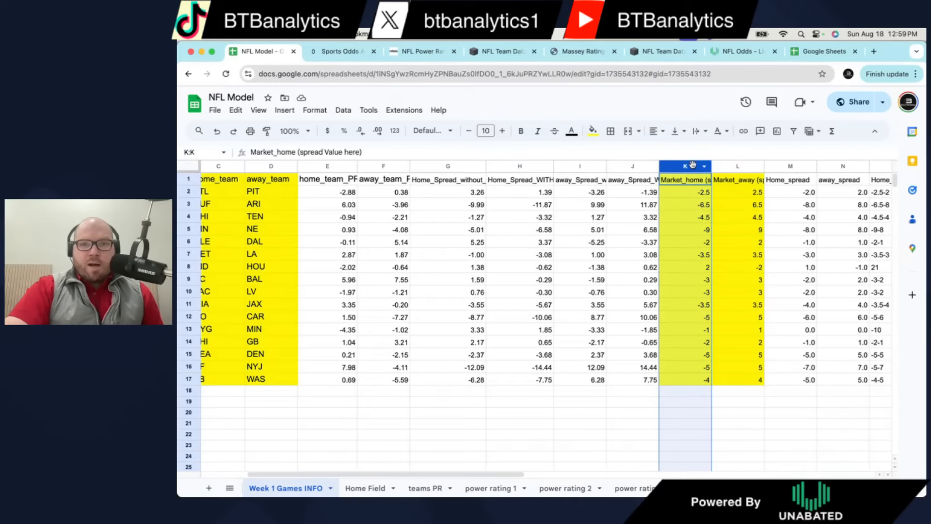
scroll(649, 169, right, 2)
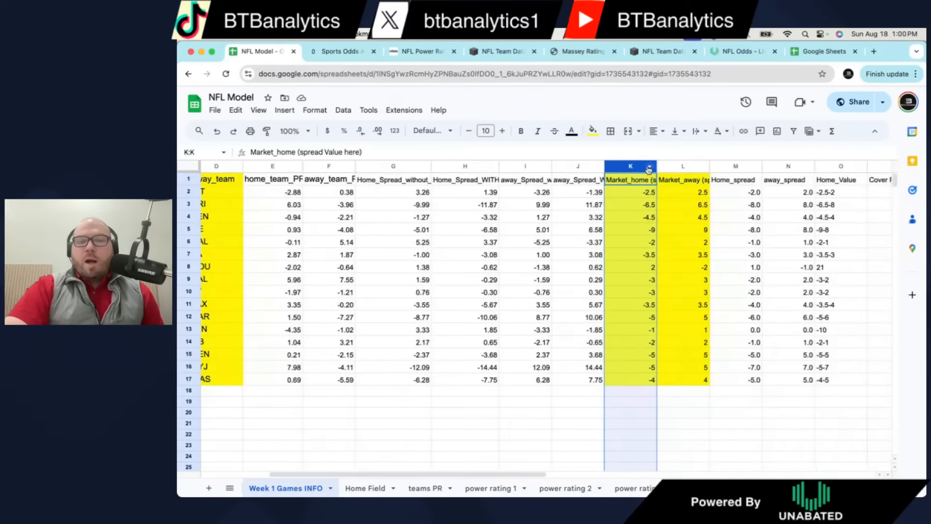
click(681, 172)
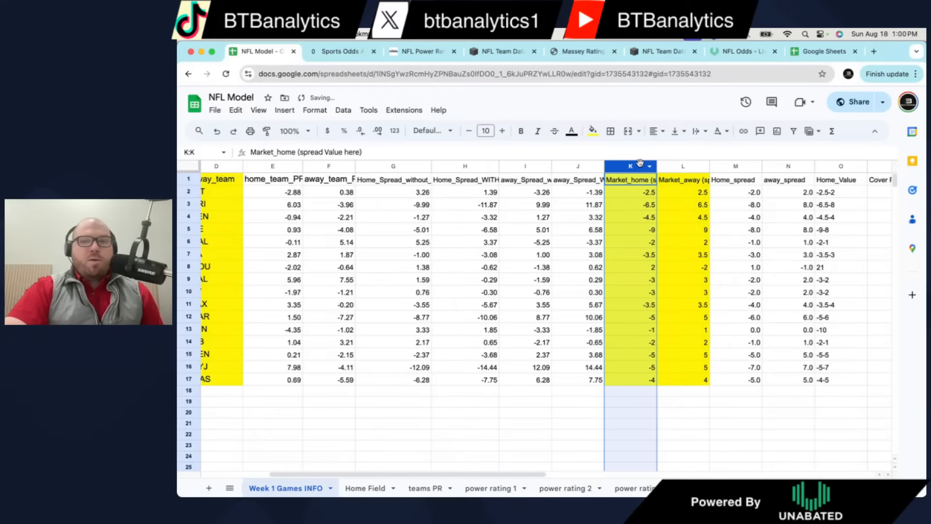
drag(681, 166, 645, 168)
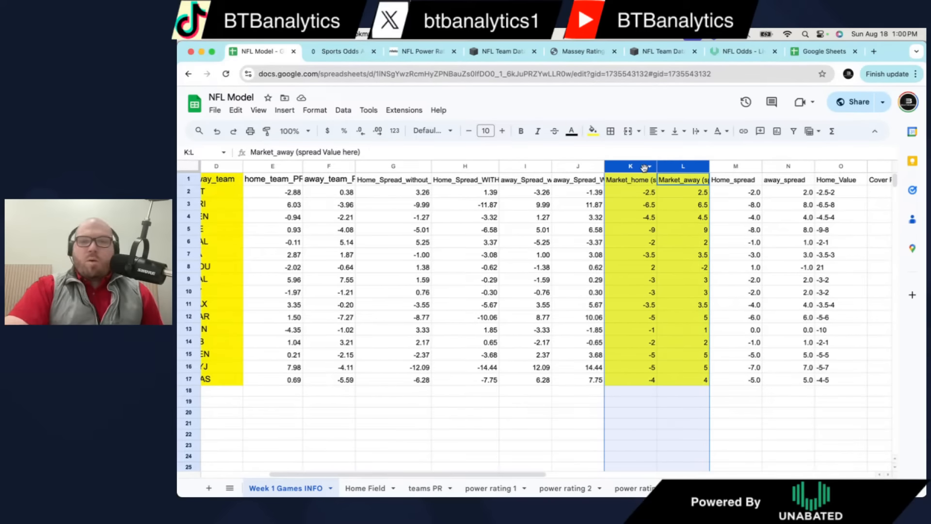
- Highlight the Home_spread and away_spread columns M and N, and inspect the weighted spread formula in M2
scroll(689, 206, right, 3)
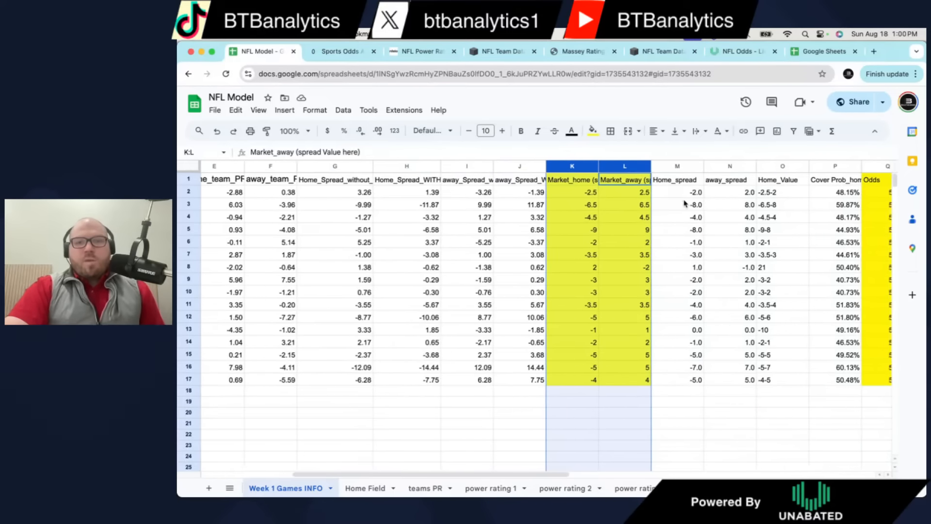
scroll(685, 204, right, 1)
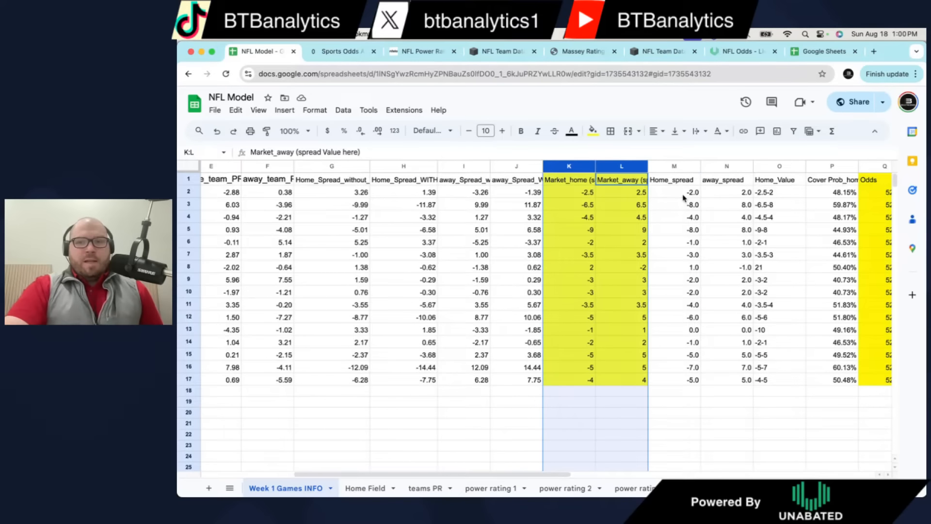
click(682, 194)
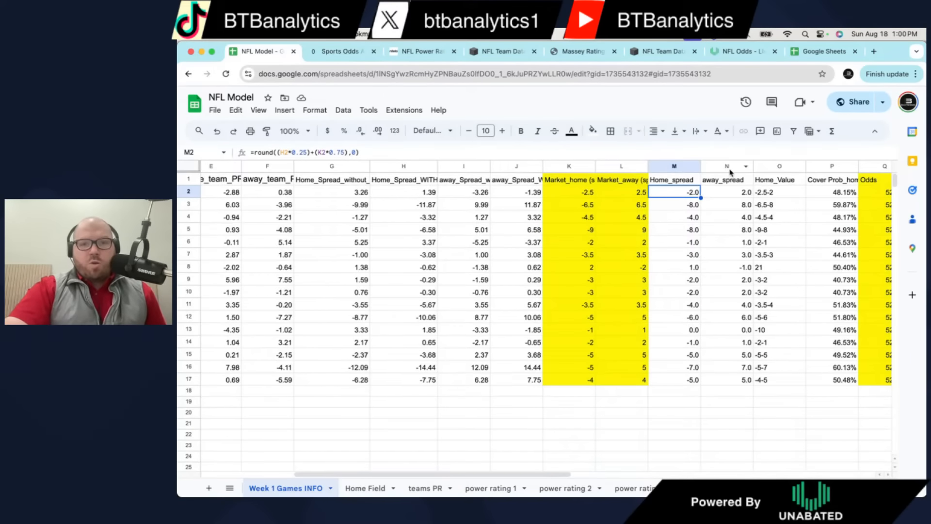
drag(718, 168, 689, 169)
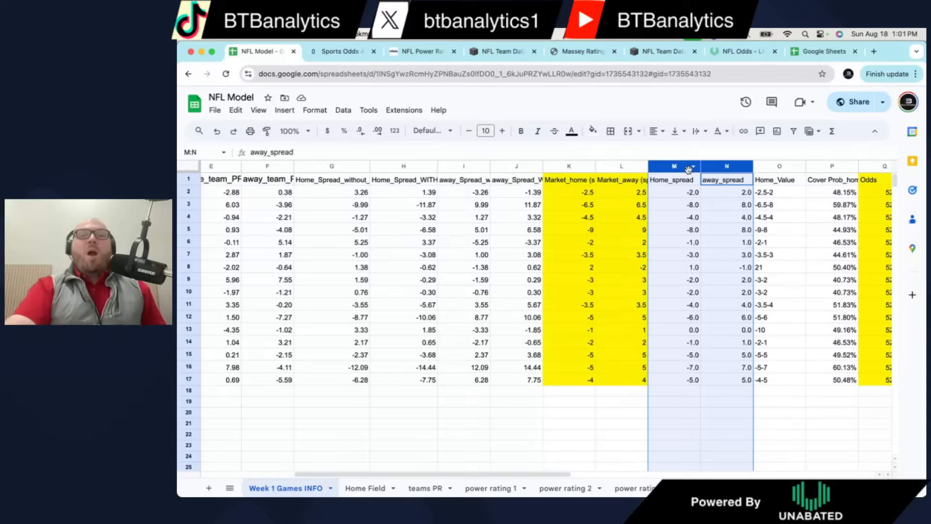
click(673, 195)
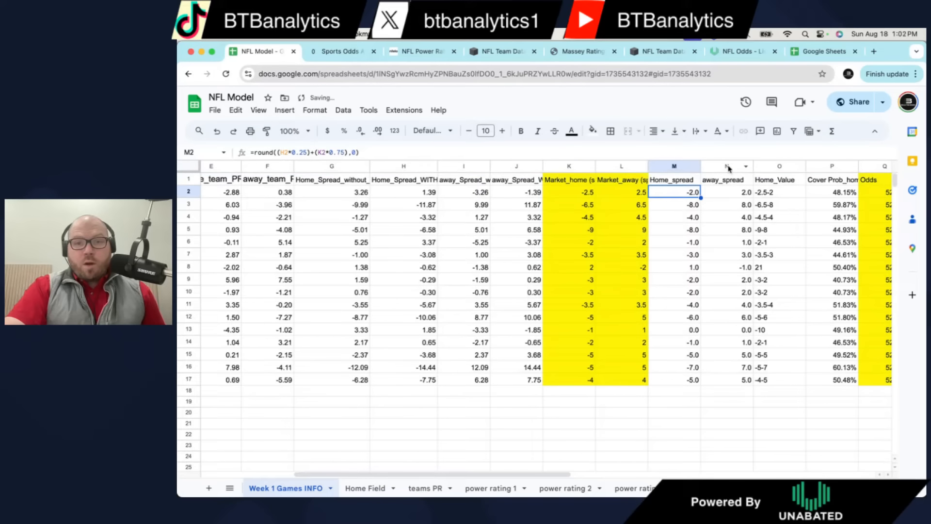
drag(731, 167, 673, 167)
click(693, 193)
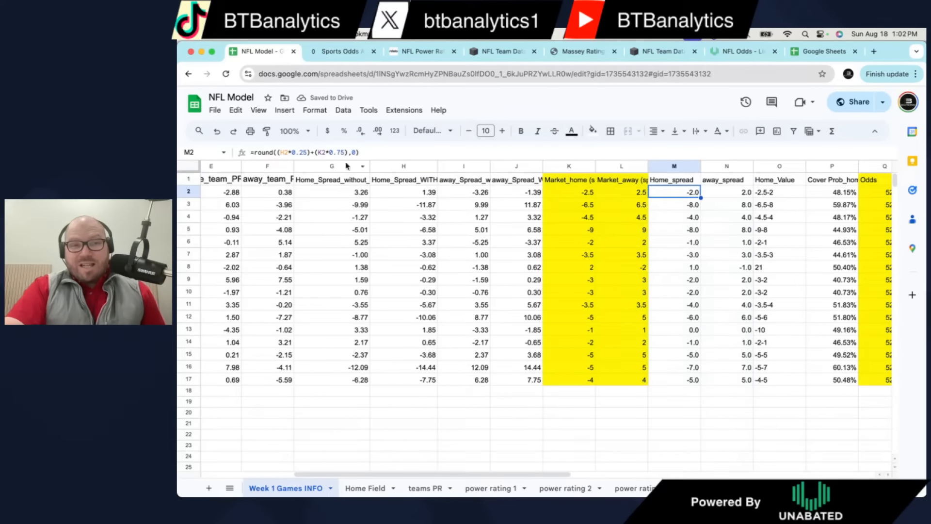
- Try a market spread weight of 0.8 in M2's Home_spread formula, and undo the change
click(329, 154)
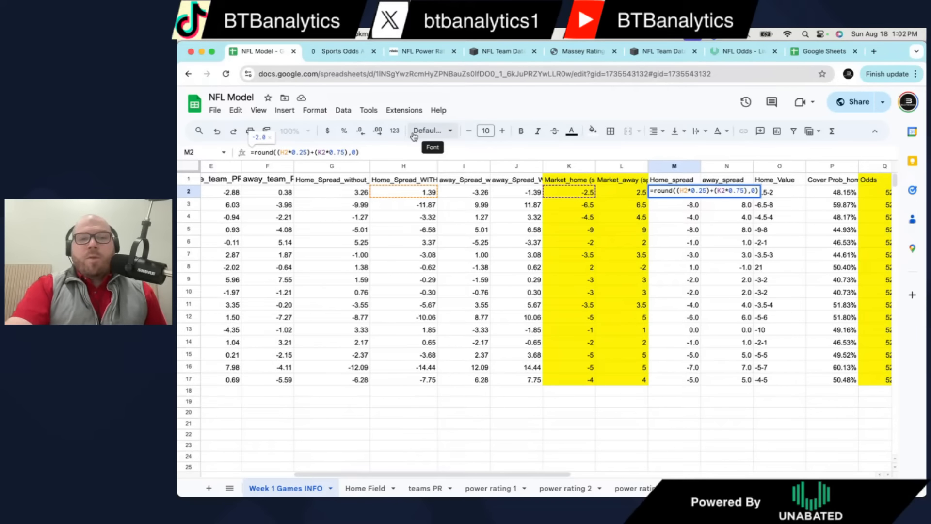
key(BackSpace)
key(BackSpace)
text(8)
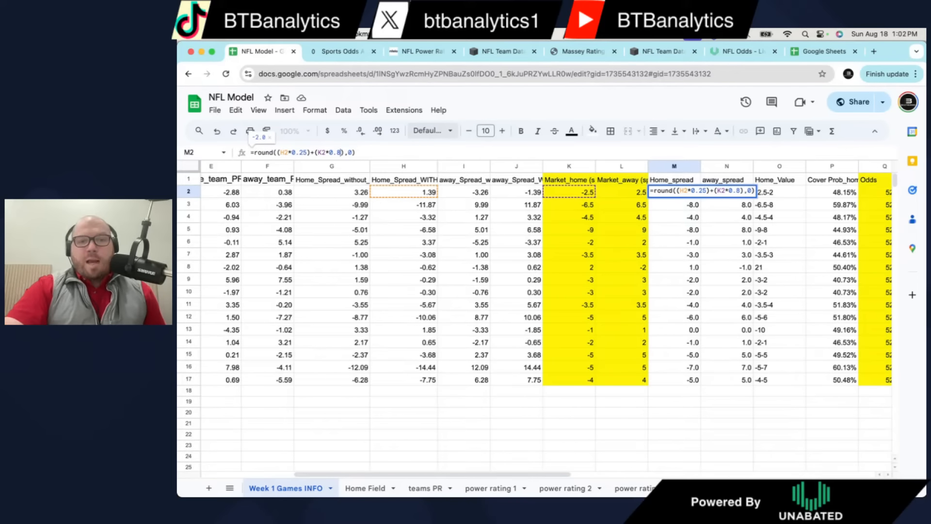
key(Return)
key(ctrl+z)
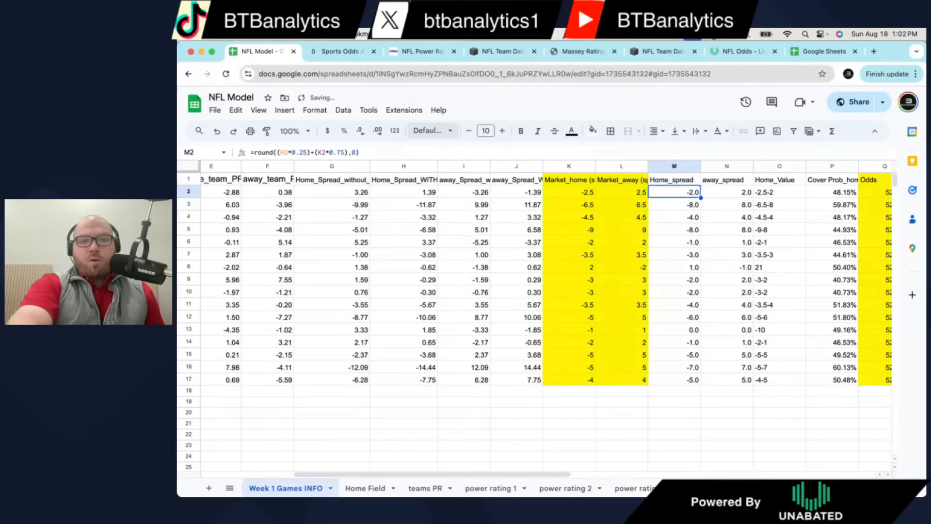
- Trace the cells referenced by M2's formula, leave it unedited, and highlight columns M and N again
click(312, 153)
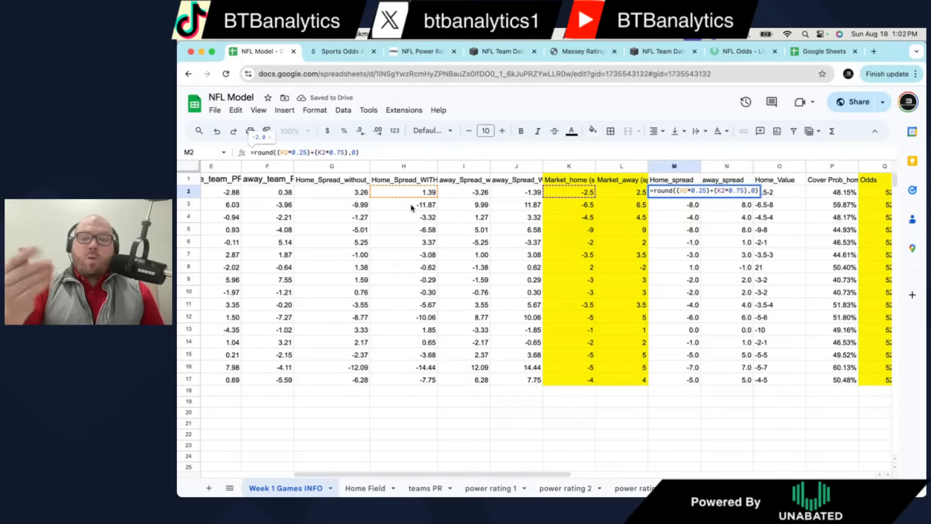
key(Return)
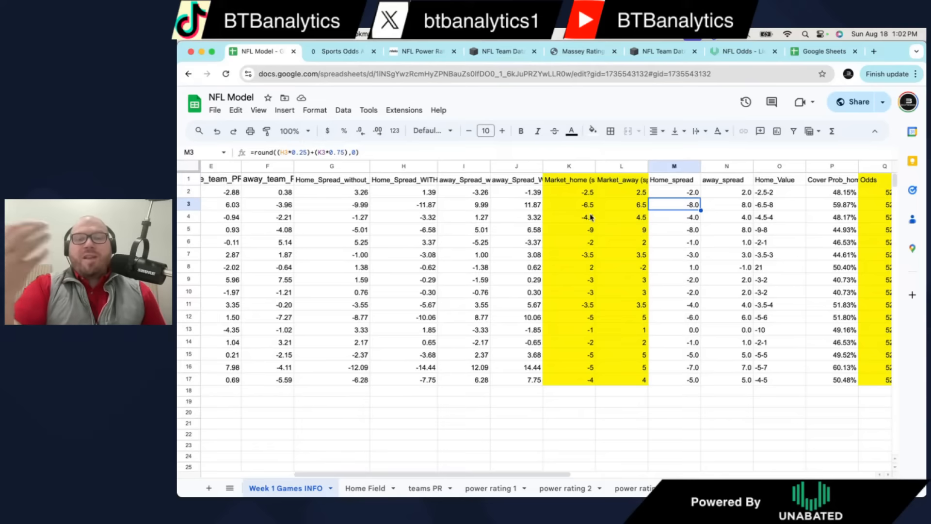
drag(670, 169, 705, 169)
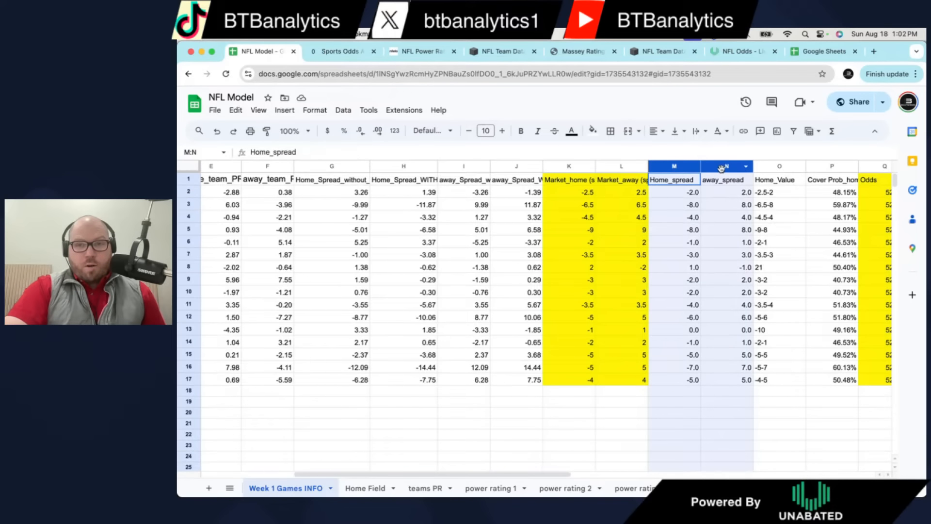
- Trace the inputs of the weighted home and away spreads by checking column K and cells K2, H2, J2, N2 and L2
click(567, 167)
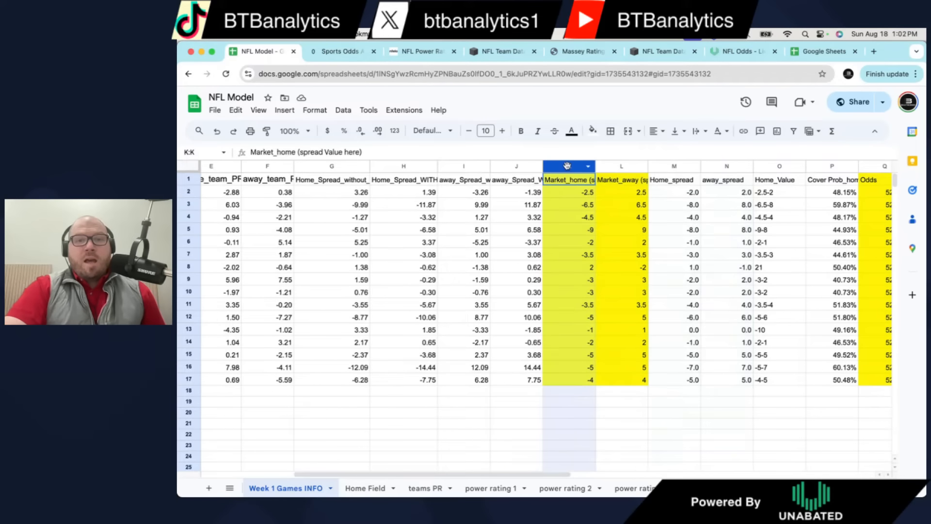
click(580, 198)
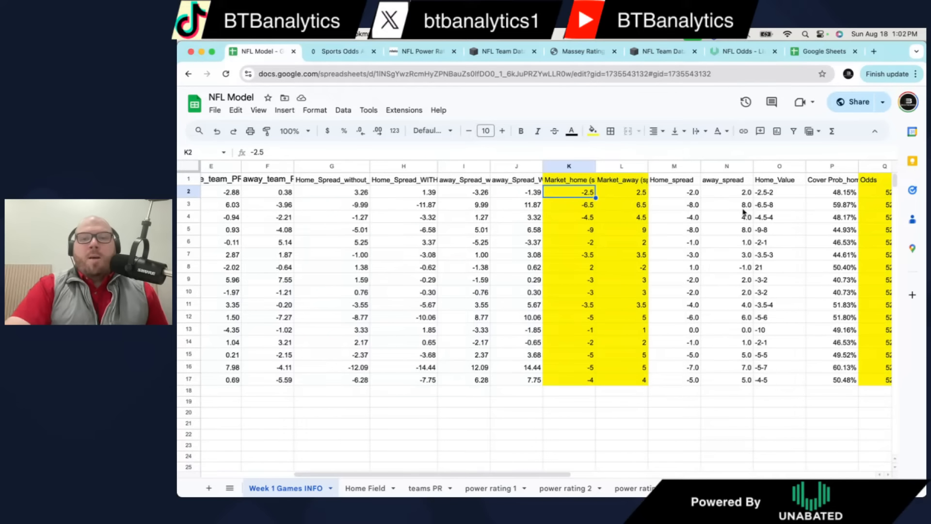
click(504, 194)
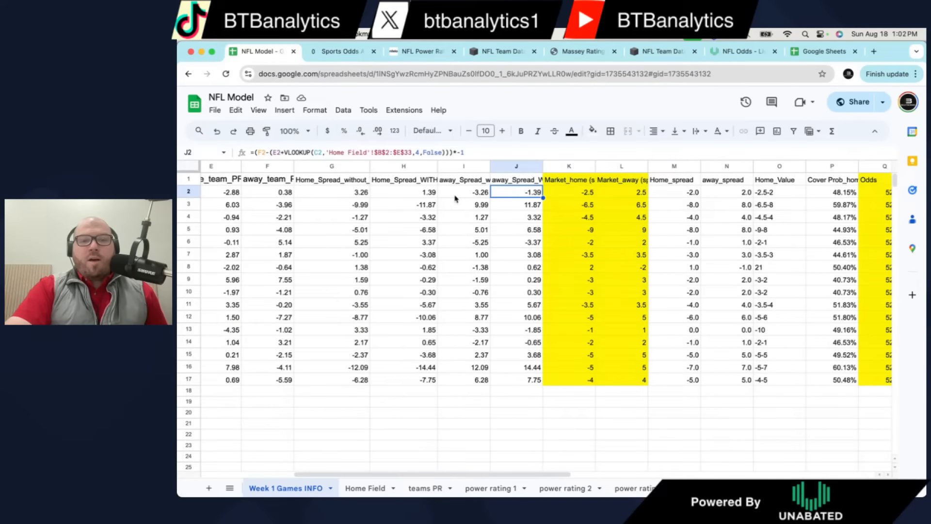
click(428, 195)
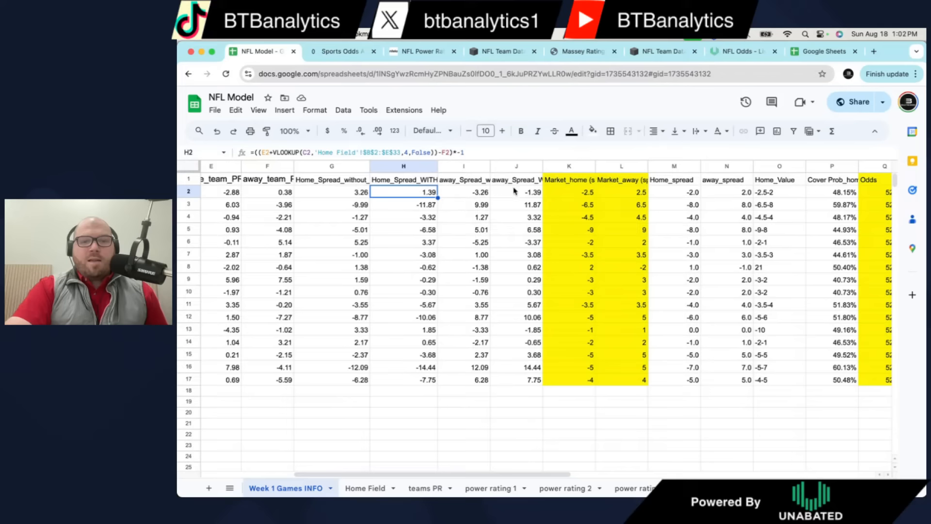
click(516, 194)
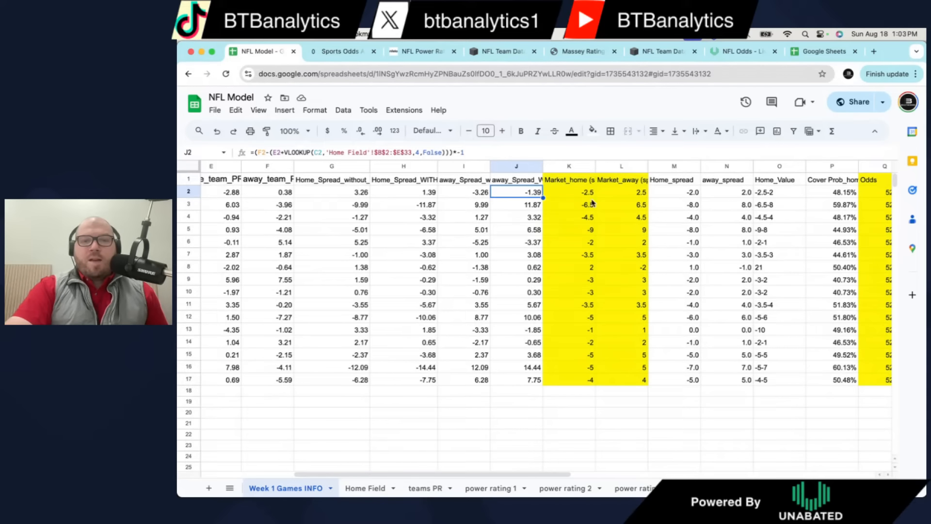
click(727, 195)
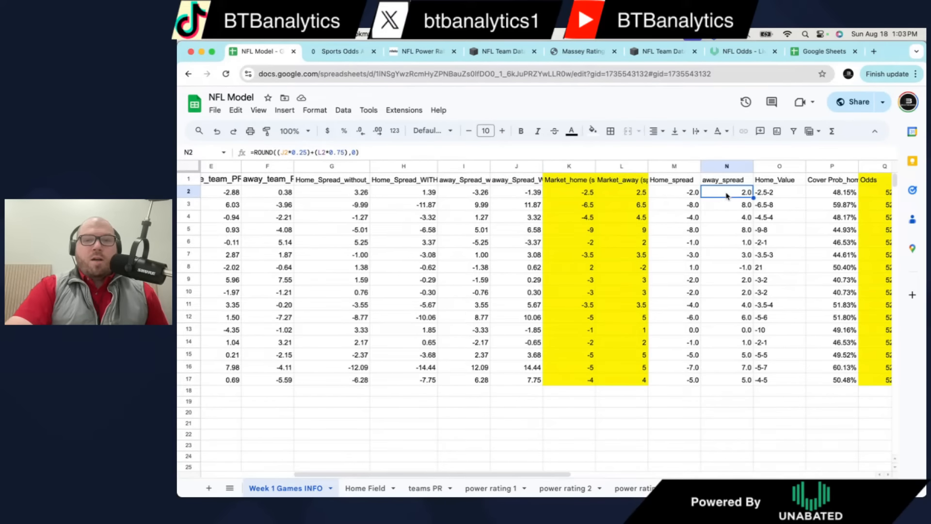
click(612, 197)
click(523, 194)
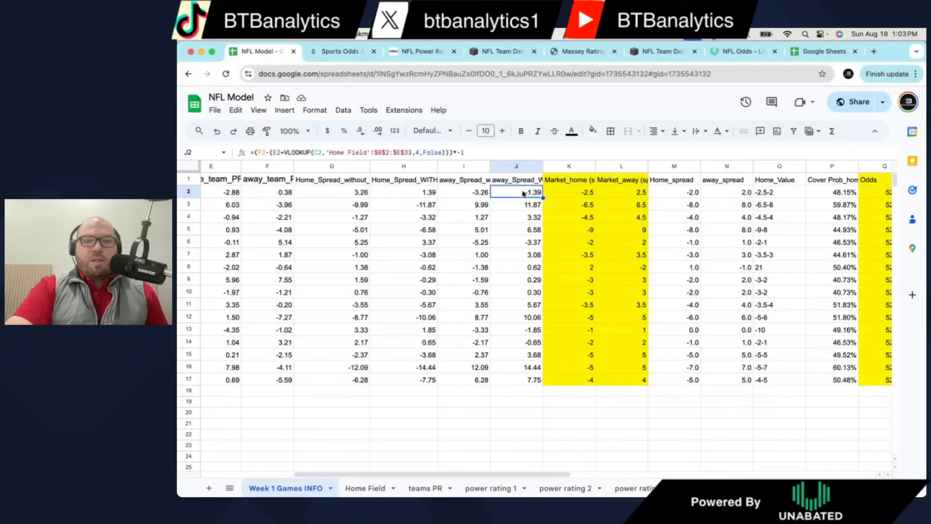
- Compare the weighted spreads in M2 and N2 with the away inputs in J2 and L2, and highlight columns M and N
click(643, 198)
click(721, 198)
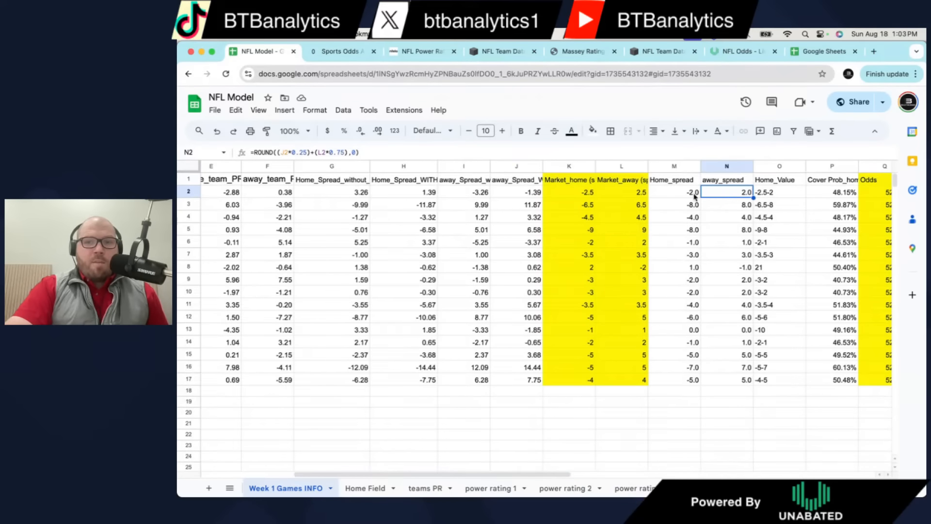
click(679, 197)
click(738, 199)
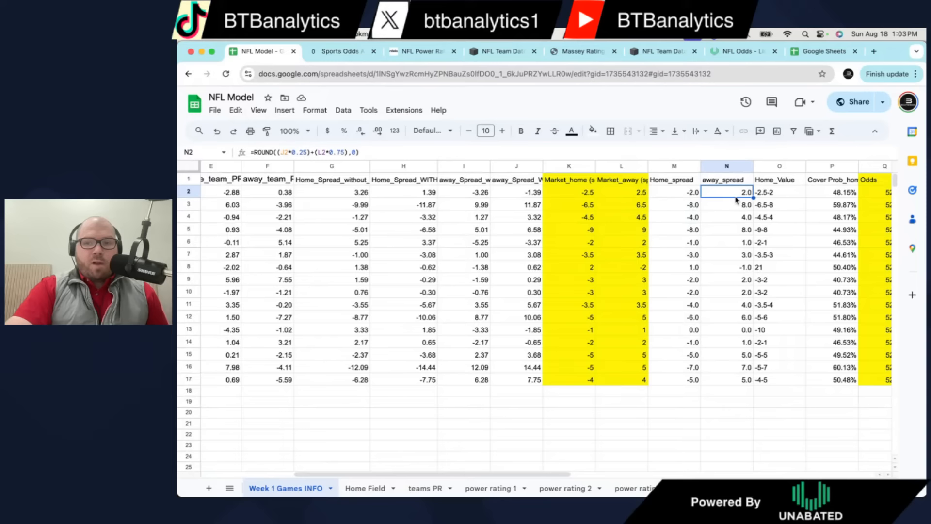
shift+click(682, 195)
click(530, 193)
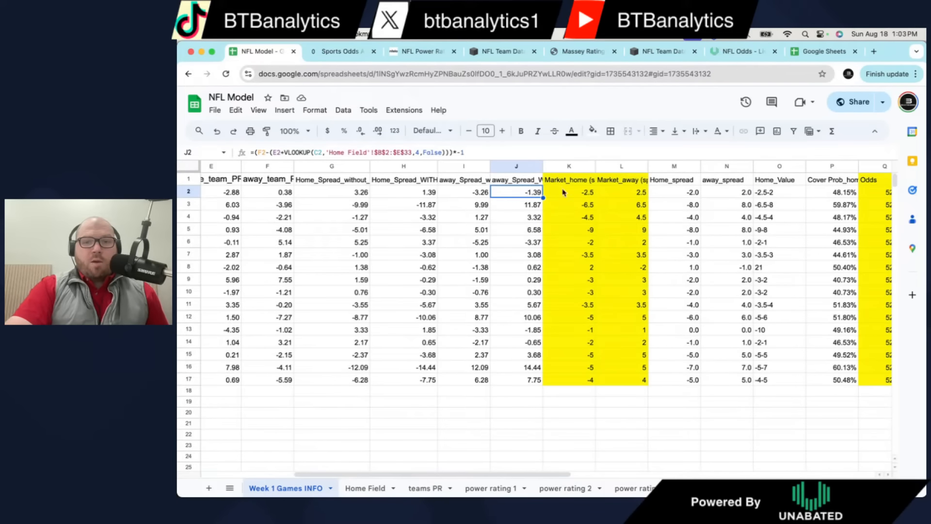
click(743, 194)
drag(676, 168, 723, 166)
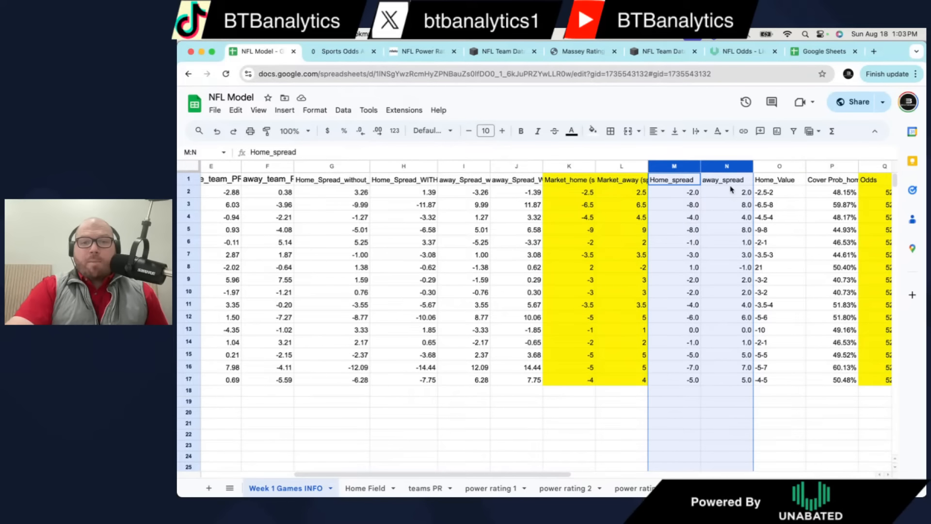
- Highlight the away_Spread_WITH_HFA column J, followed by the Market_away column L, as the two away-spread inputs
scroll(731, 189, right, 1)
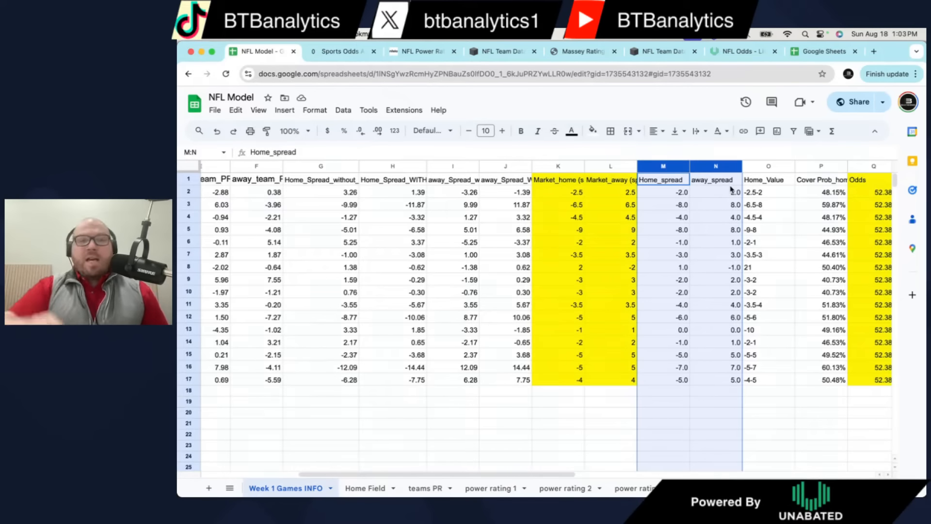
click(494, 166)
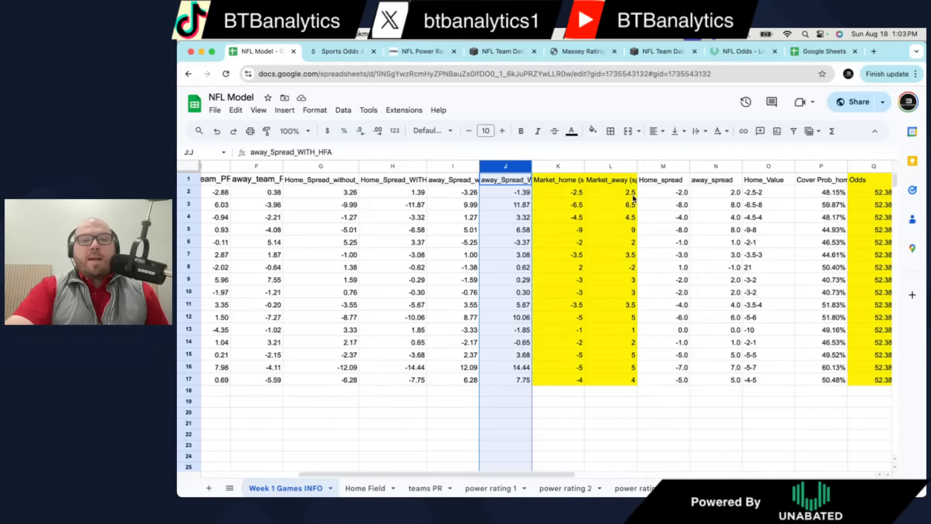
click(626, 165)
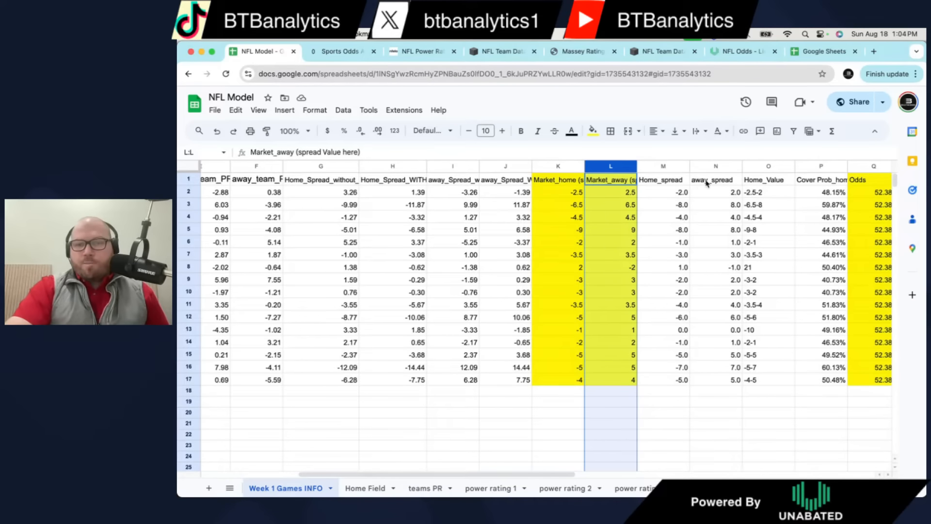
- Check the market spreads in K2 and L2 against the Home_spread column M, and inspect the formula in M2
scroll(684, 279, left, 2)
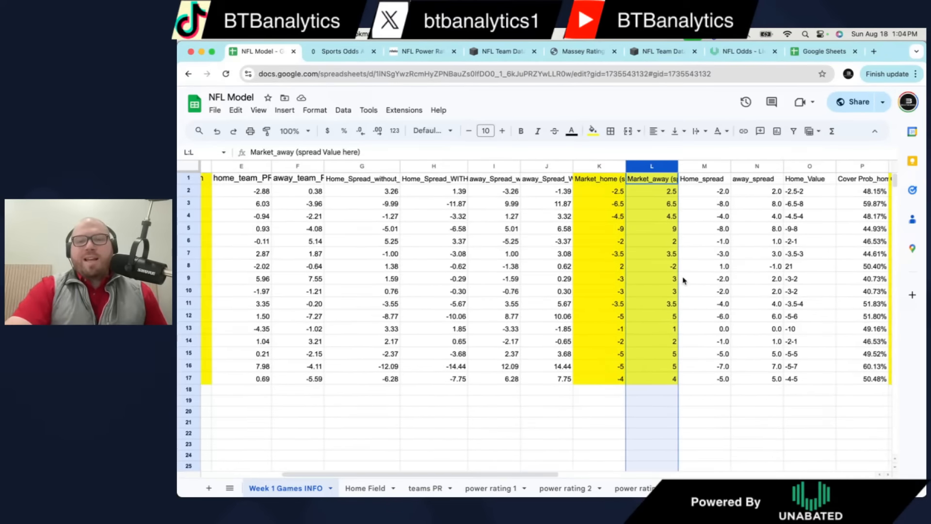
click(601, 193)
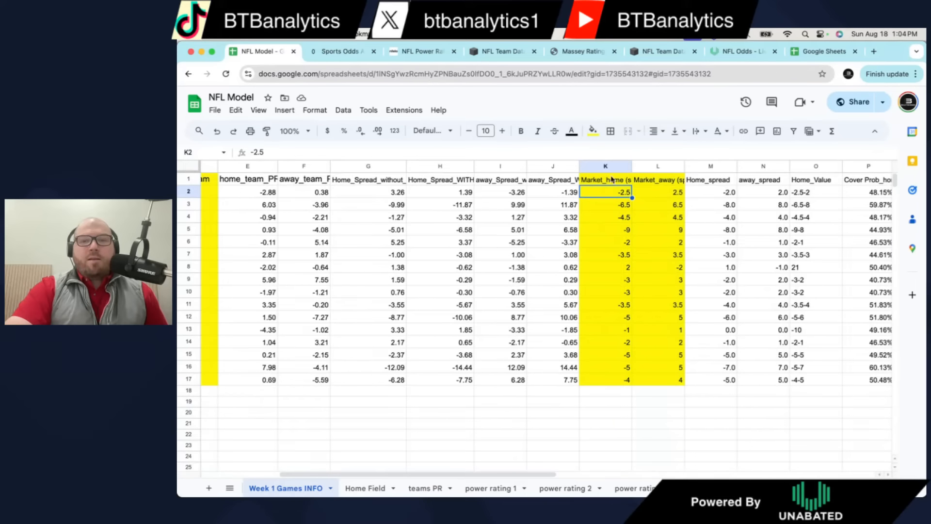
click(714, 167)
click(658, 192)
key(Right)
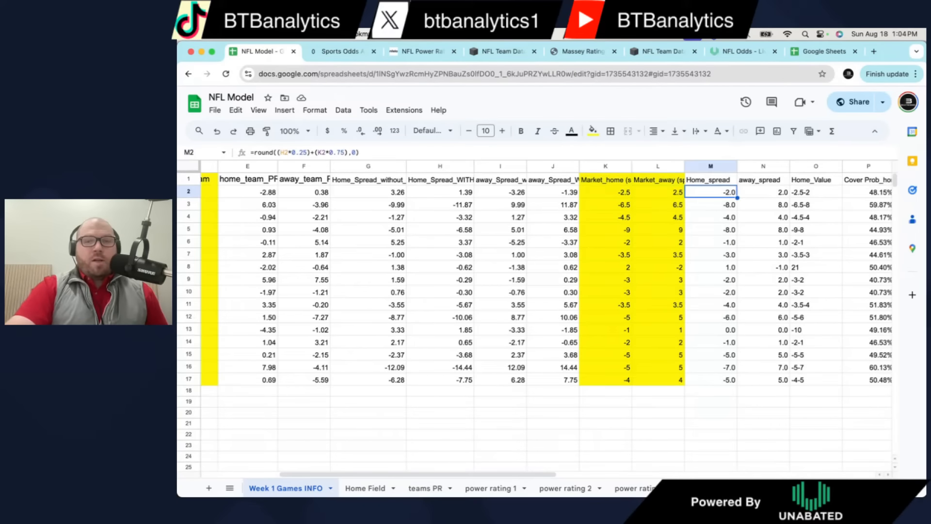
key(Left)
key(Right)
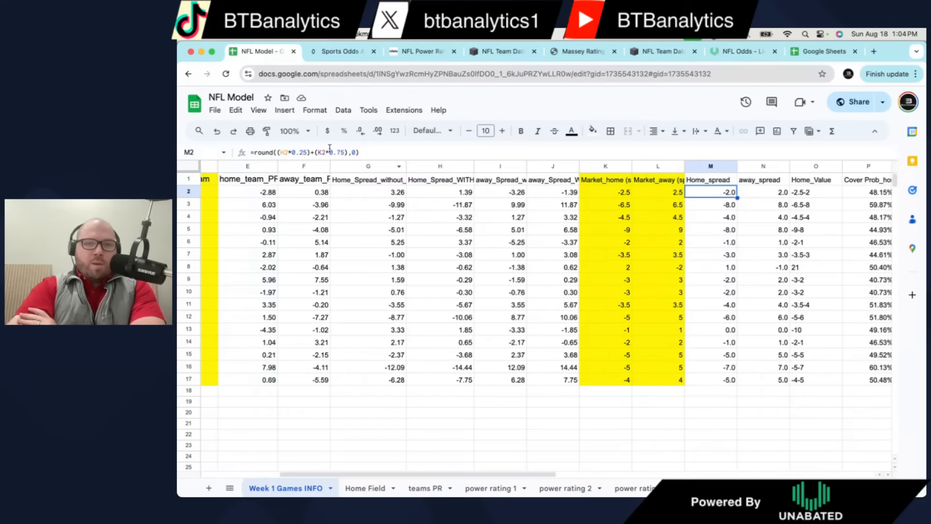
- Examine the 0.25 model weight and 0.75 market weight in M2's formula, and leave the formula unedited
mouse_move(294, 152)
mouse_down()
mouse_move(349, 152)
mouse_move(301, 151)
mouse_up()
click(344, 151)
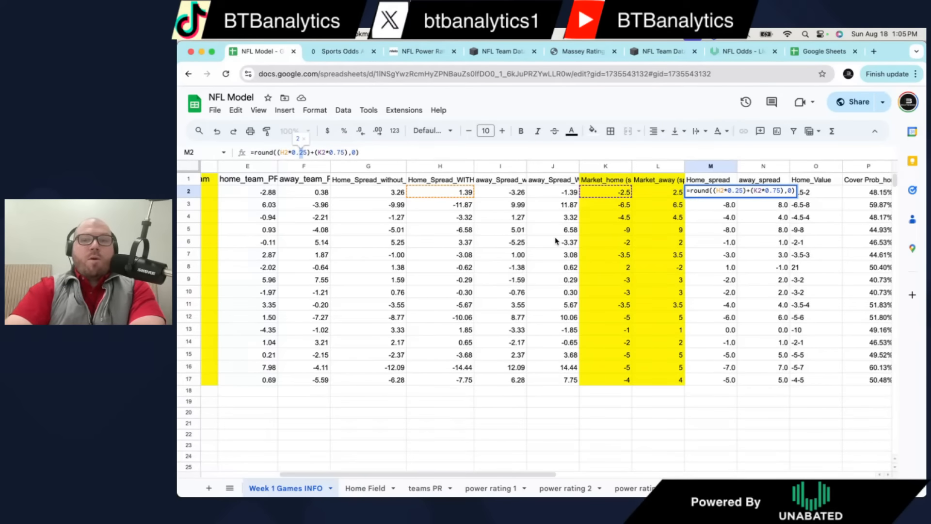
click(492, 152)
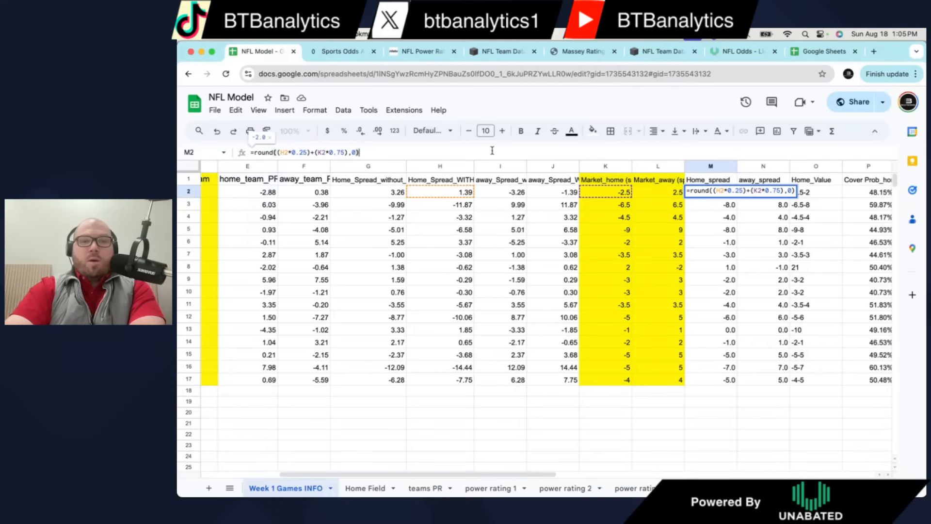
key(Return)
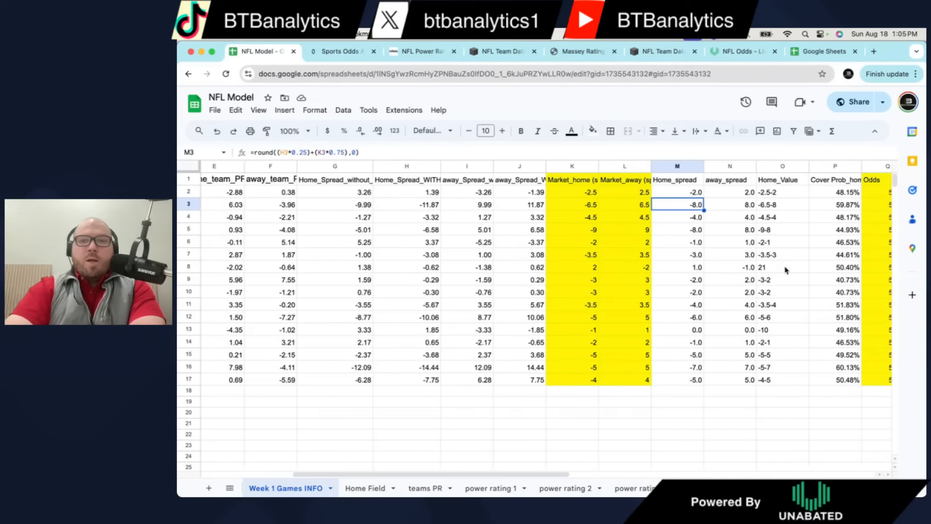
- Highlight the weighted home spreads in M2:M17 and the weighted away spreads in N2:N17
scroll(786, 267, right, 3)
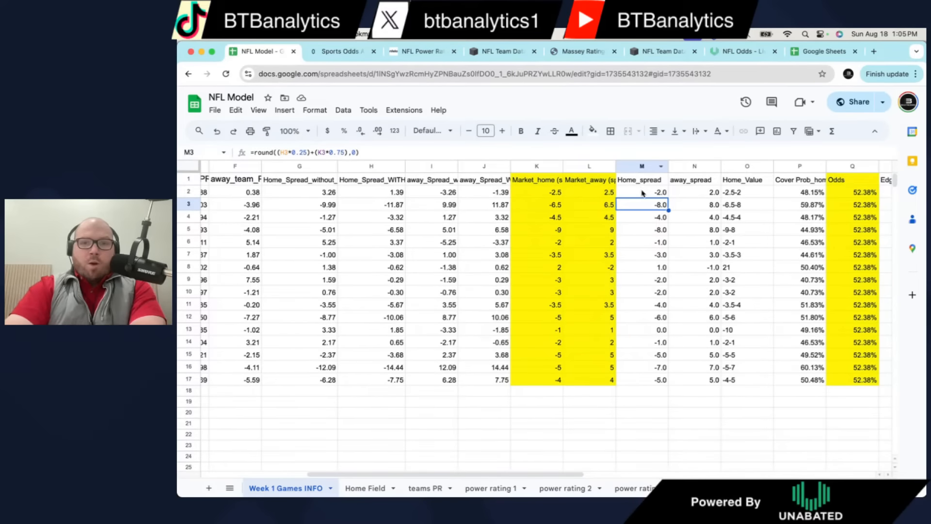
drag(643, 193, 646, 382)
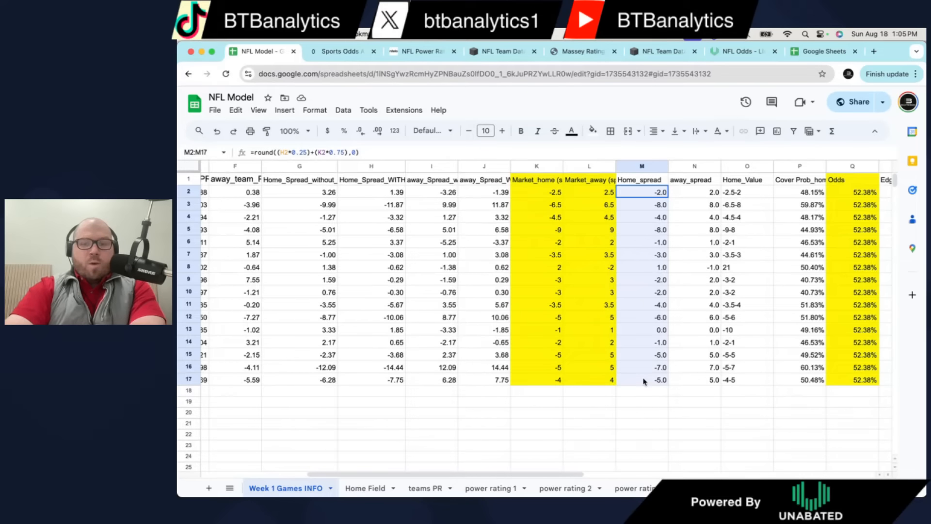
drag(706, 193, 696, 380)
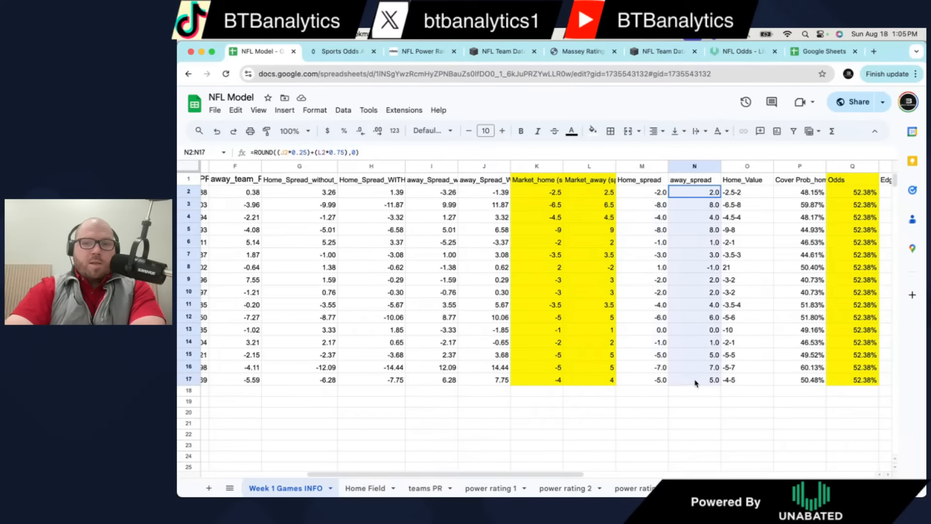
scroll(712, 242, right, 1)
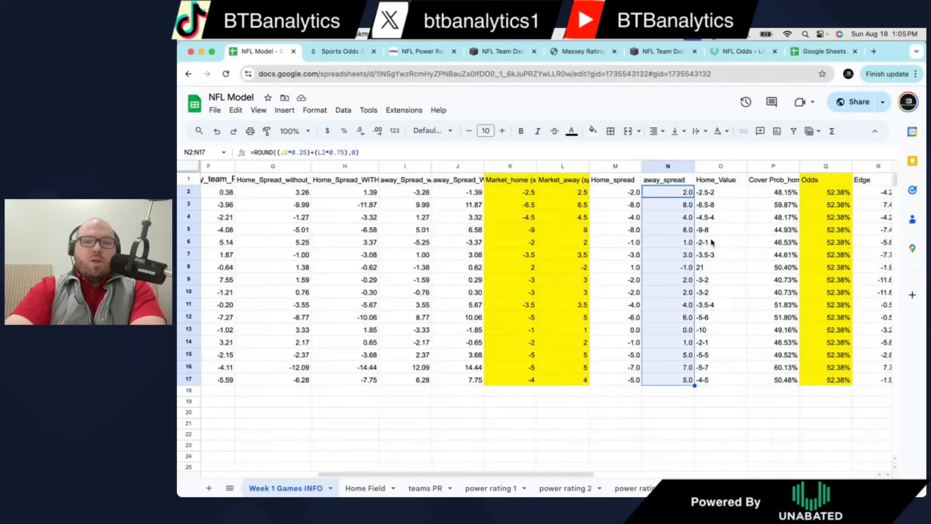
scroll(735, 307, right, 1)
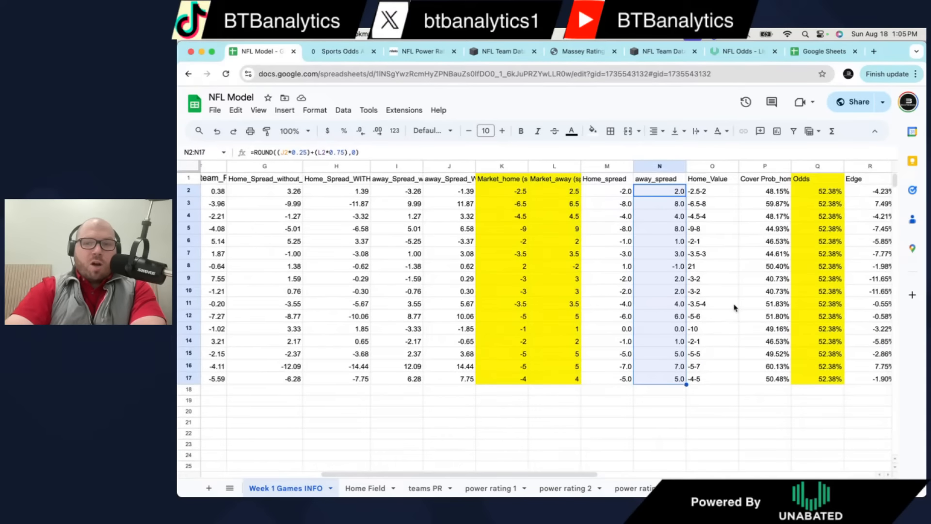
scroll(735, 307, left, 1)
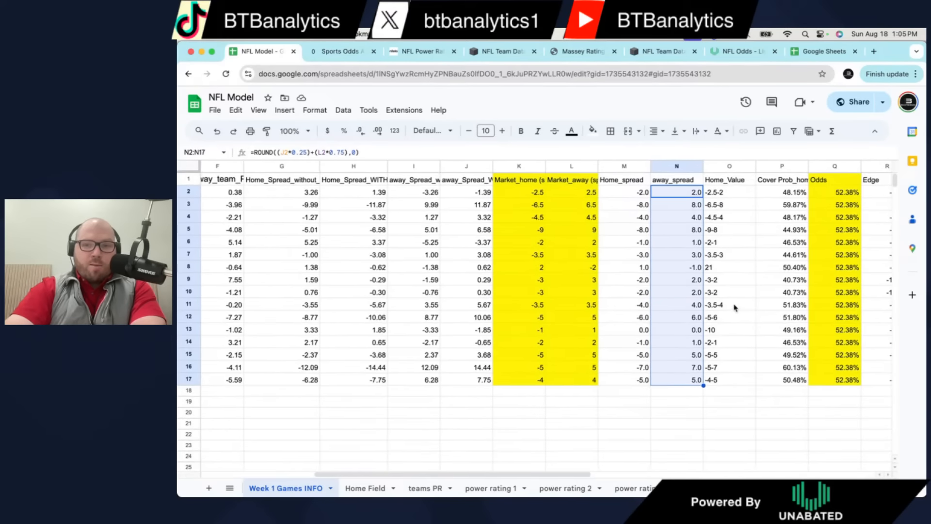
- Open the cover probability lookup sheet and highlight its market_line and true_line columns in turn
click(781, 479)
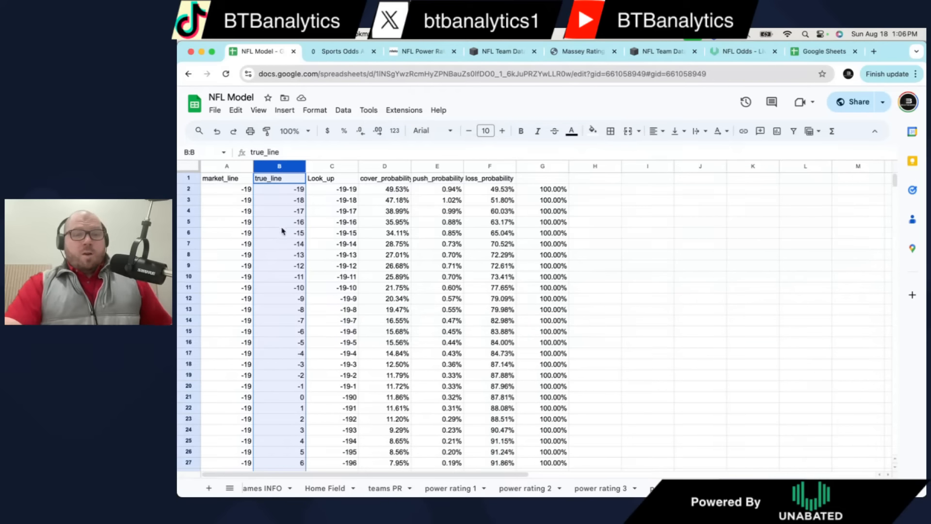
click(221, 167)
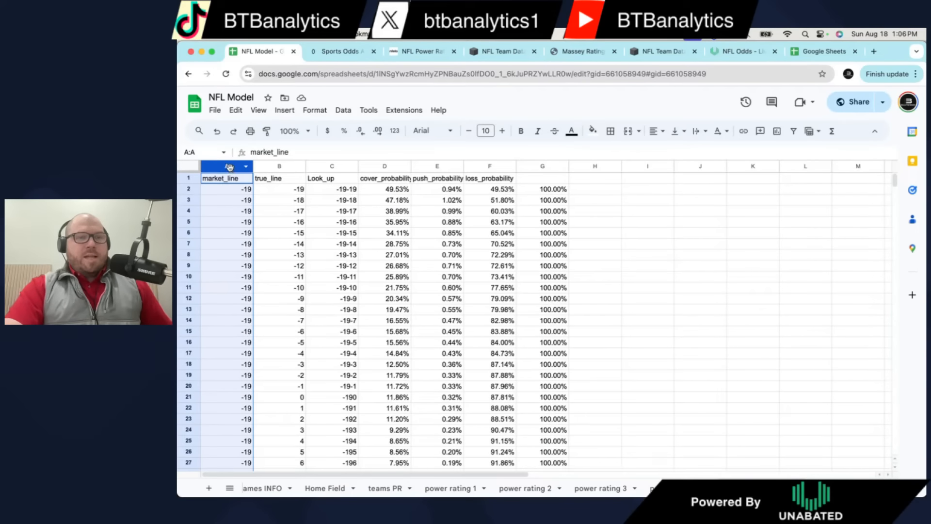
scroll(231, 254, down, 1)
scroll(268, 212, up, 1)
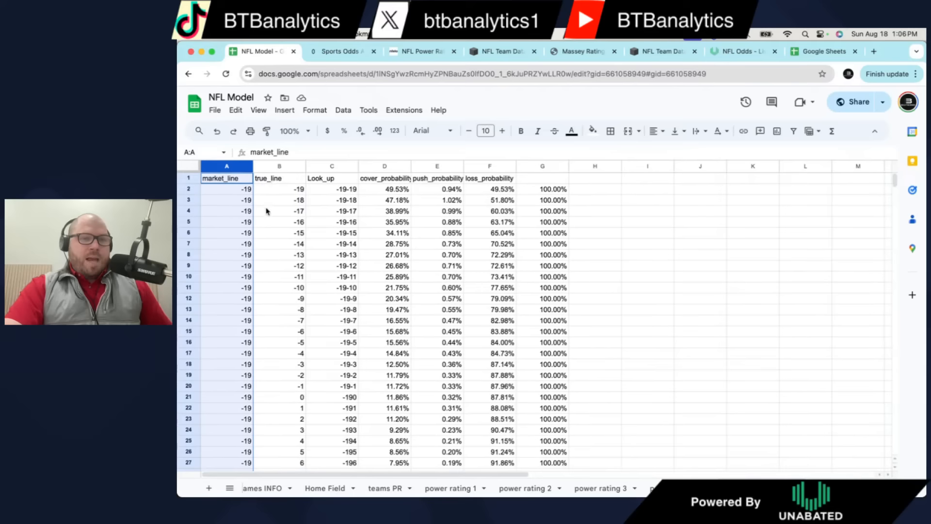
click(273, 165)
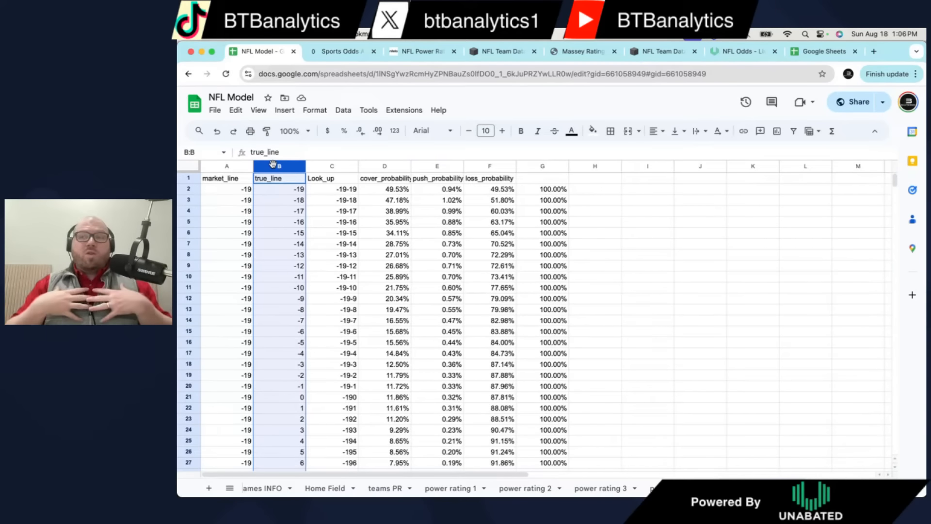
- Return to the Week 1 Games INFO sheet and highlight the weighted spread columns M:N, market columns K:L and Home_Value column O
click(269, 487)
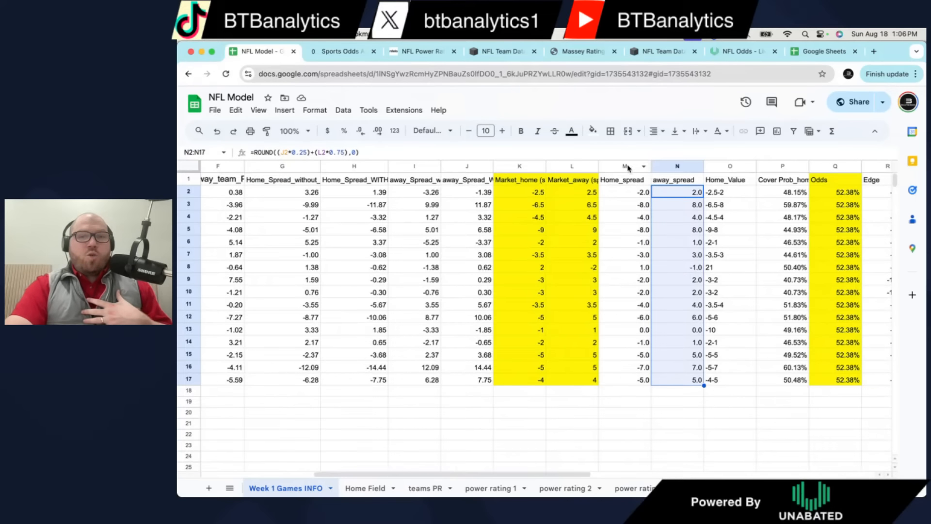
drag(630, 167, 660, 164)
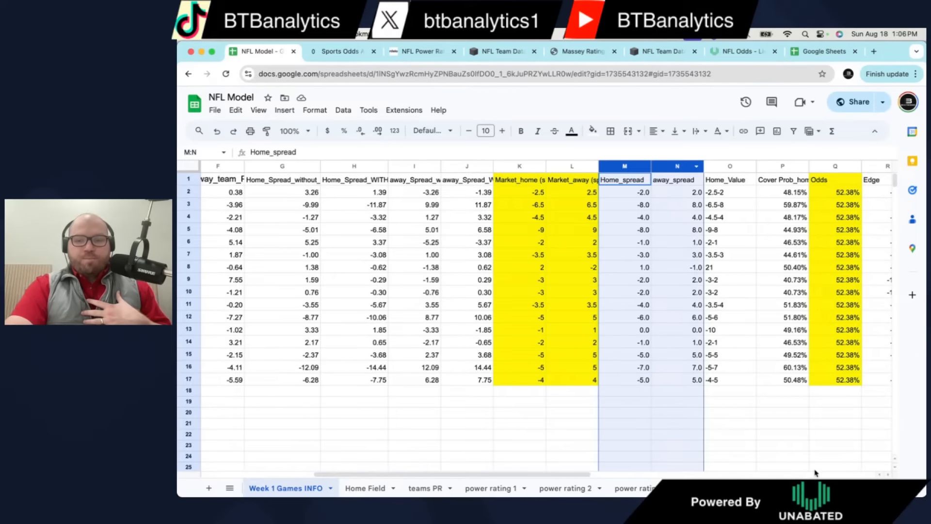
scroll(817, 486, right, 2)
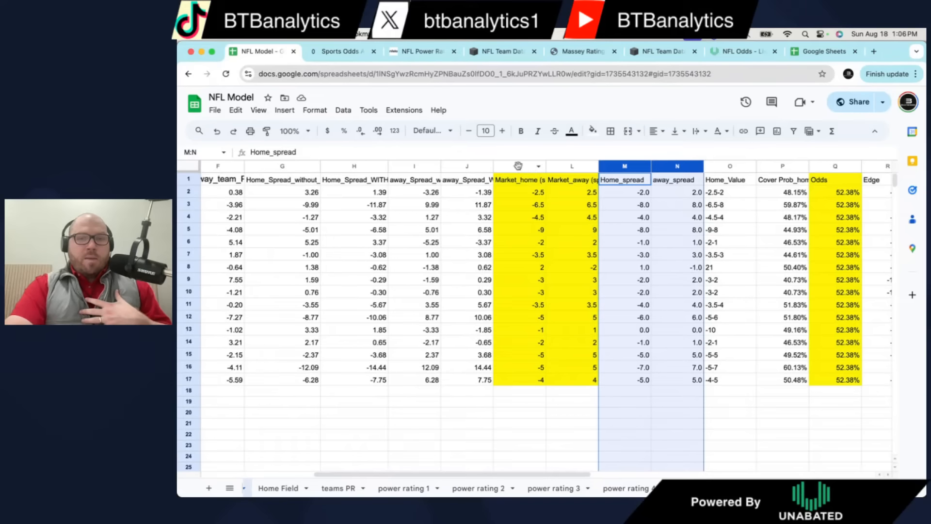
drag(519, 167, 565, 165)
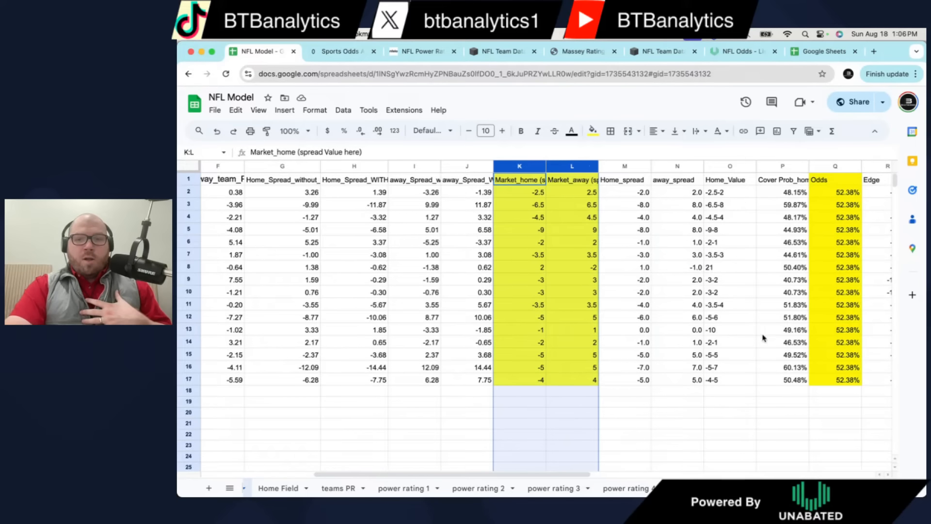
click(727, 167)
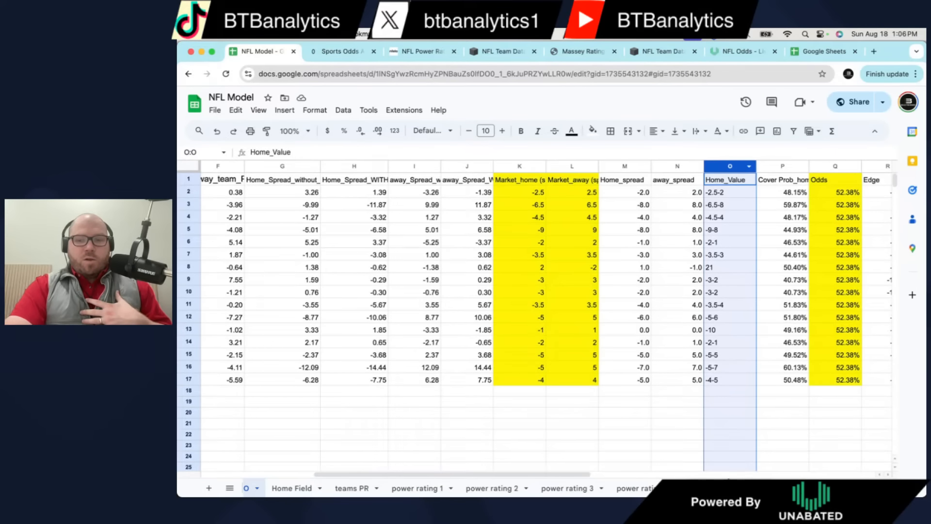
- In the cover probability lookup sheet, highlight the Look_up column, and locate and select A1331:D1331 for market line -3 and true line -6
click(729, 486)
click(331, 167)
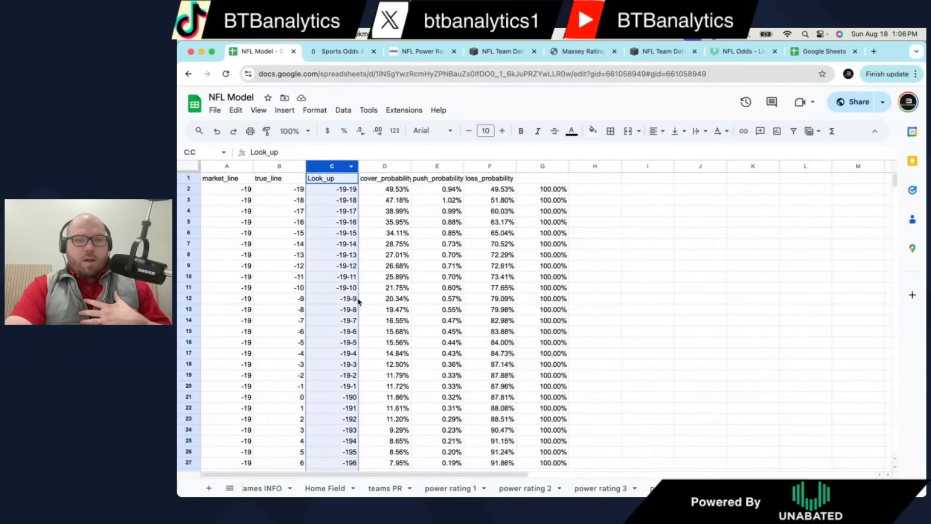
scroll(364, 340, down, 15)
drag(896, 184, 886, 212)
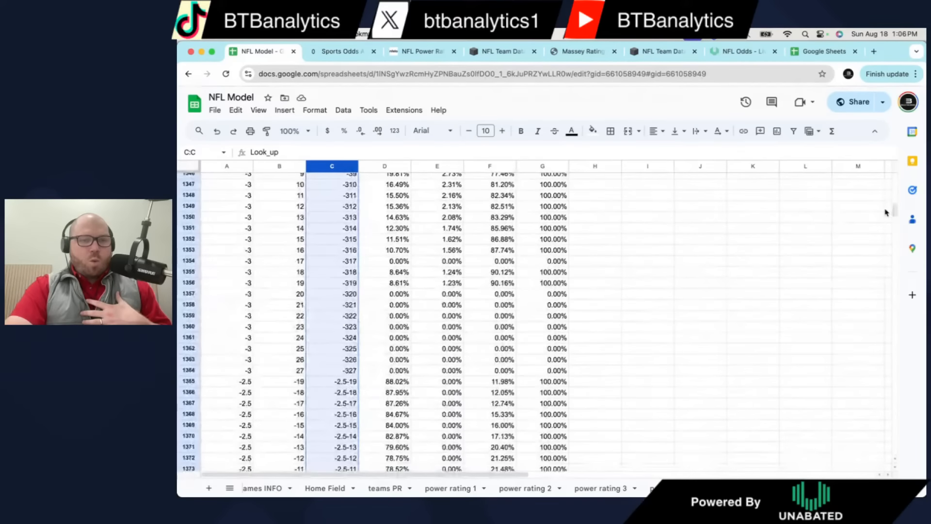
scroll(305, 239, up, 8)
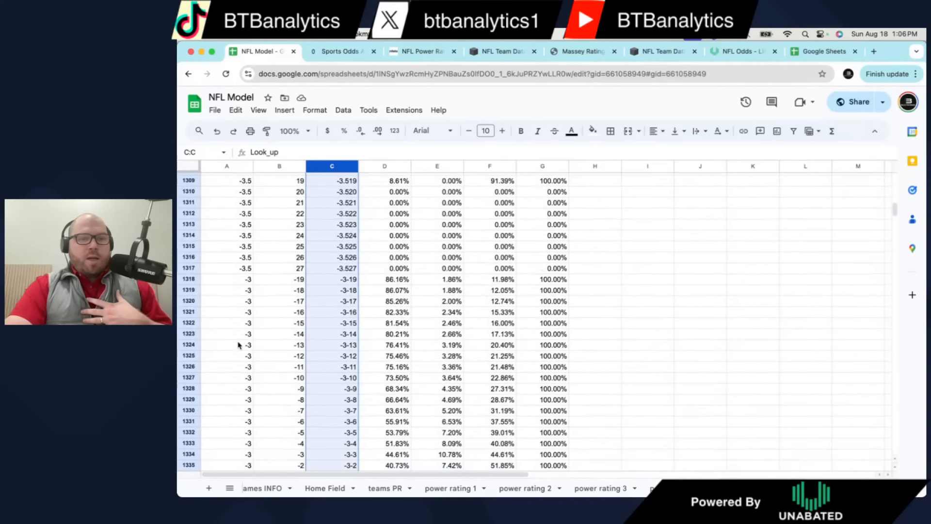
scroll(236, 337, down, 1)
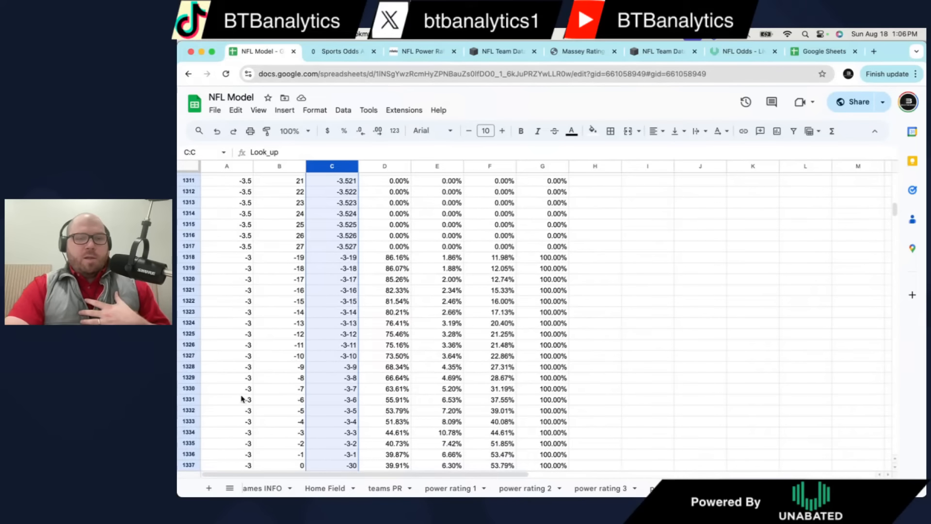
scroll(240, 402, down, 1)
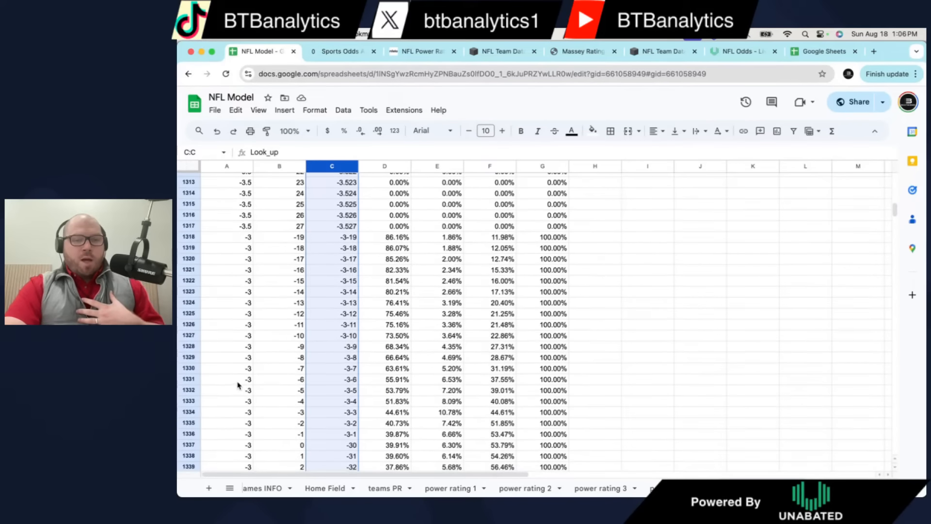
drag(240, 385, 388, 387)
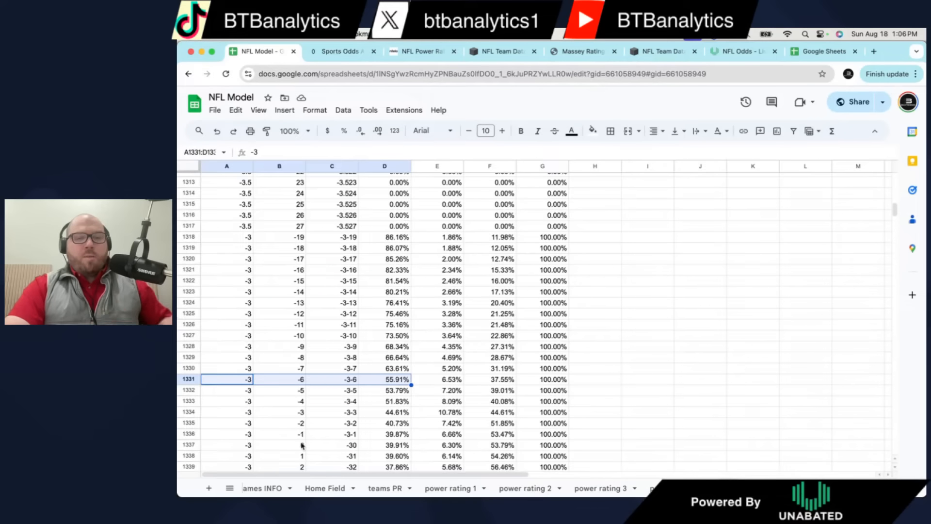
- Return to the Week 1 Games INFO sheet and highlight cover probabilities P2:P17, home spreads M2:M17 and market home spreads K2:K17 in turn
click(271, 489)
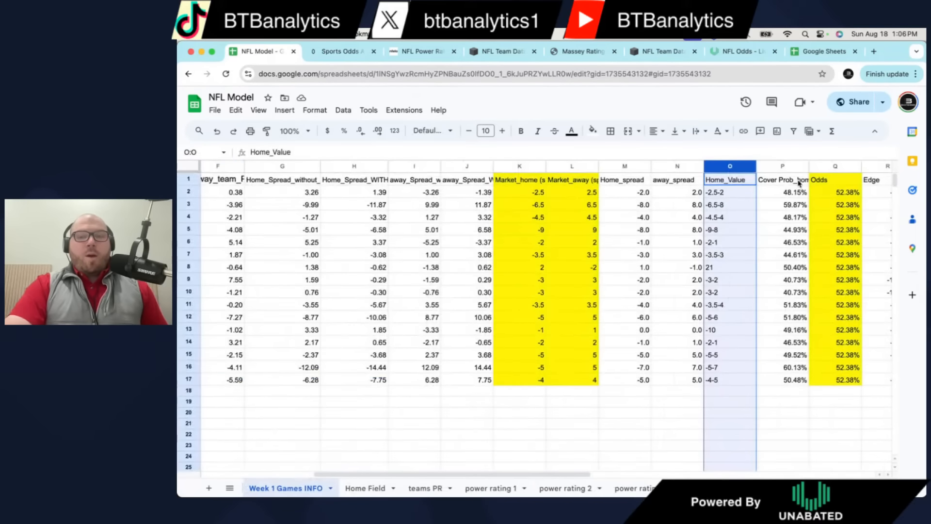
scroll(771, 231, right, 3)
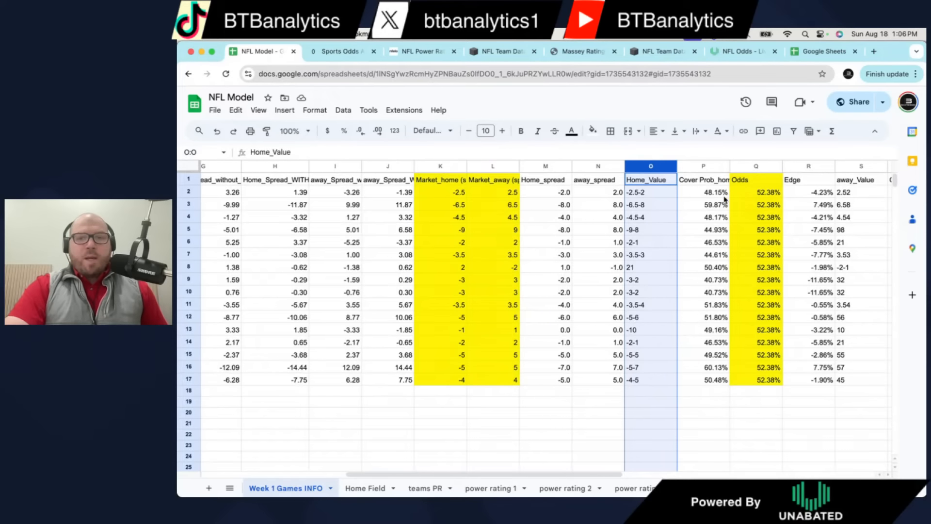
drag(709, 193, 705, 380)
drag(546, 193, 550, 374)
drag(438, 193, 456, 380)
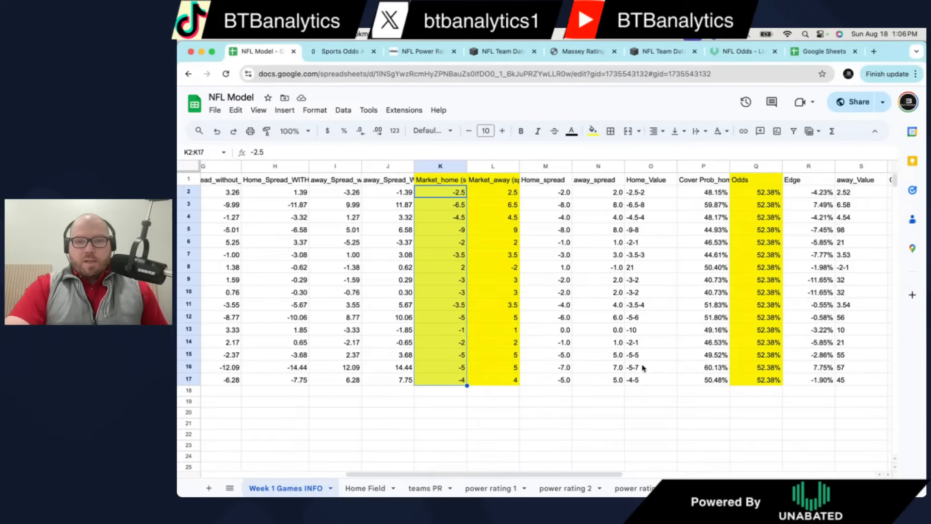
- Highlight row 16's market home spread, combined home spread, lookup value and cover probability, and highlight the home Odds column Q
click(638, 369)
click(455, 371)
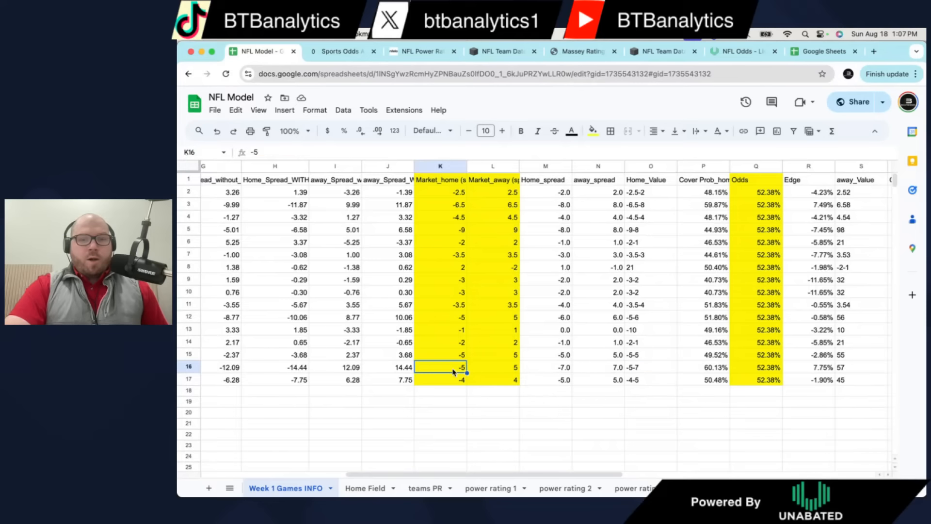
click(560, 369)
drag(649, 370, 710, 373)
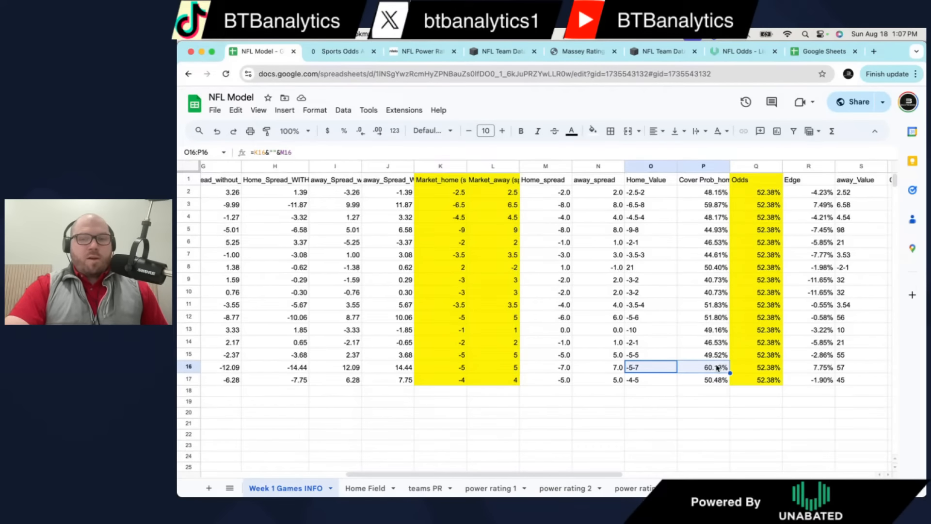
scroll(718, 369, right, 1)
click(727, 167)
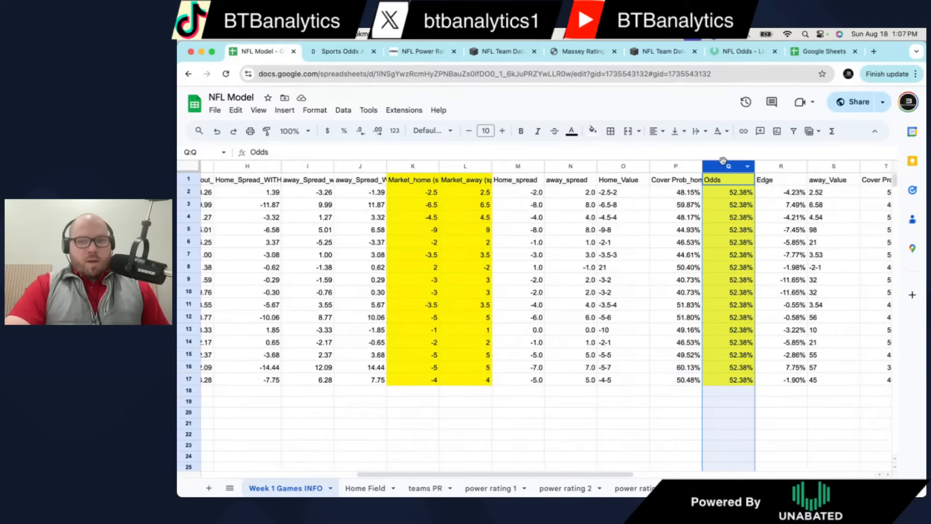
- Change the odds formula in Q2 to =100/(100+100)
click(741, 194)
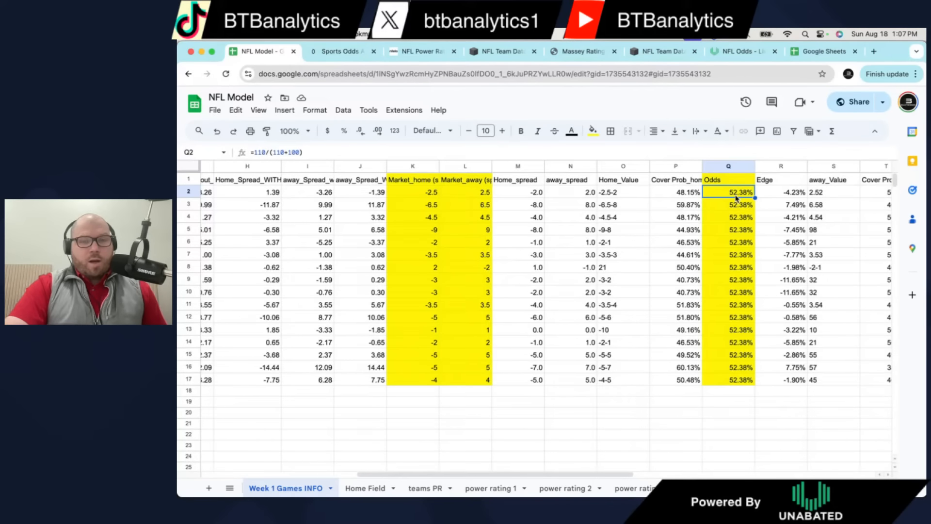
click(262, 152)
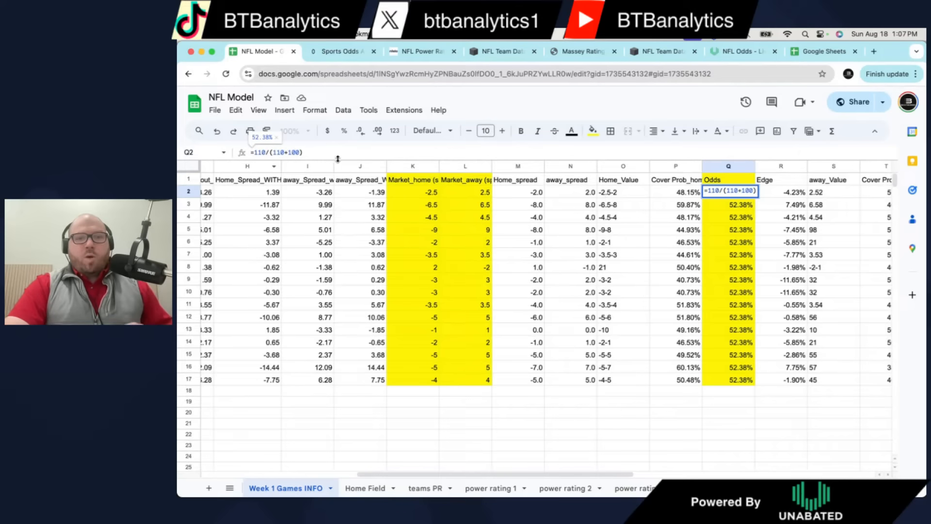
click(261, 153)
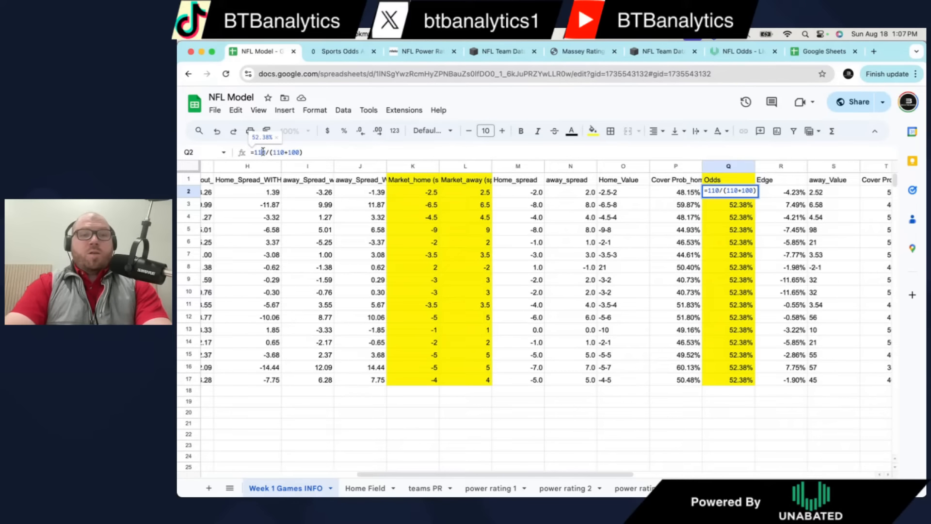
key(BackSpace)
text(0)
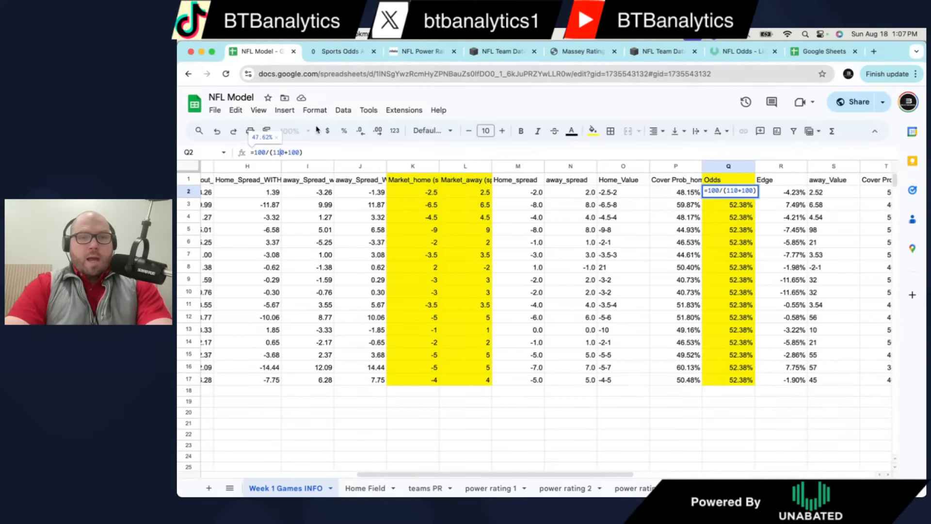
key(BackSpace)
text(0)
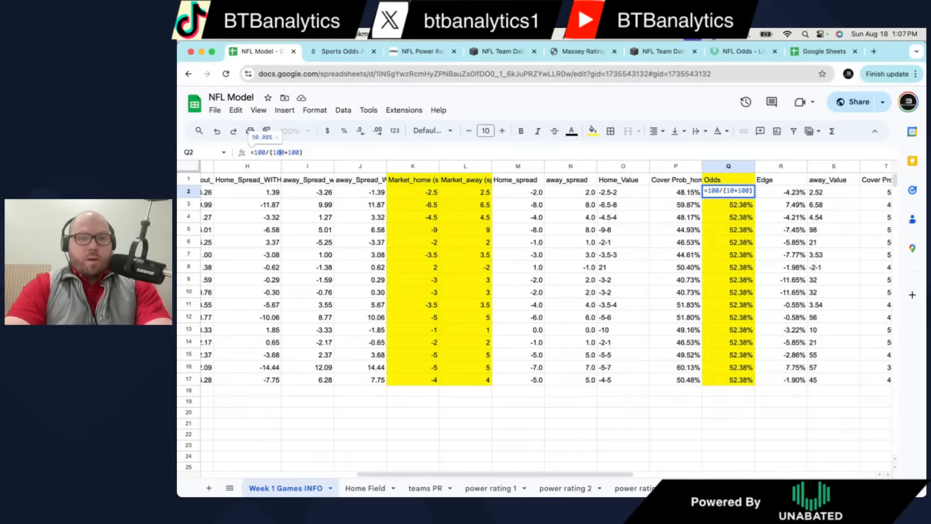
key(Return)
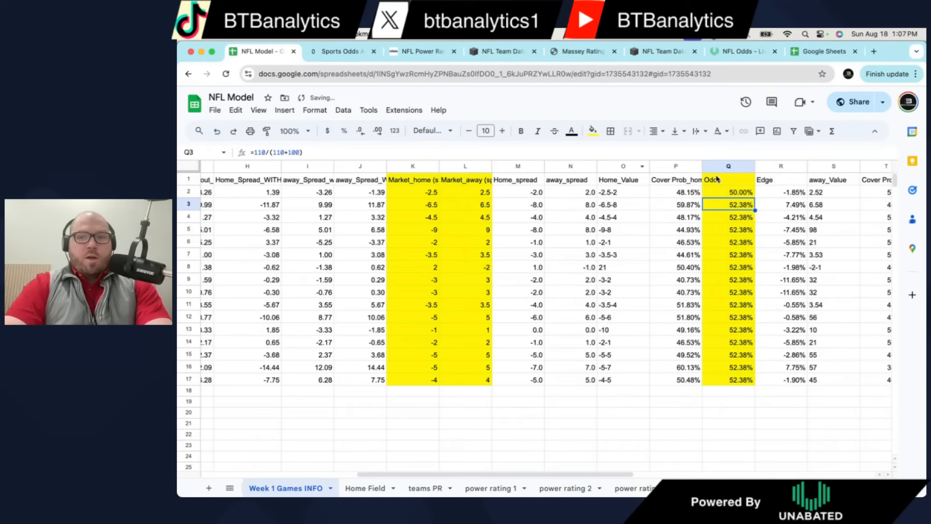
- Highlight the odds in Q2:Q17 and the cover probability in P2, and undo the formula change in Q2
click(731, 197)
drag(733, 195, 734, 387)
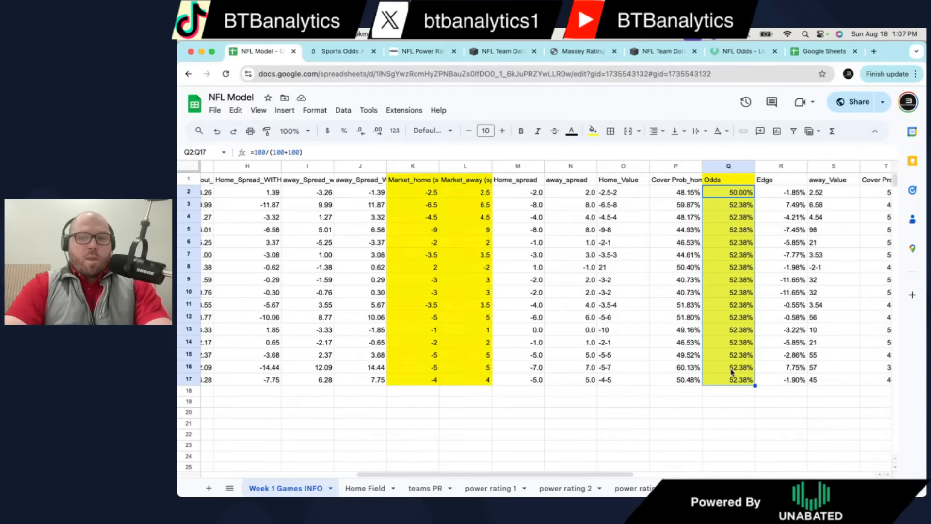
drag(731, 378, 729, 198)
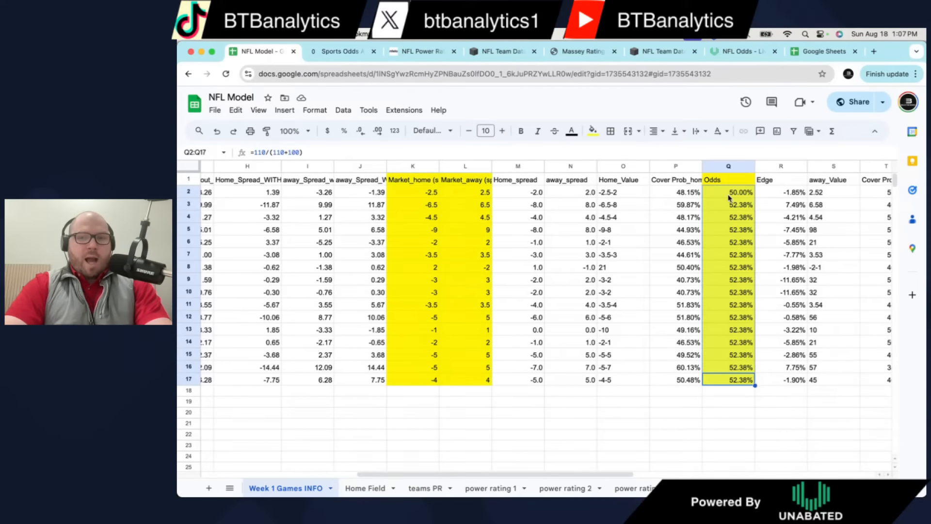
click(674, 193)
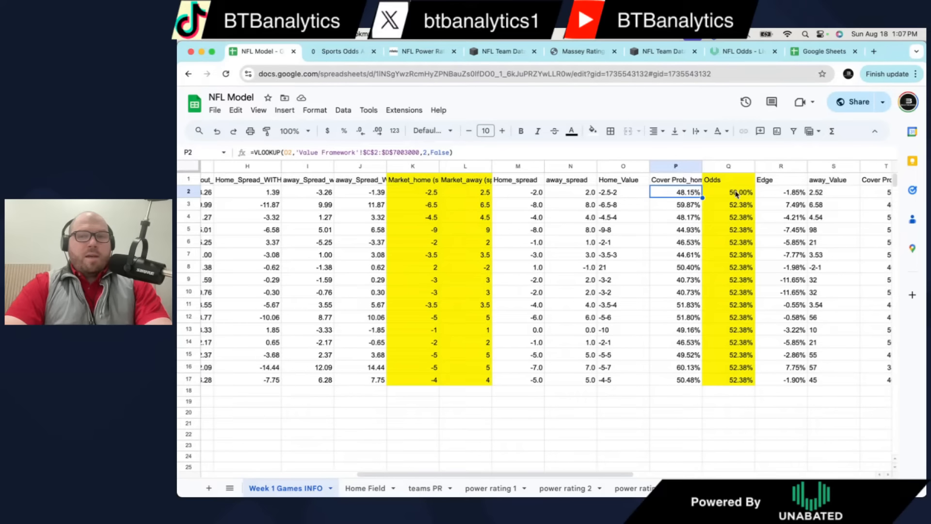
key(super+z)
- Highlight the Odds column Q and compare row 8's cover probability, odds and edge by selecting P8:R8
click(728, 167)
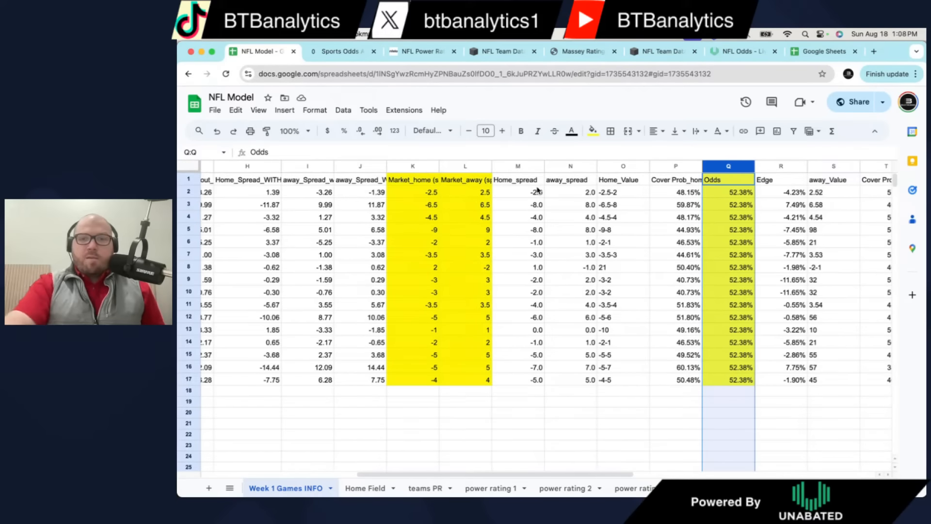
click(681, 271)
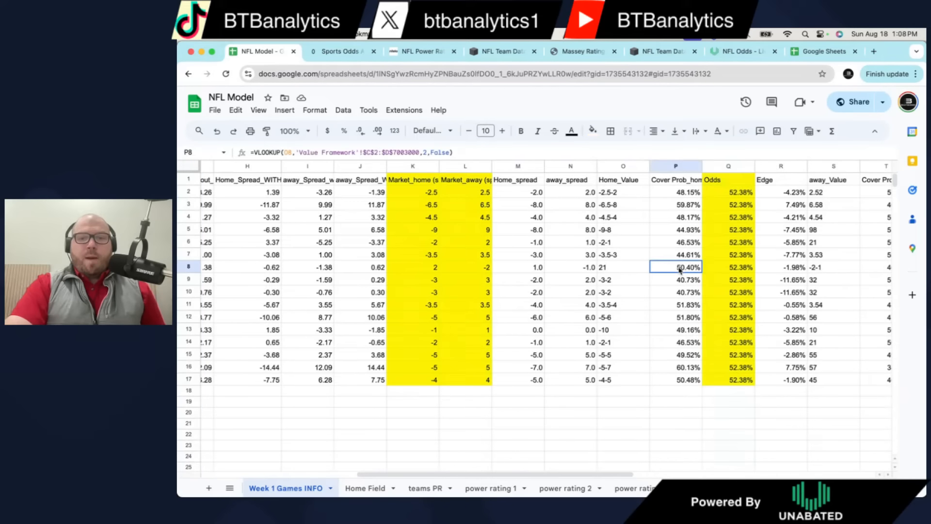
click(736, 271)
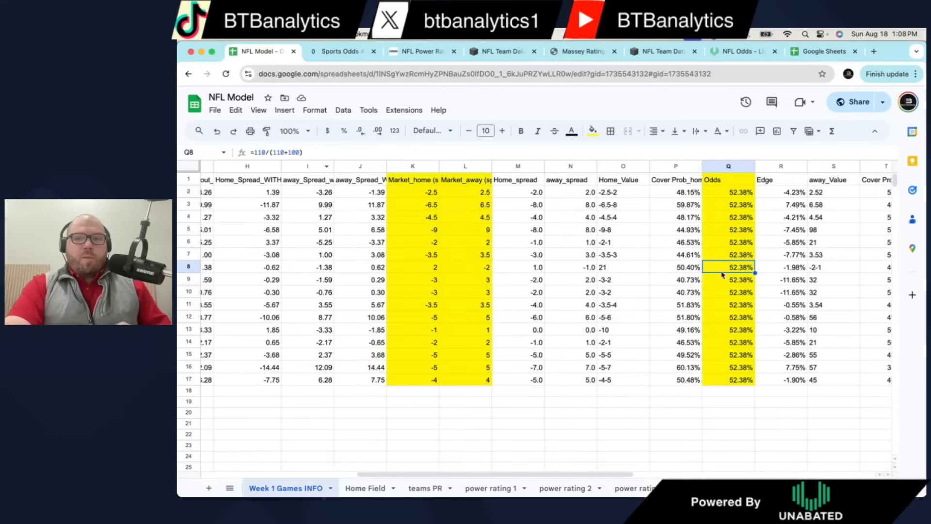
drag(795, 271, 749, 270)
shift+click(696, 272)
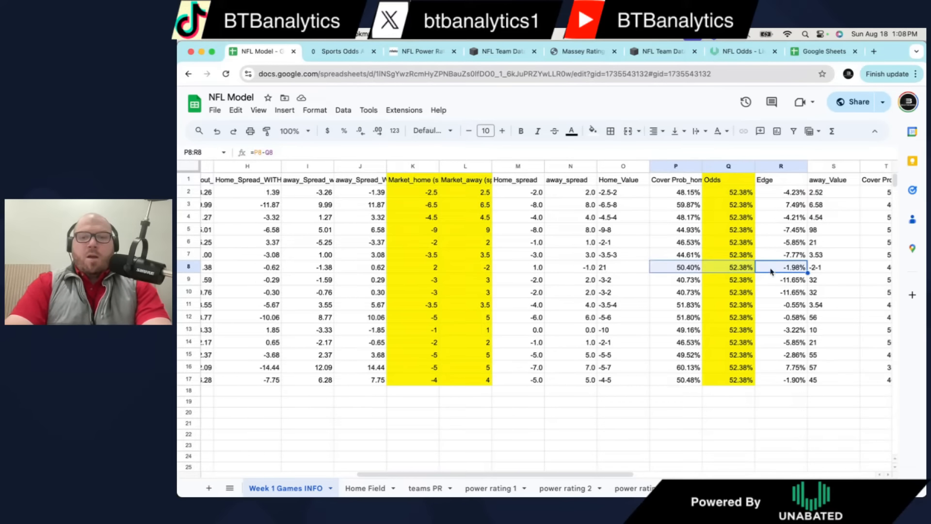
- Change the odds formula in Q8 to =100/(100+100)
click(733, 270)
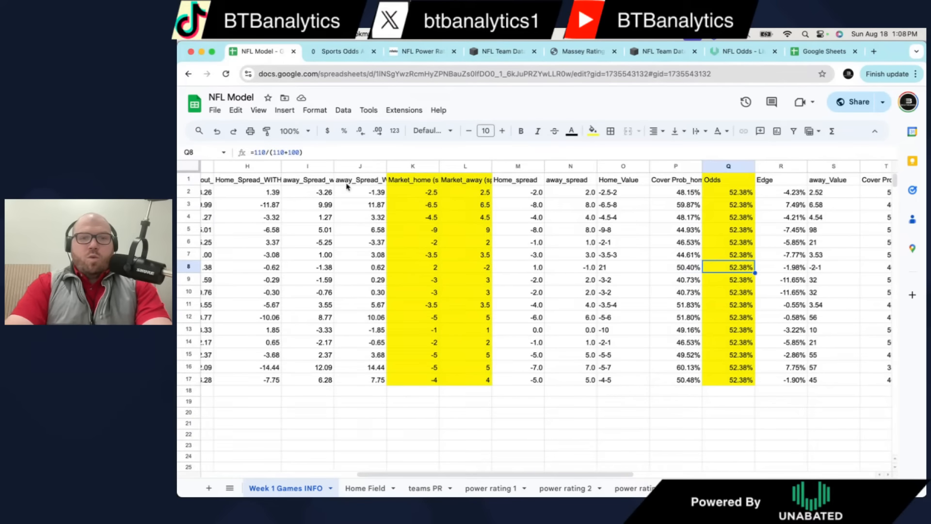
click(262, 152)
key(BackSpace)
text(0)
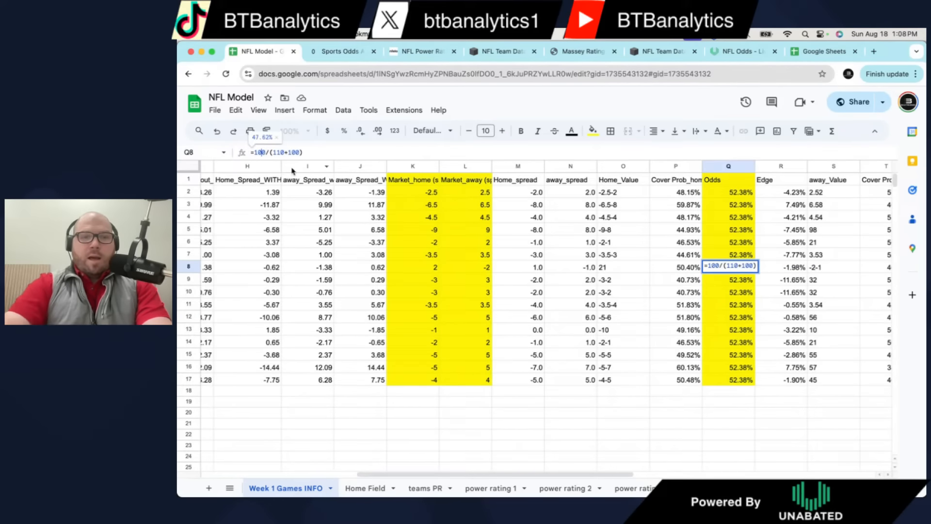
key(BackSpace)
text(0)
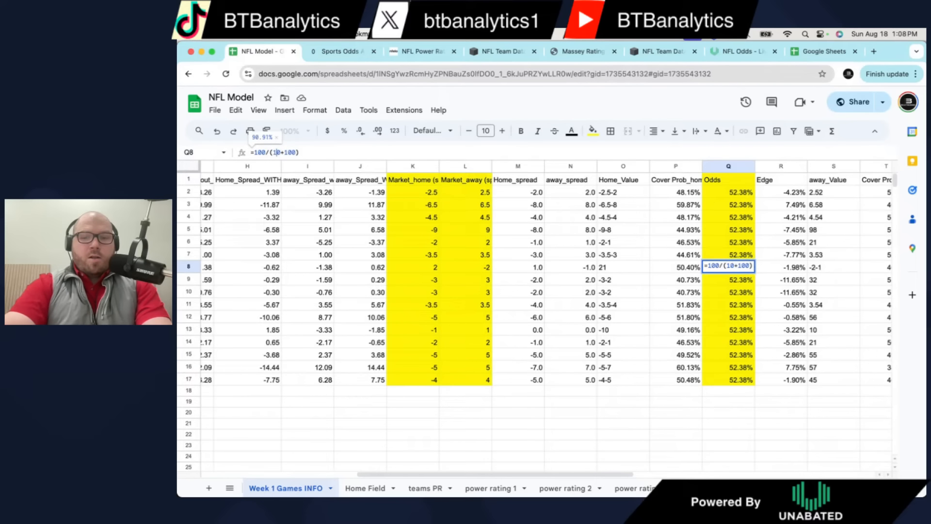
key(Return)
- Highlight P8:R8 to check row 8's edge, and undo the formula change in Q8
drag(678, 263, 795, 269)
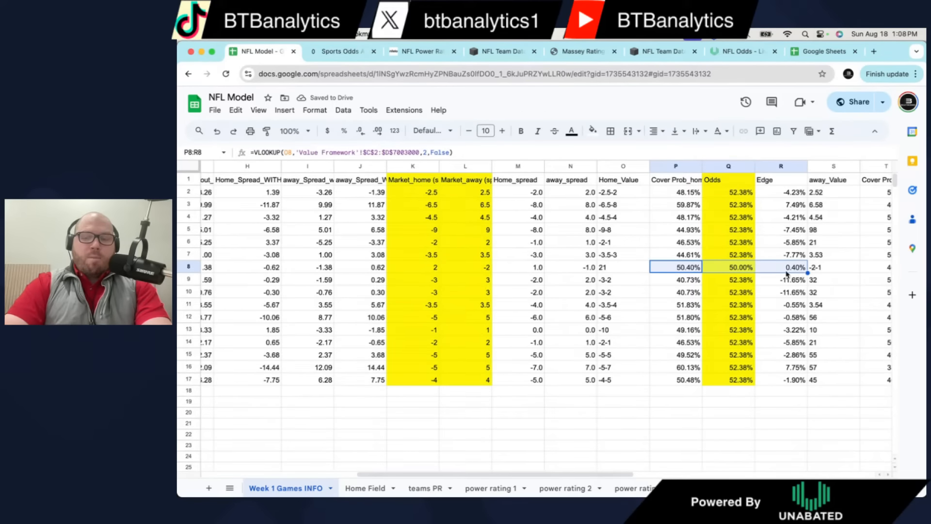
click(731, 272)
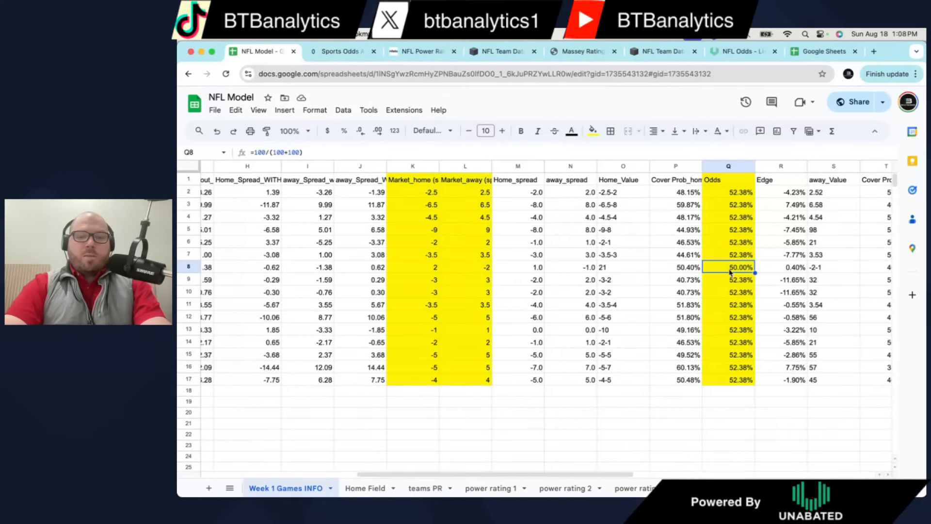
key(super+z)
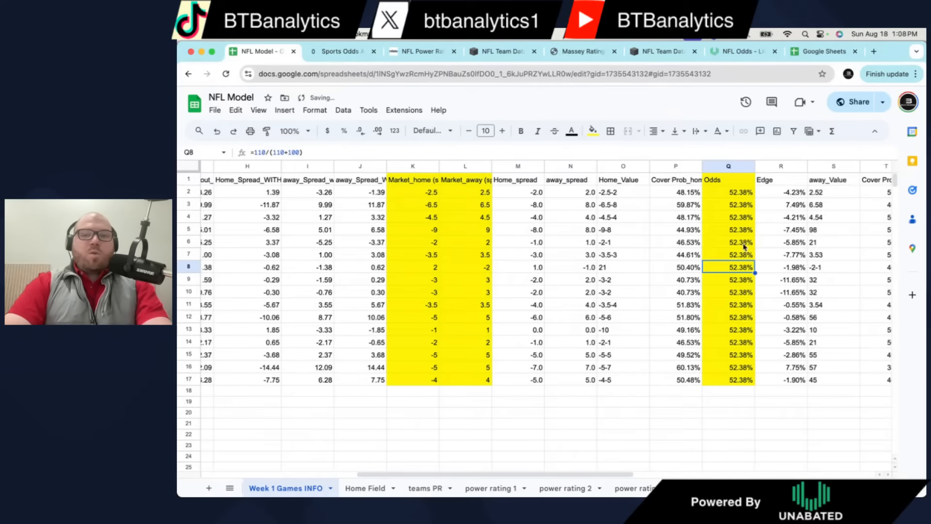
- Highlight the home Odds column Q again to review the implied probabilities for all games
click(733, 167)
scroll(741, 306, left, 1)
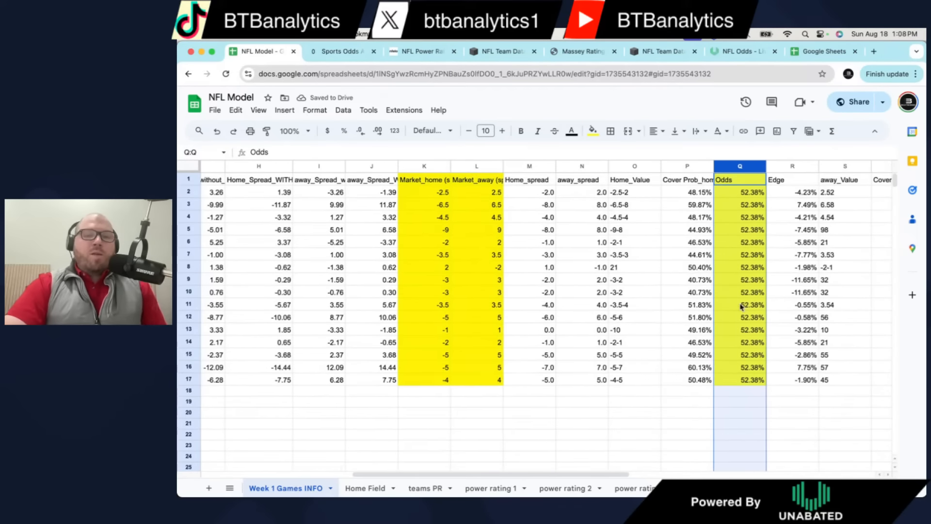
scroll(752, 250, right, 2)
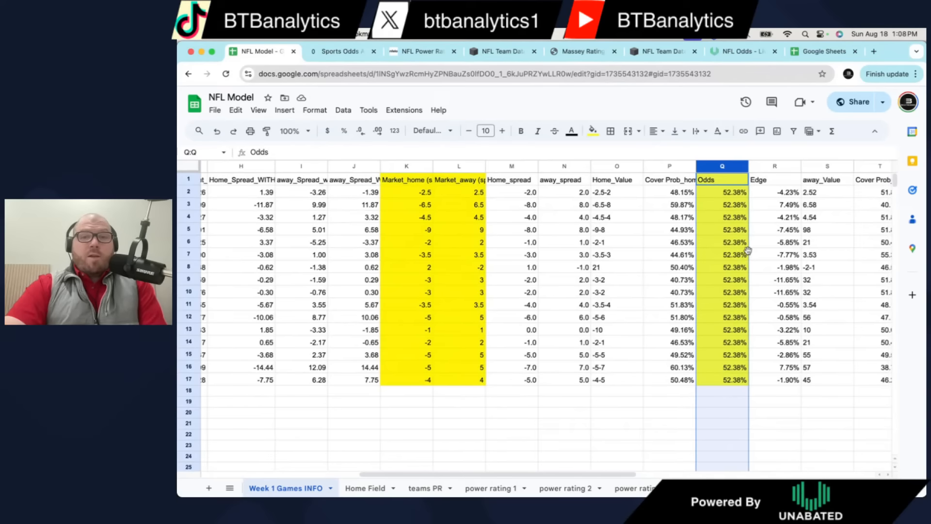
scroll(782, 243, right, 2)
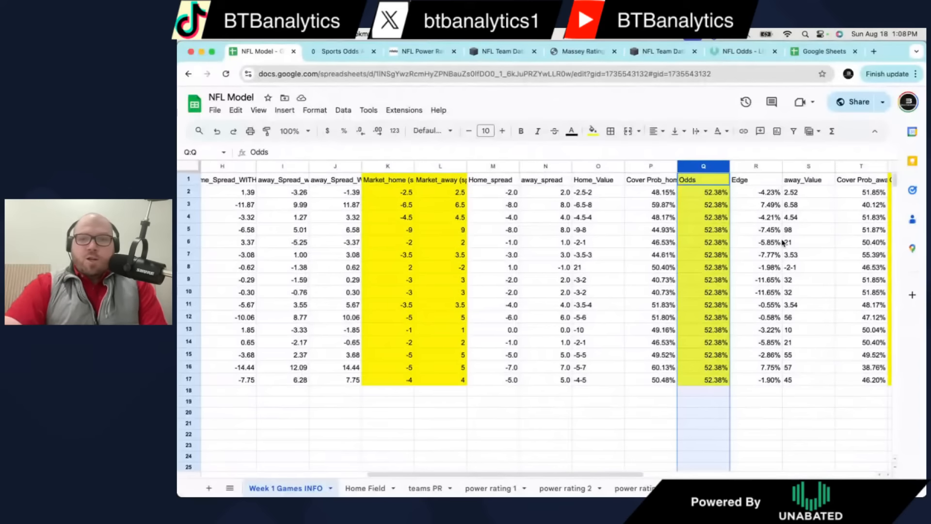
- Highlight the away-side columns S:V, the home Edge column R and the unlabelled away edge column V in turn
scroll(783, 243, right, 10)
scroll(661, 188, right, 8)
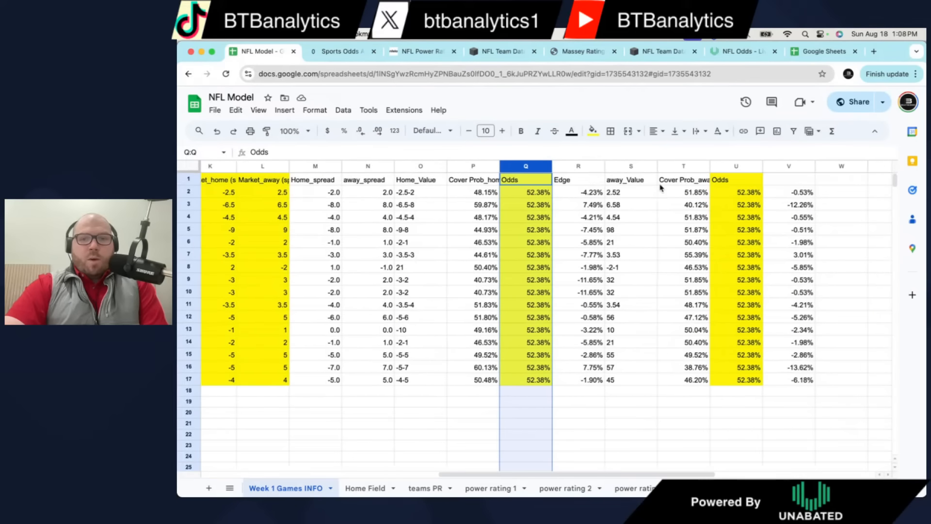
drag(606, 166, 796, 173)
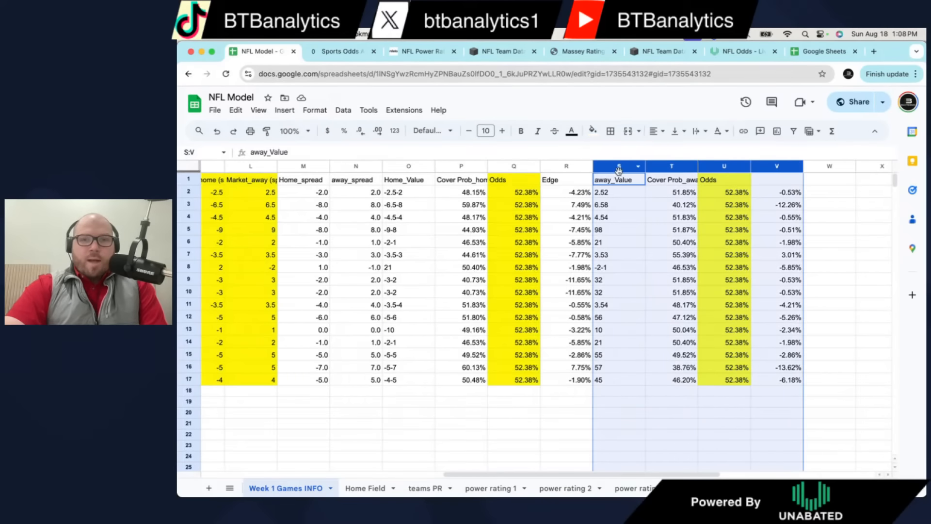
click(569, 167)
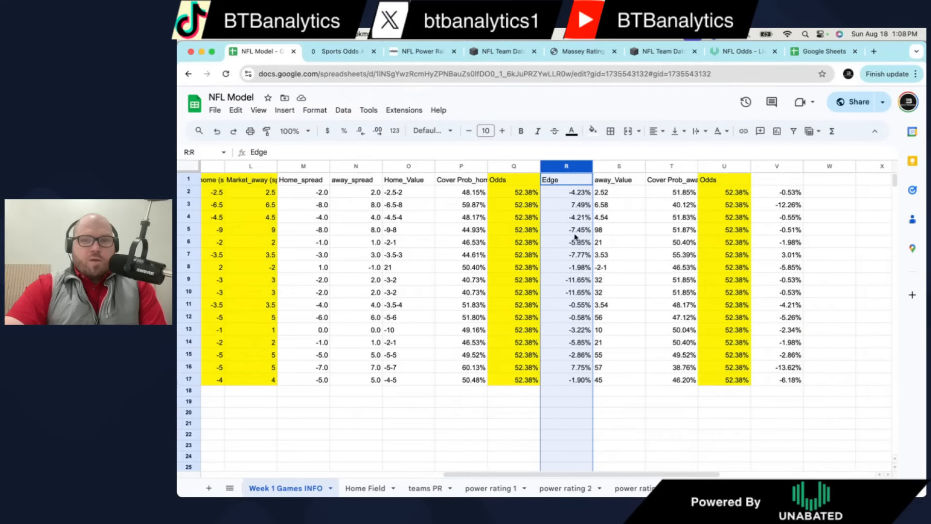
click(781, 166)
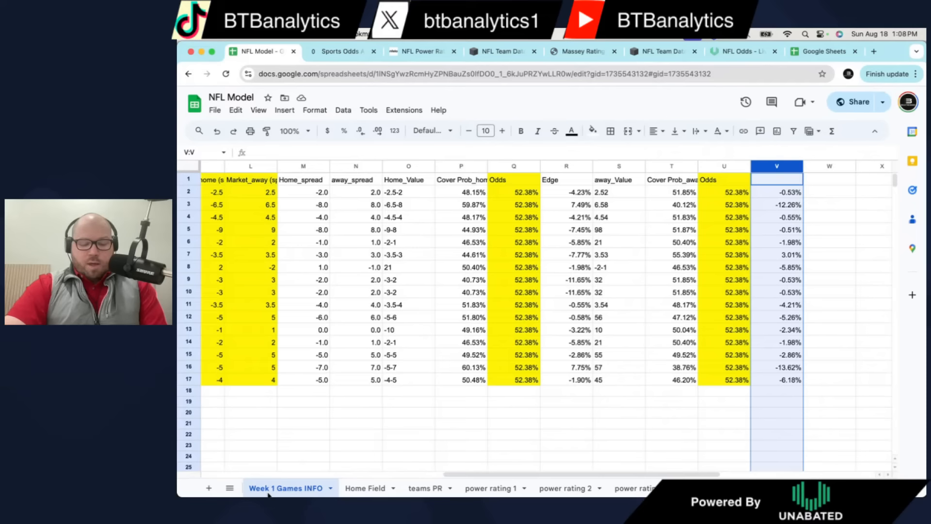
- Open the Week 1 Value sheet and bring its first columns into view, highlighting the season column A
scroll(268, 492, left, 2)
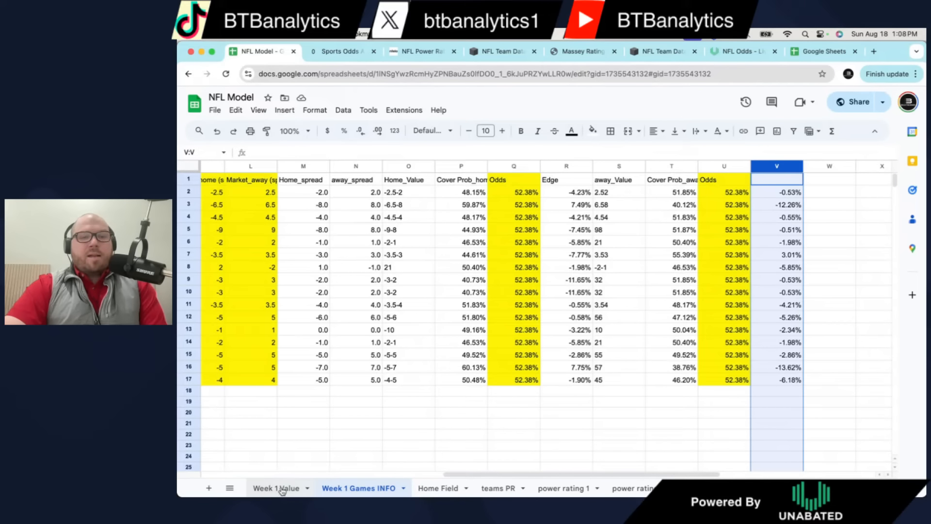
click(281, 489)
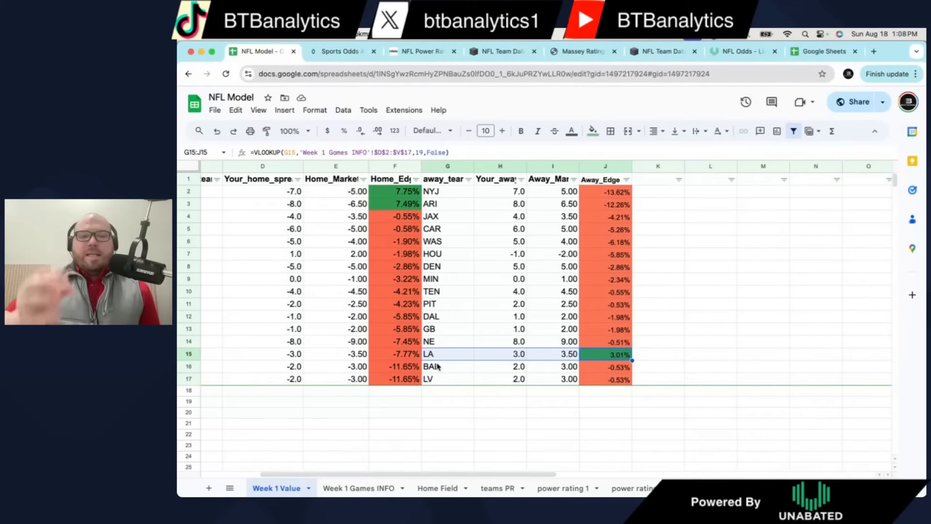
scroll(448, 347, left, 5)
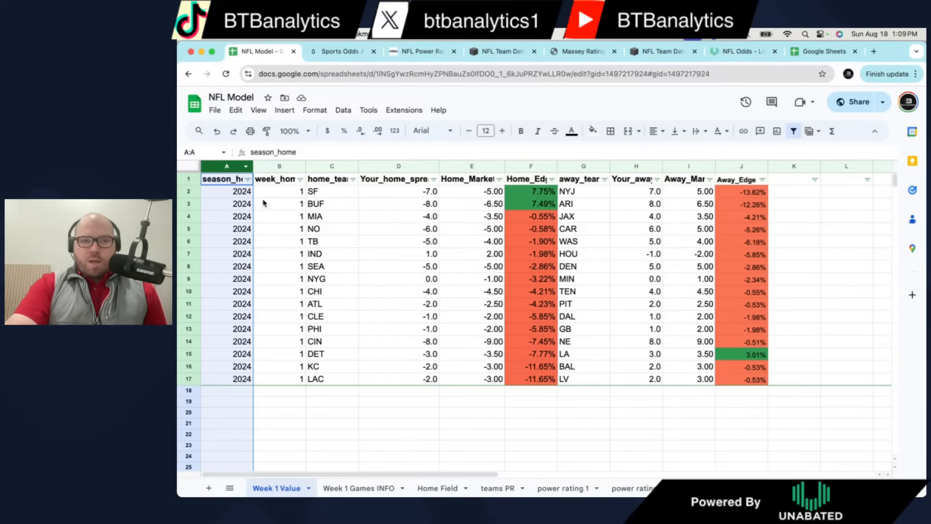
- Highlight the week and home-side columns B:F in turn, covering home team, your spread, market spread and Home_Edge
click(284, 167)
click(330, 167)
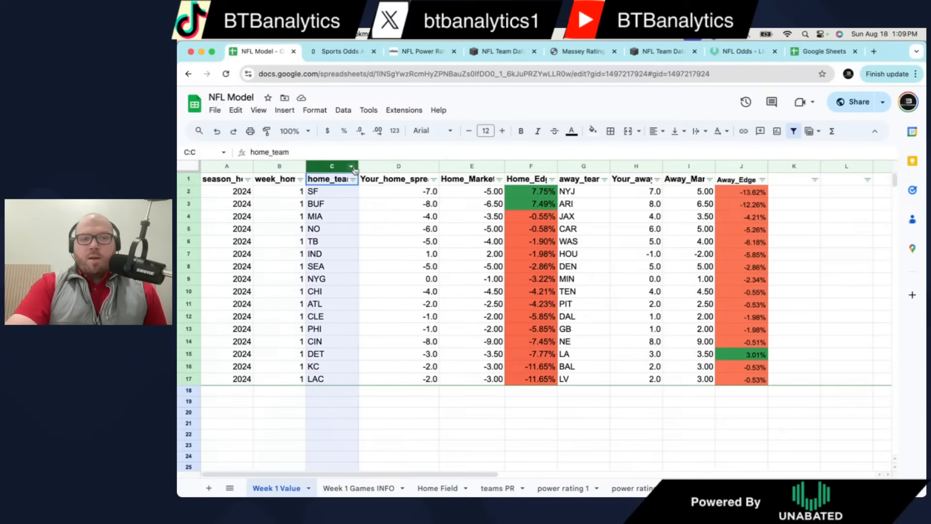
shift+click(363, 167)
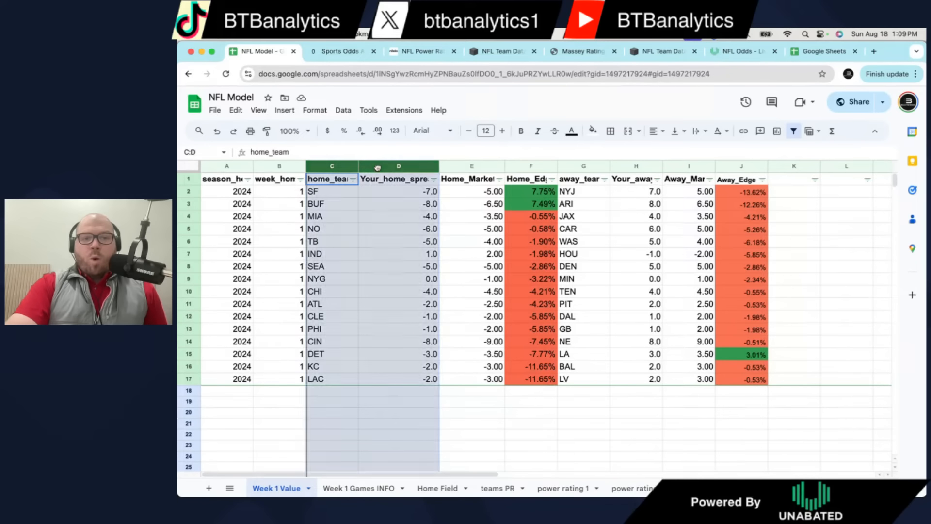
click(401, 243)
click(401, 167)
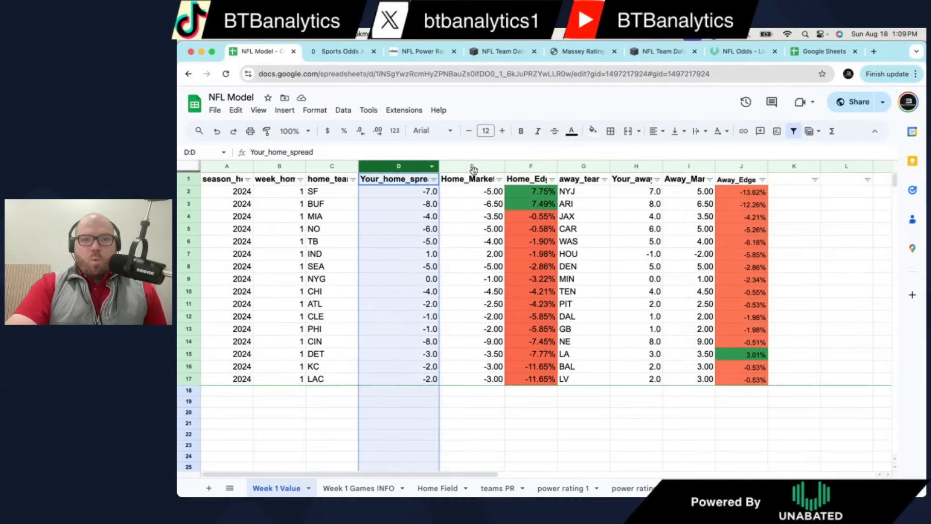
click(473, 167)
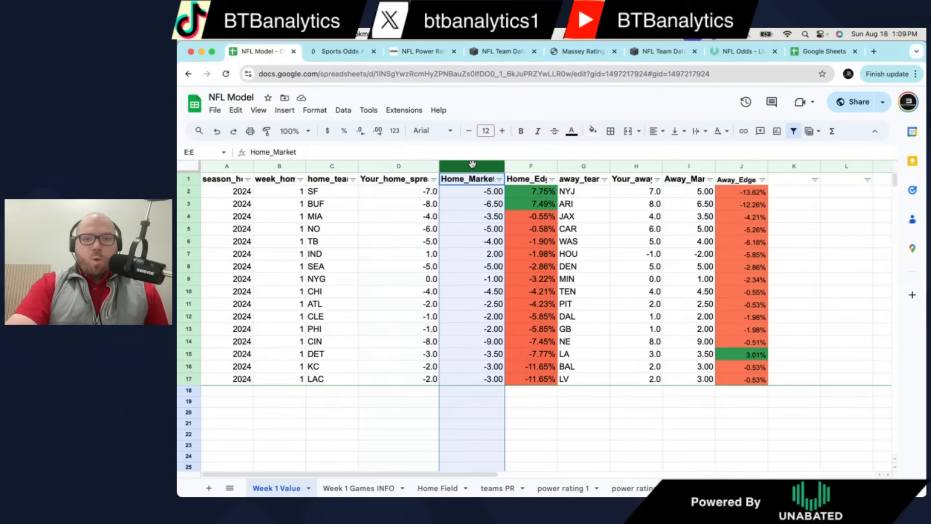
click(532, 167)
- Highlight the away-side columns G:J in turn, from away team through your spread and market to Away_Edge
click(586, 165)
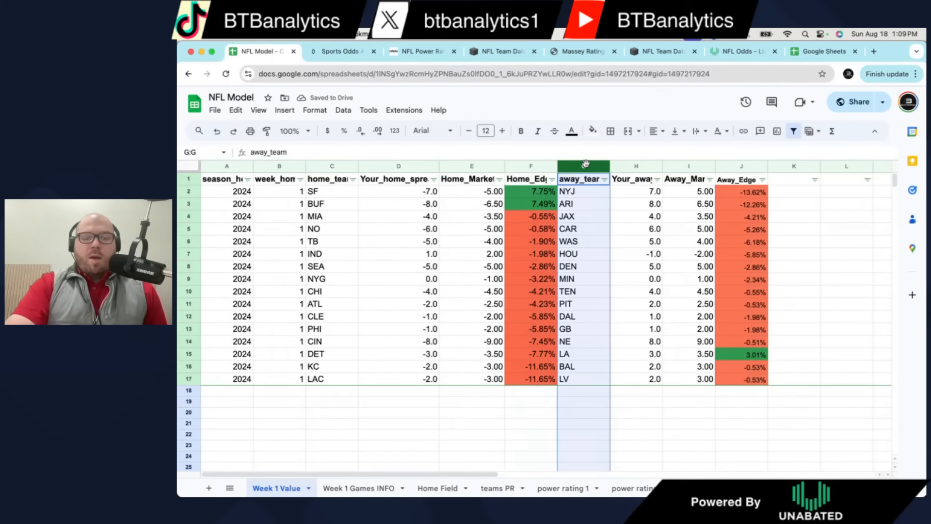
click(641, 166)
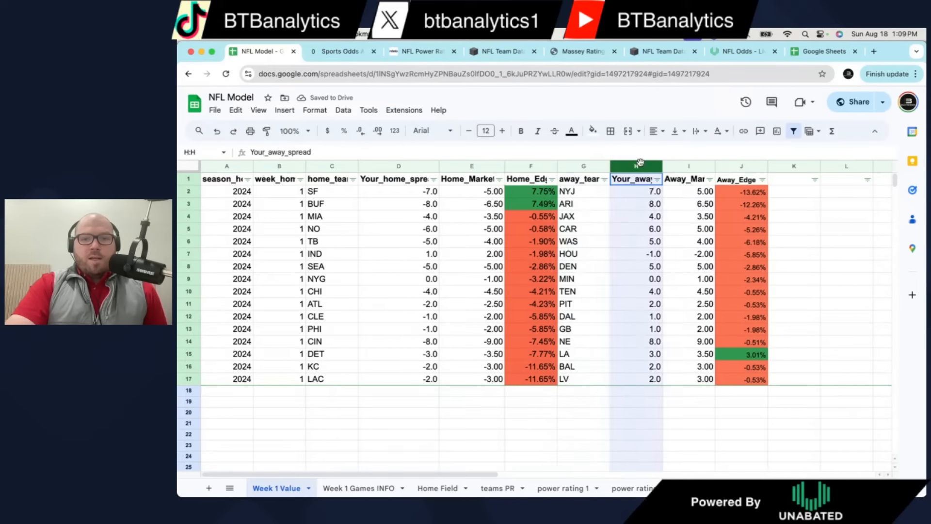
click(685, 167)
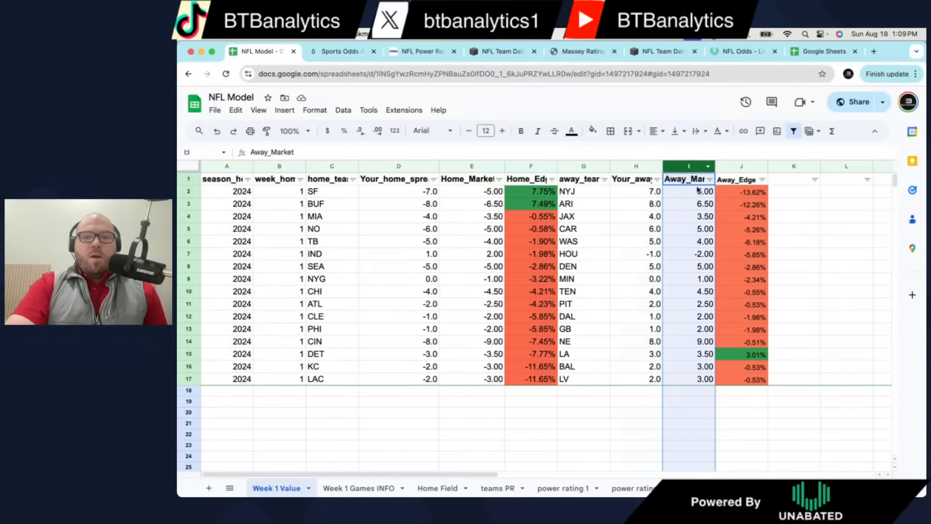
click(745, 167)
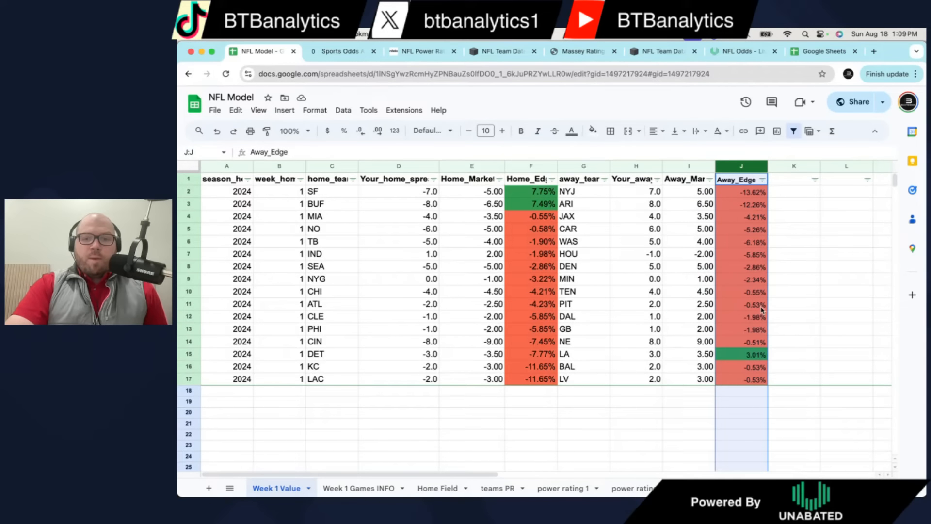
click(788, 306)
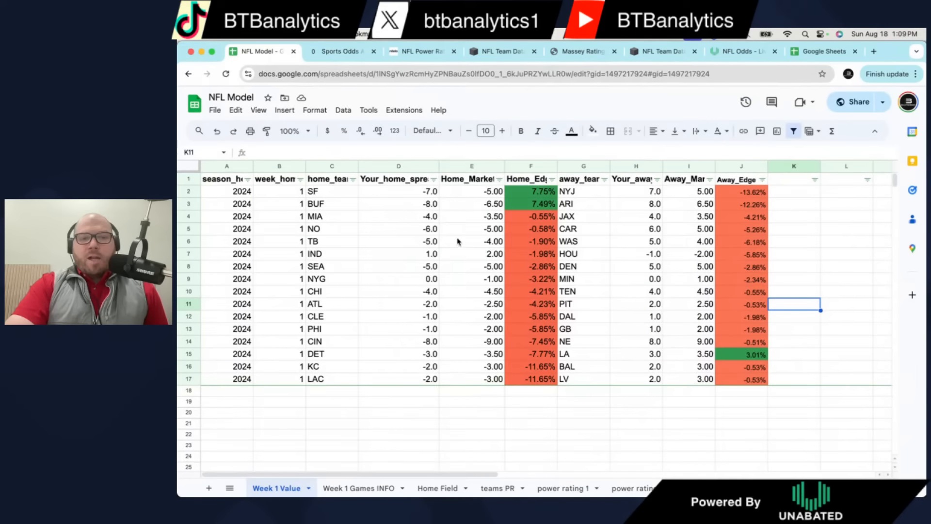
- Highlight D2:F2 and its cells to compare SF's model spread with the market and check its home edge
drag(416, 193, 533, 195)
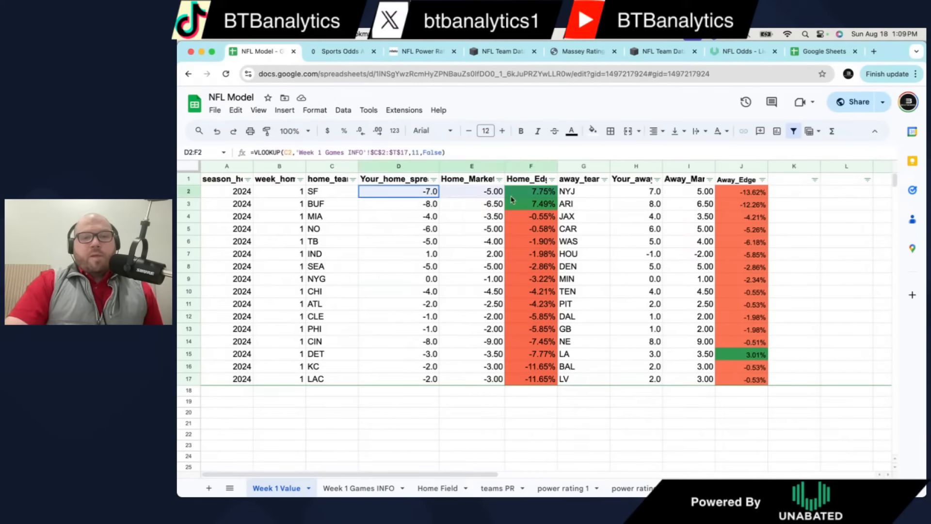
click(417, 196)
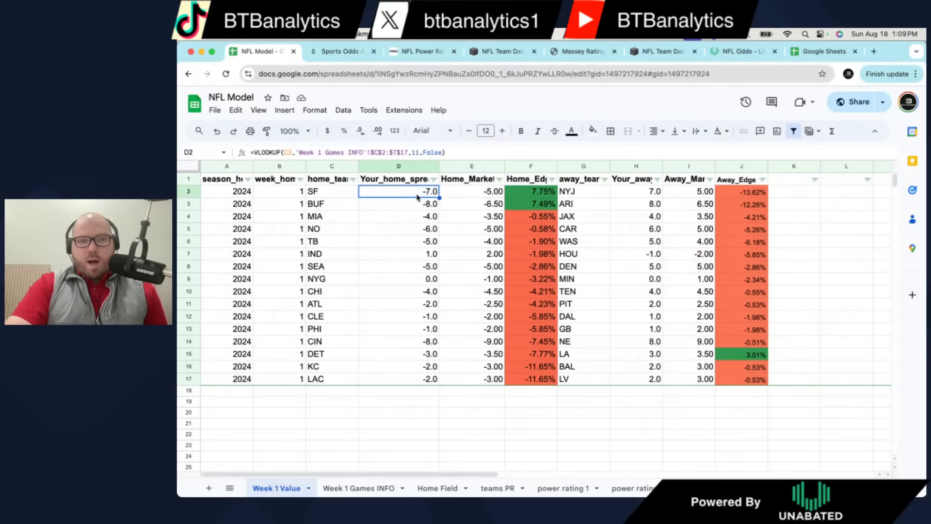
click(503, 192)
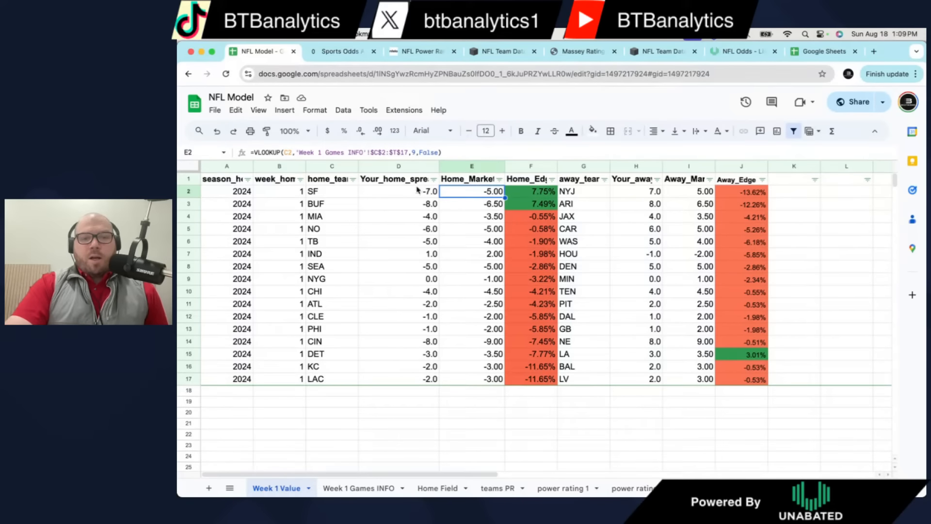
drag(418, 192, 479, 195)
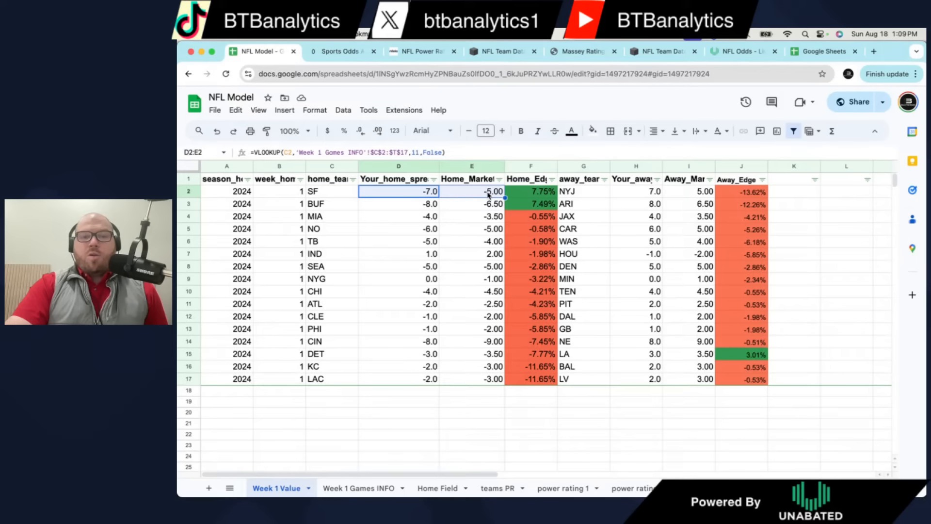
click(544, 193)
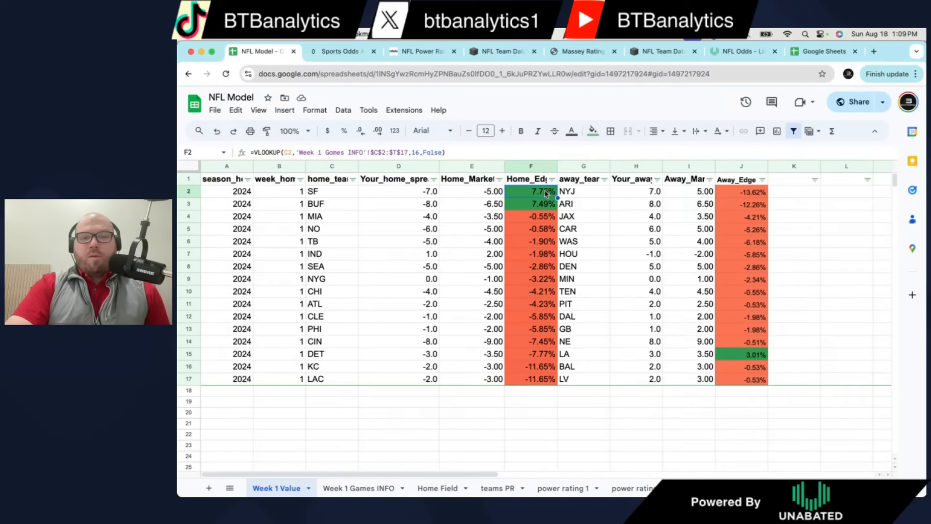
- Highlight BUF's row from C3 to F3 to compare its model spread, market spread and home edge
drag(332, 203, 431, 205)
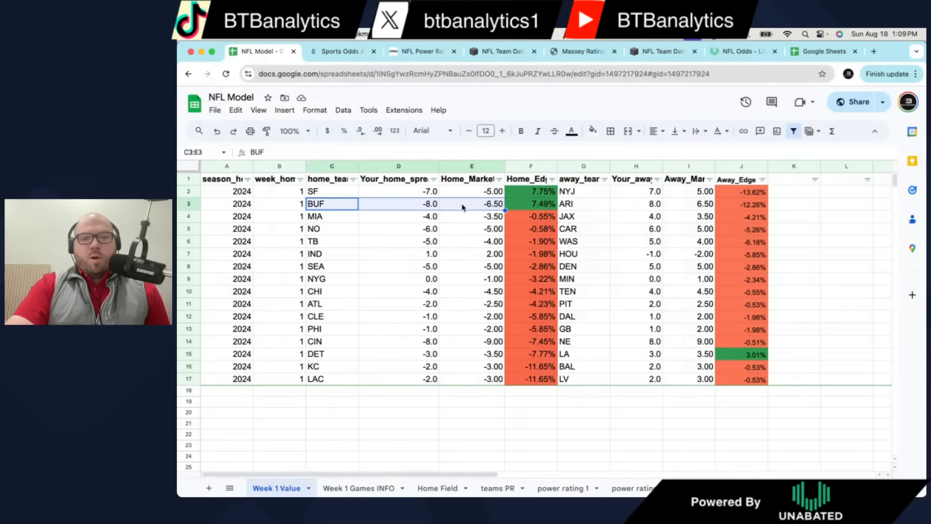
click(373, 209)
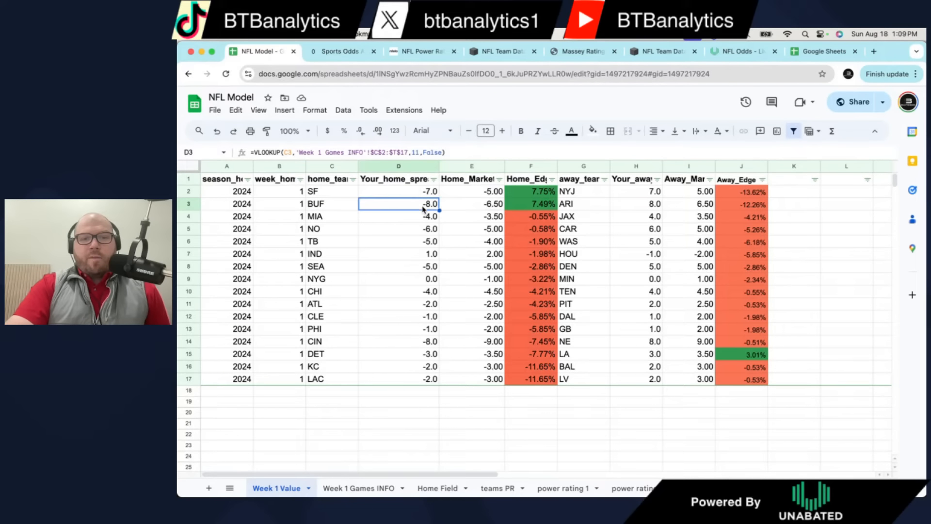
key(shift+Right)
key(shift+Right)
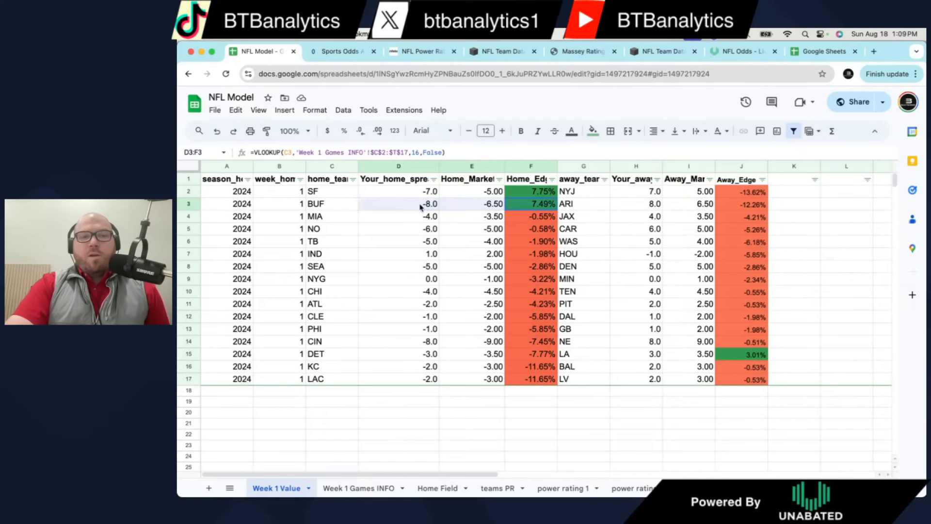
- Inspect LA's away entry in row 15, cell by cell from G15 to J15, for its spread, market and edge
click(589, 355)
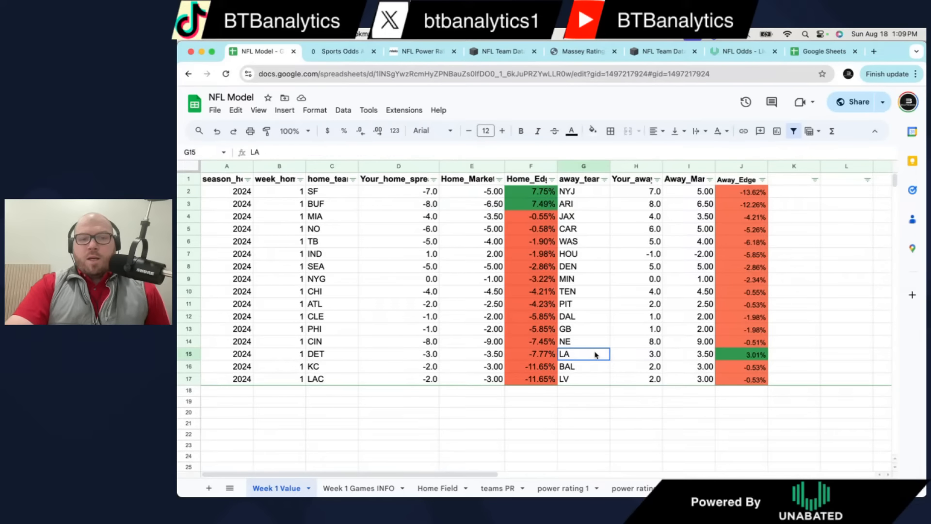
click(655, 355)
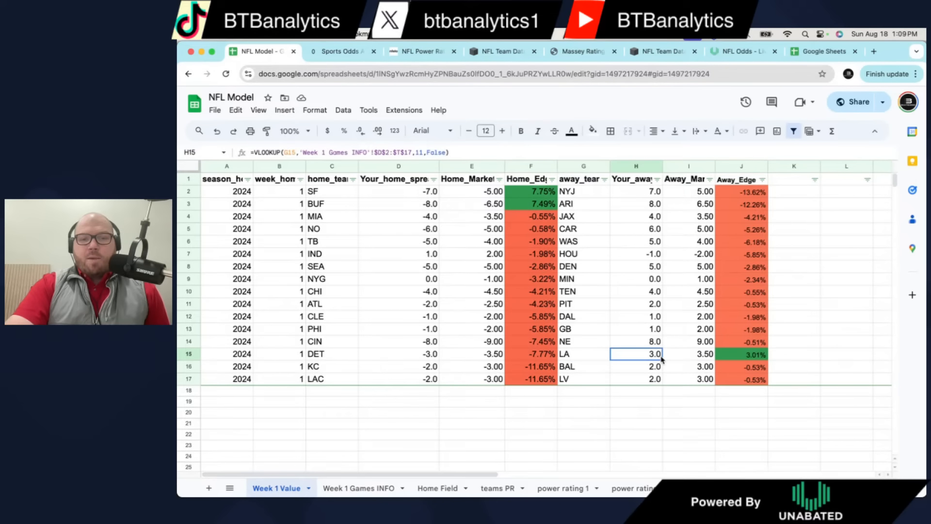
click(709, 361)
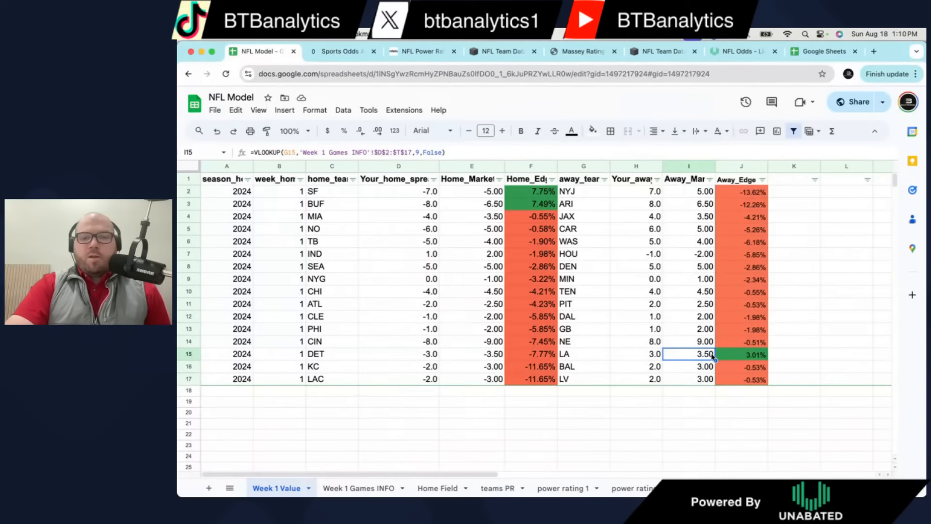
click(747, 359)
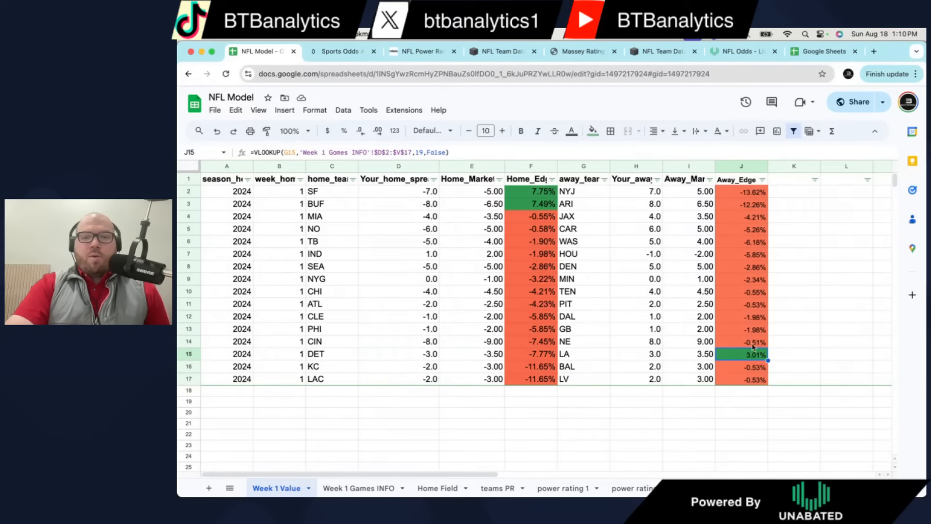
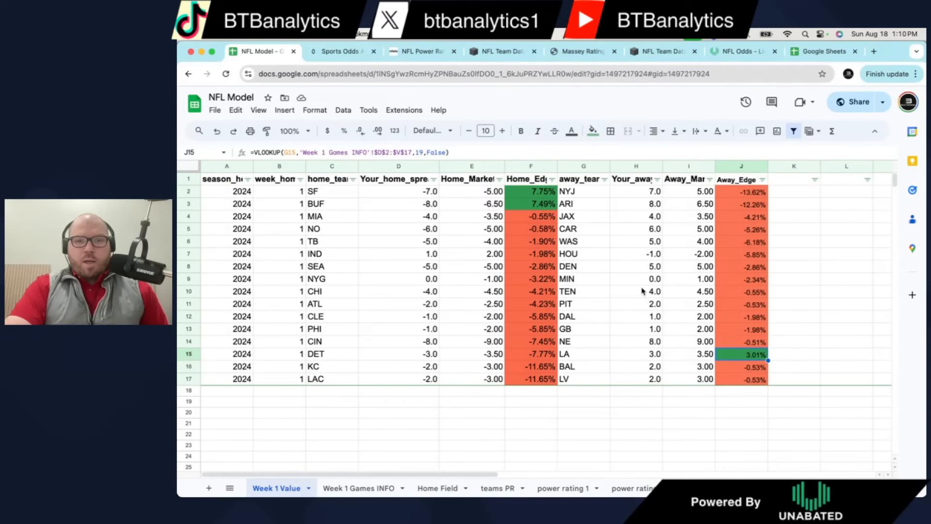
- Sort the Week 1 Value table by home_team from A to Z, and inspect the ATL–PIT game's spread, market and edge cells
click(353, 180)
click(314, 196)
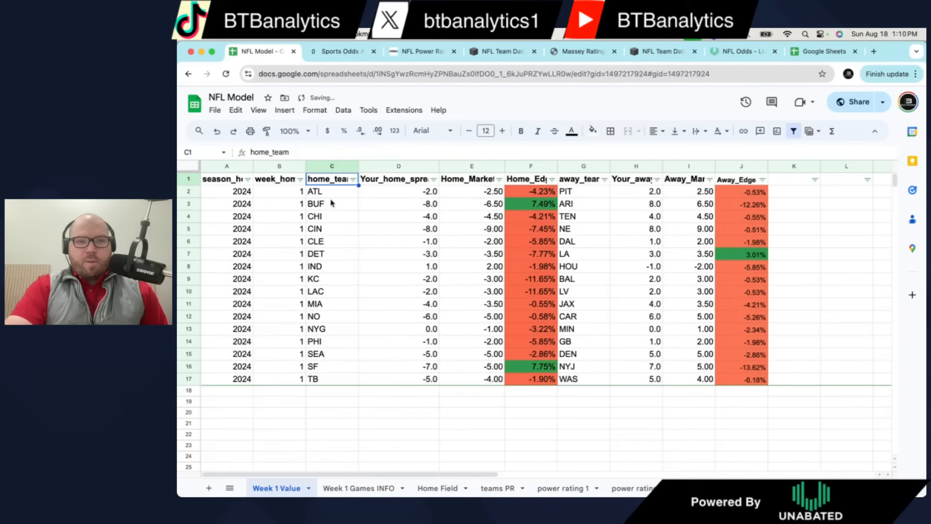
click(595, 197)
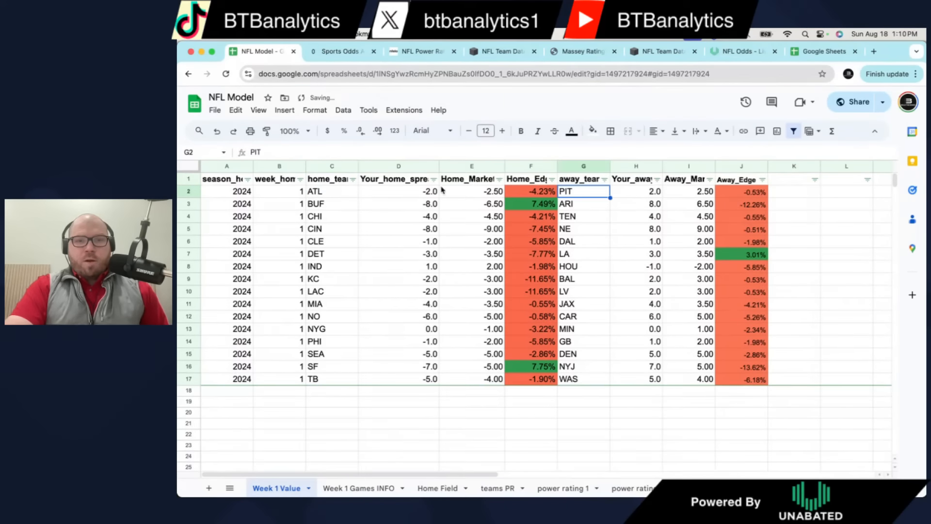
click(428, 193)
click(700, 192)
click(466, 196)
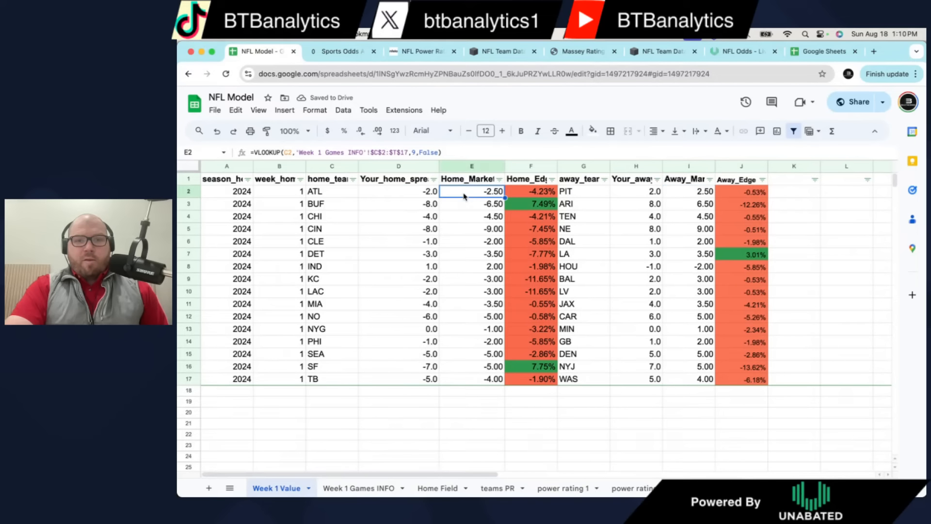
click(753, 191)
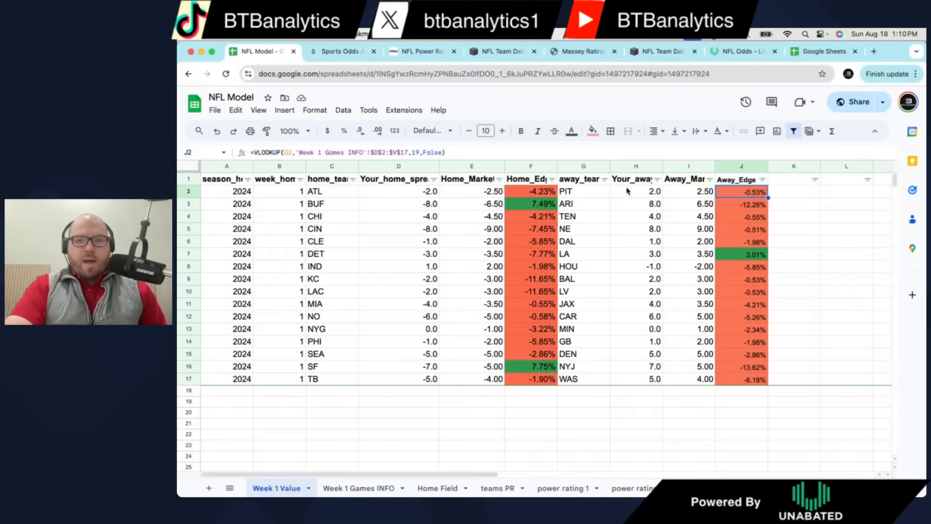
- Open the Week 1 Games INFO sheet and highlight row 2 across to its cover probability, Odds and edge columns
click(337, 487)
scroll(410, 323, left, 3)
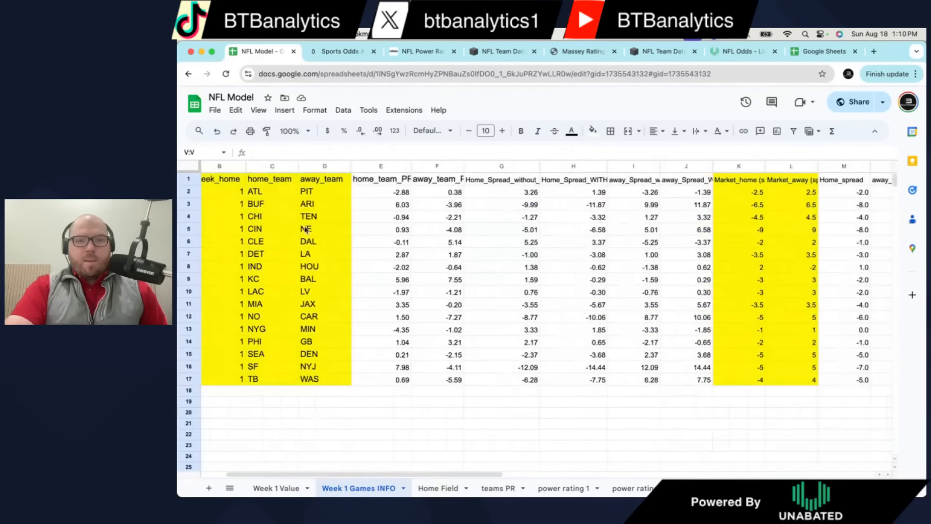
click(188, 190)
scroll(431, 244, right, 6)
scroll(431, 245, right, 8)
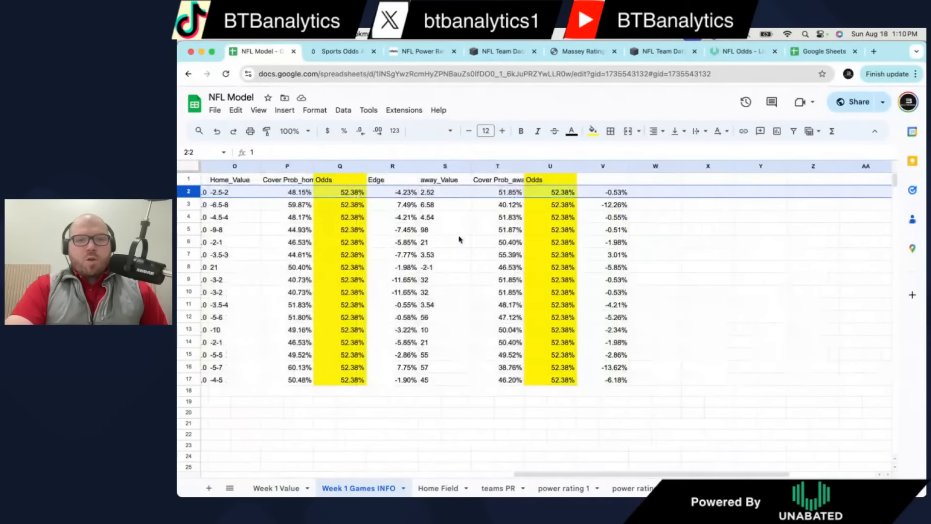
scroll(460, 238, left, 1)
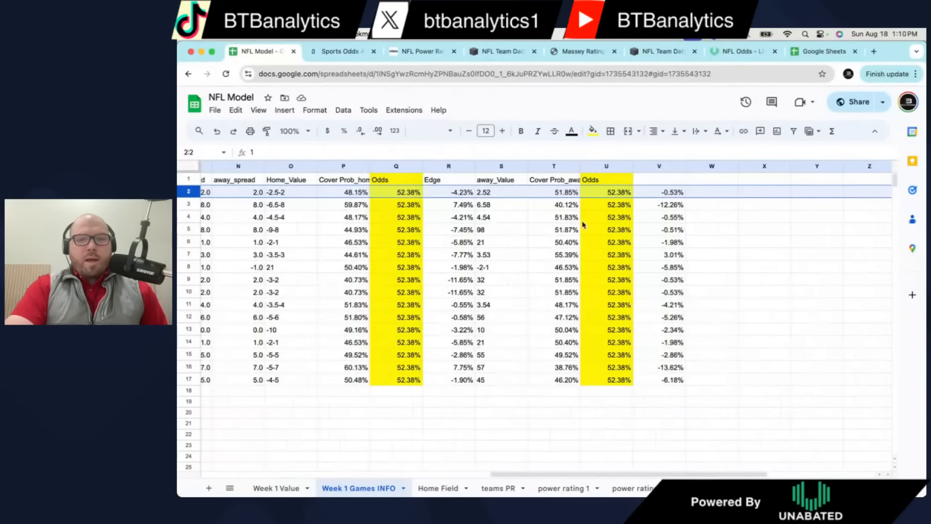
- Change the away Odds formula in U2 to =100/(100+100), and compare U2:V2 with the away cover probability in T2
click(610, 196)
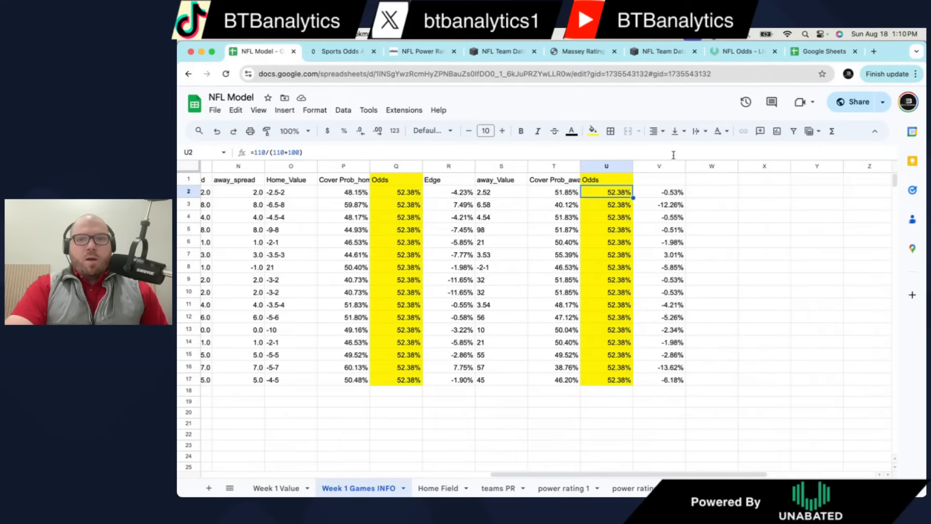
click(259, 153)
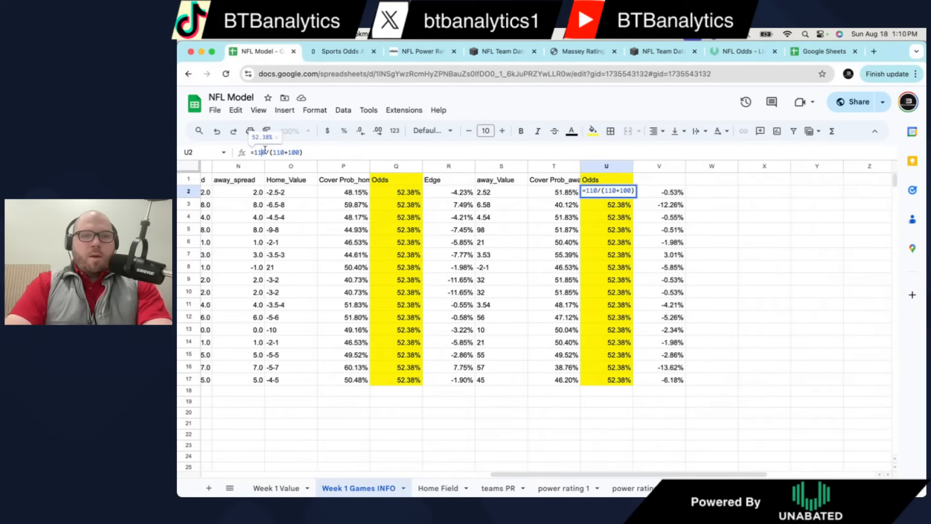
key(BackSpace)
text(0)
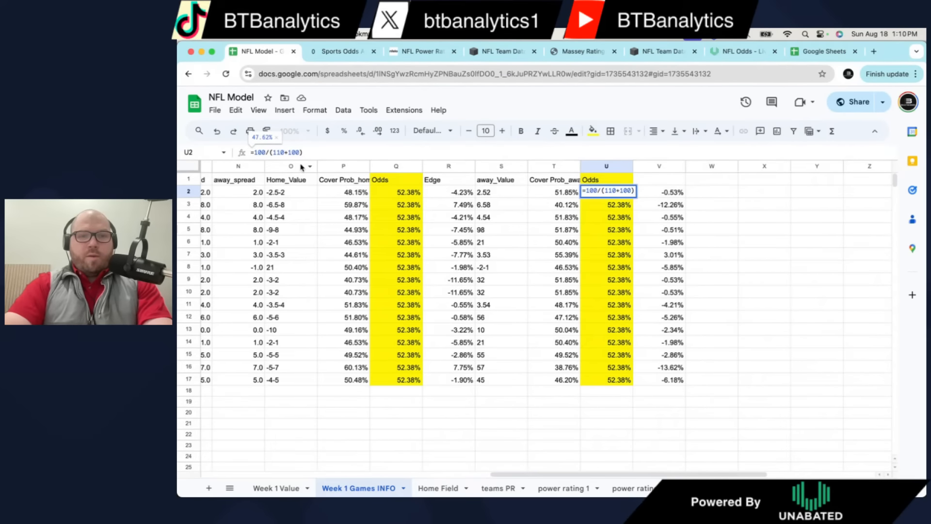
key(Return)
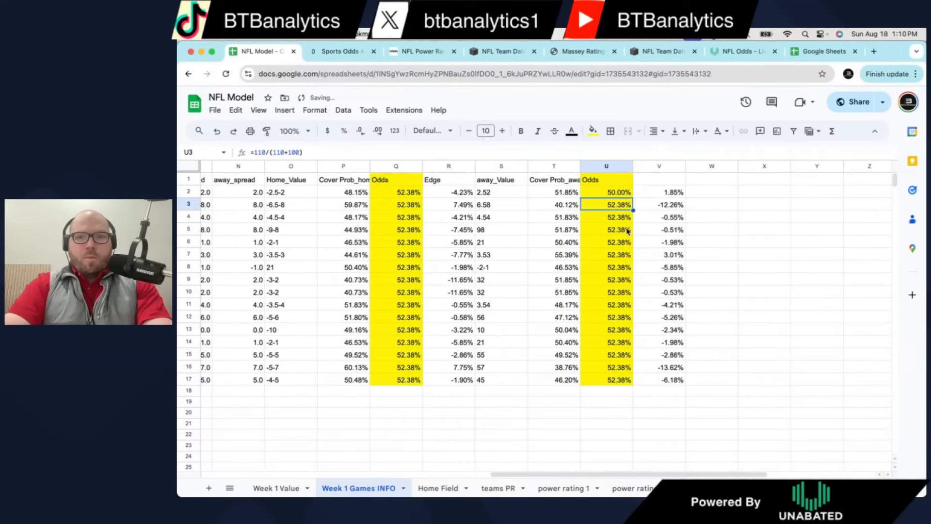
drag(673, 192, 623, 193)
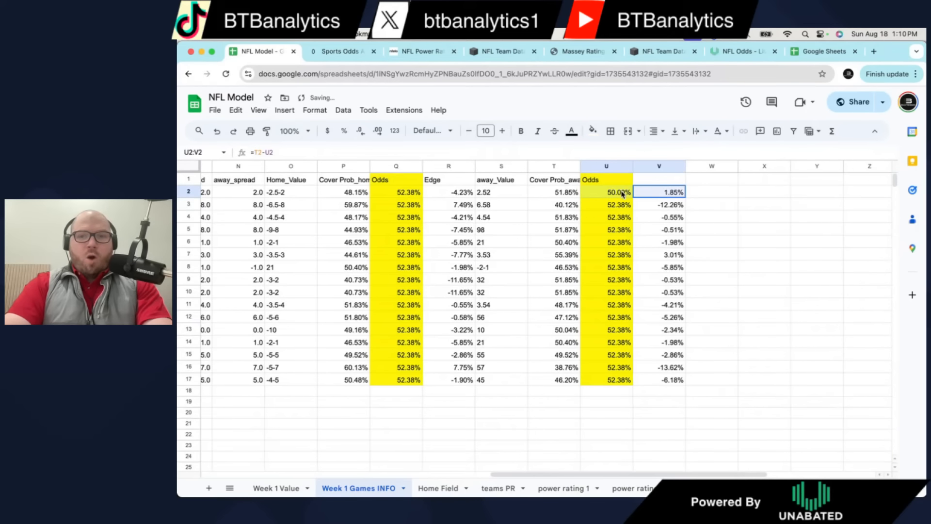
click(560, 196)
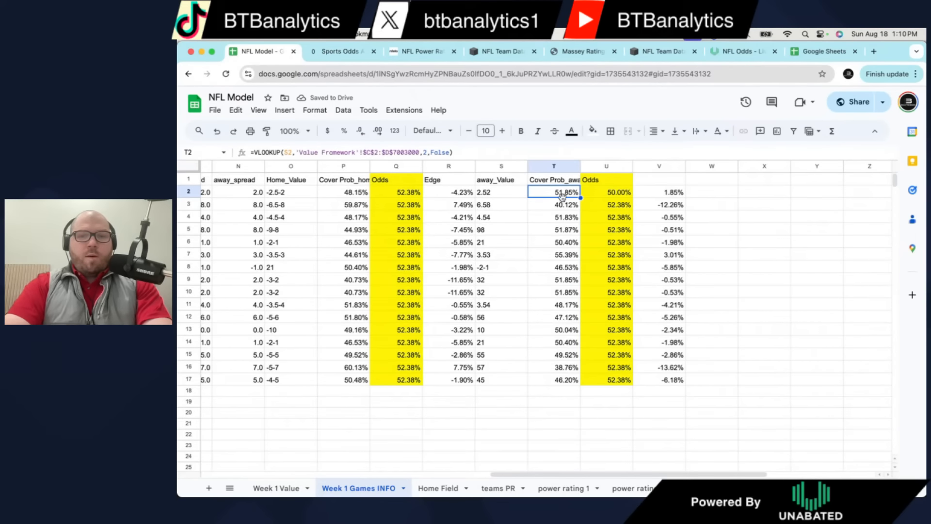
- Highlight the away Odds and edge in U2:V2, and highlight PIT's away entry G2:J2 on the Week 1 Value sheet
click(622, 197)
drag(576, 195, 606, 196)
click(616, 195)
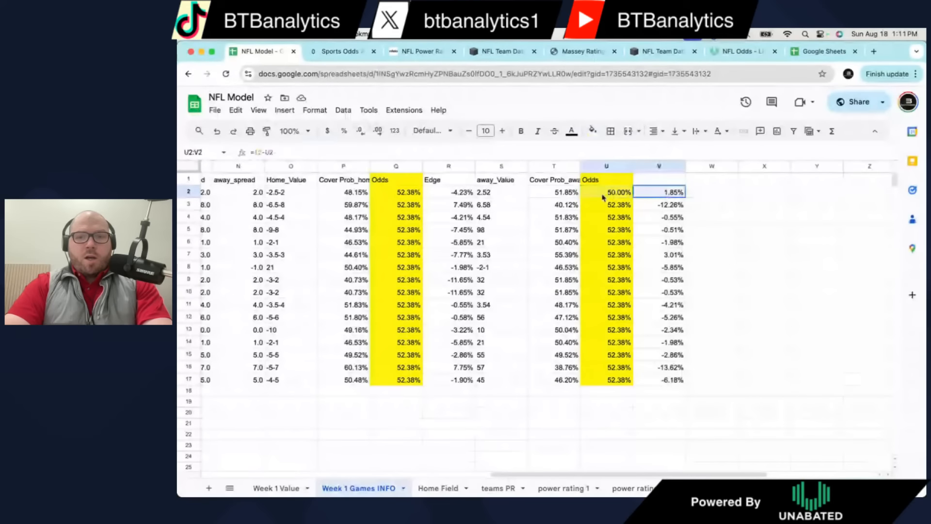
click(277, 489)
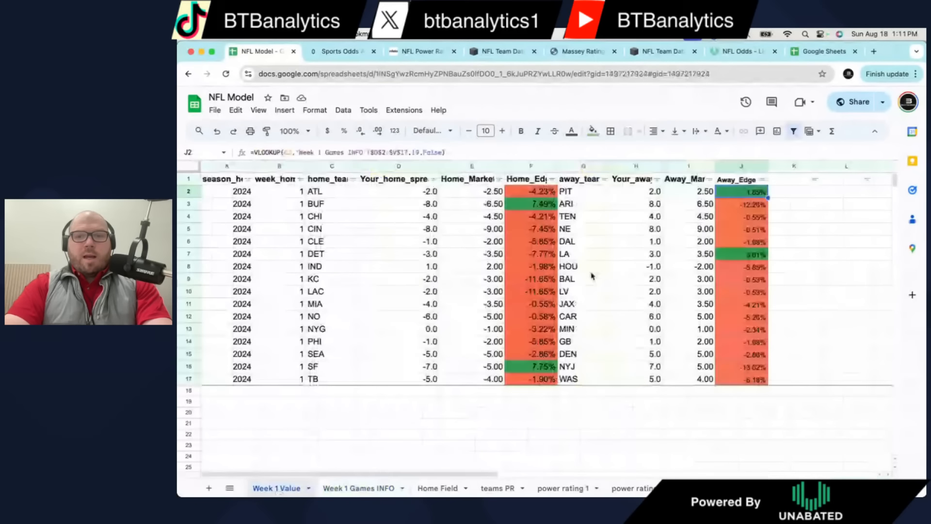
drag(742, 192, 582, 192)
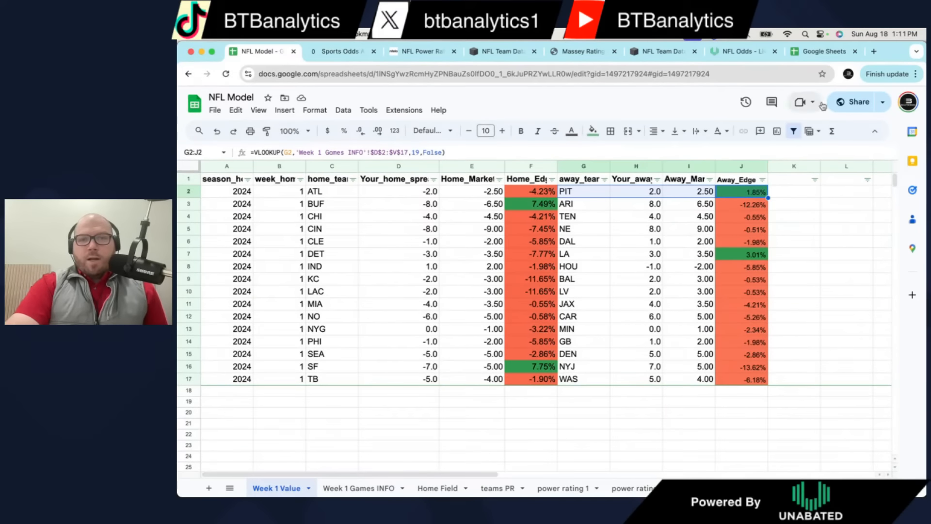
- Switch to Unabated's NFL odds page and look through the Week 1 spreads down to the Tampa Bay–Washington game
click(743, 51)
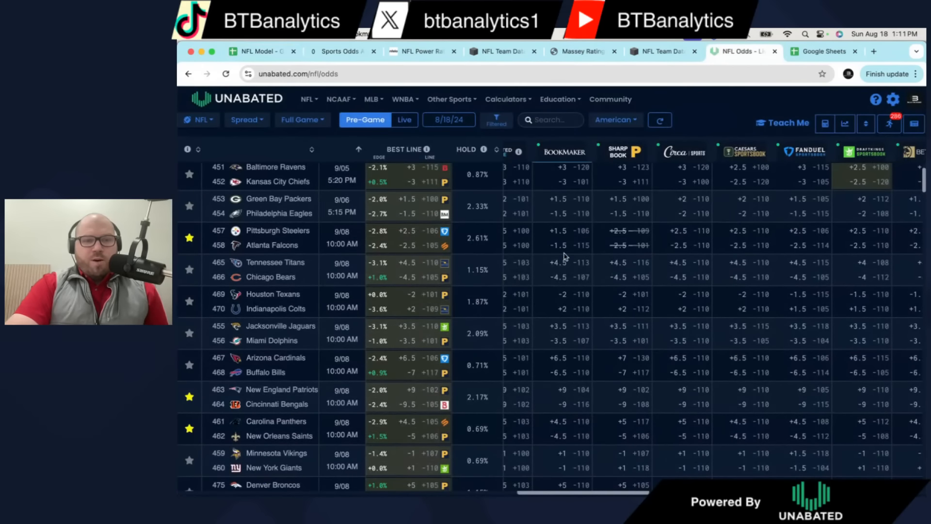
scroll(421, 338, down, 5)
scroll(421, 339, down, 2)
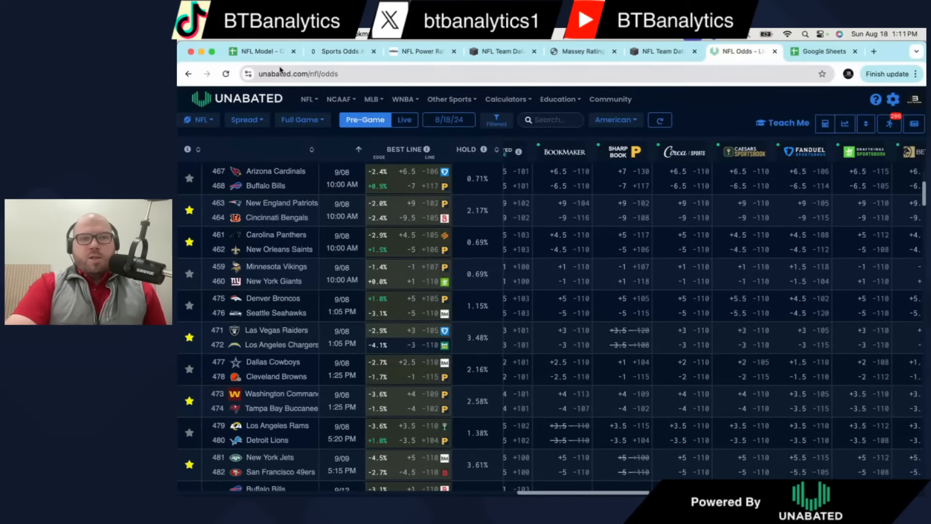
- Switch back to the NFL Model spreadsheet and inspect the TB–WAS game's model and market spreads in row 17 of Week 1 Value
click(264, 52)
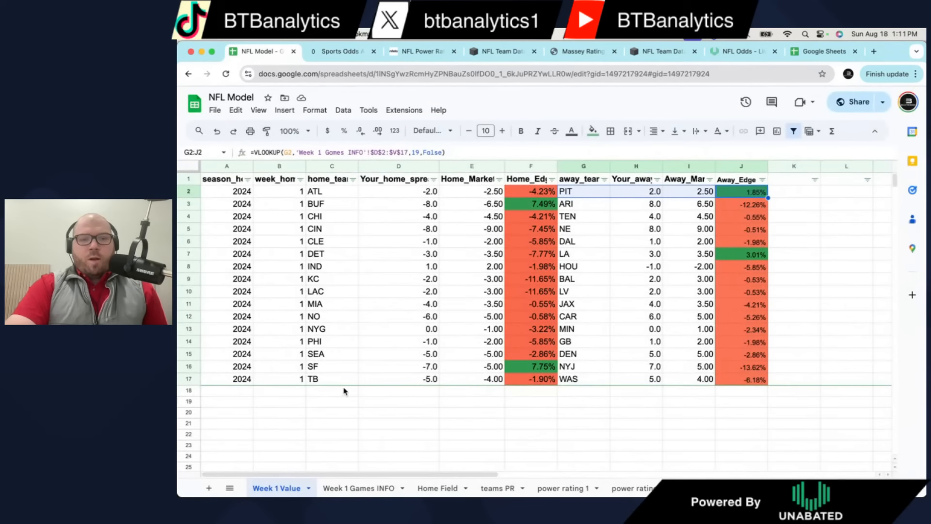
click(430, 381)
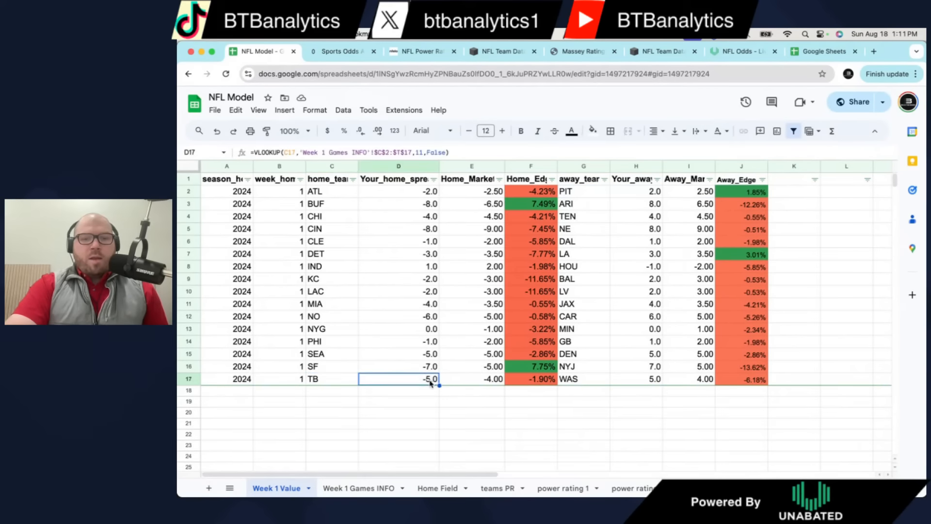
click(656, 378)
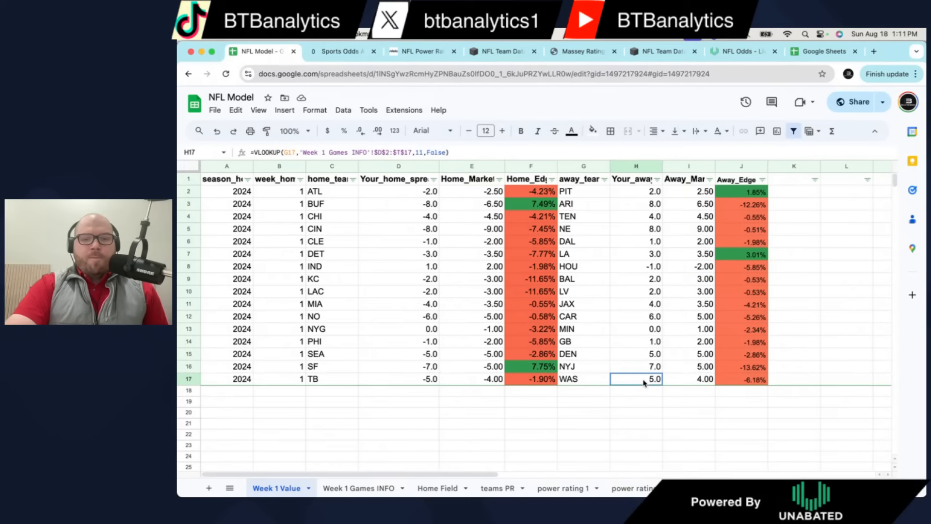
click(496, 382)
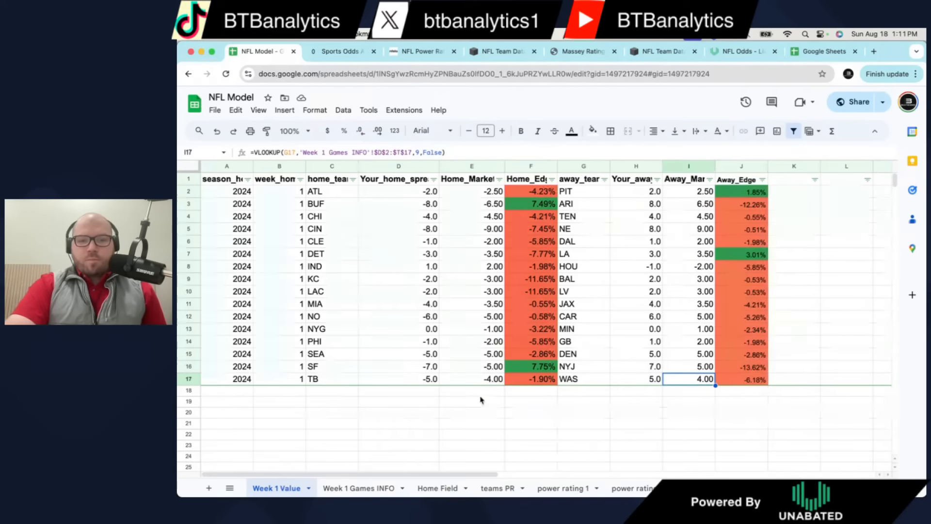
- Open the Week 1 Games INFO sheet, highlight the TB–WAS row 17, and review it across the spread and odds columns
click(359, 488)
scroll(367, 437, left, 15)
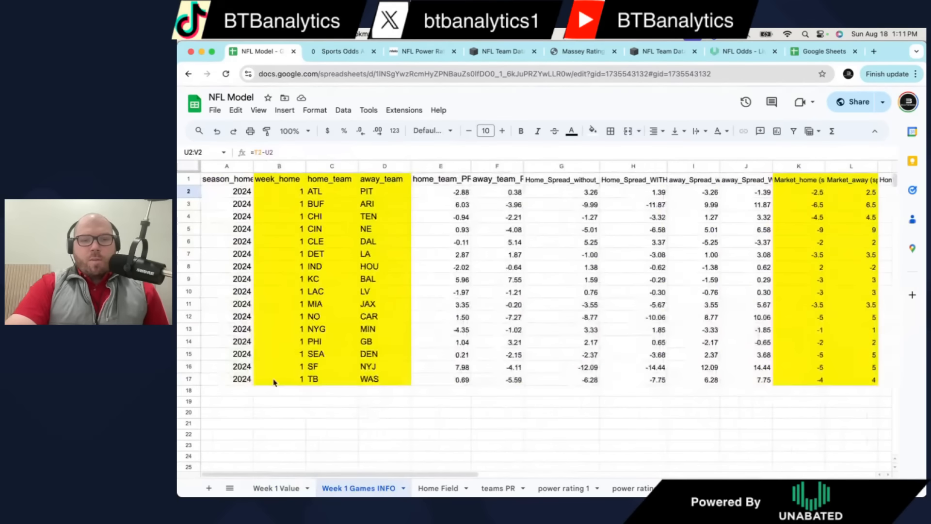
click(189, 379)
scroll(363, 399, right, 10)
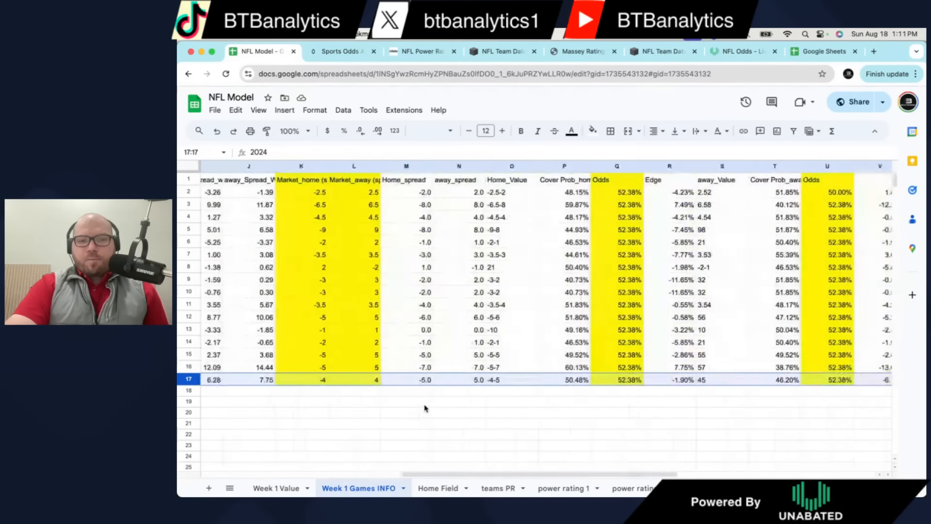
scroll(425, 409, left, 5)
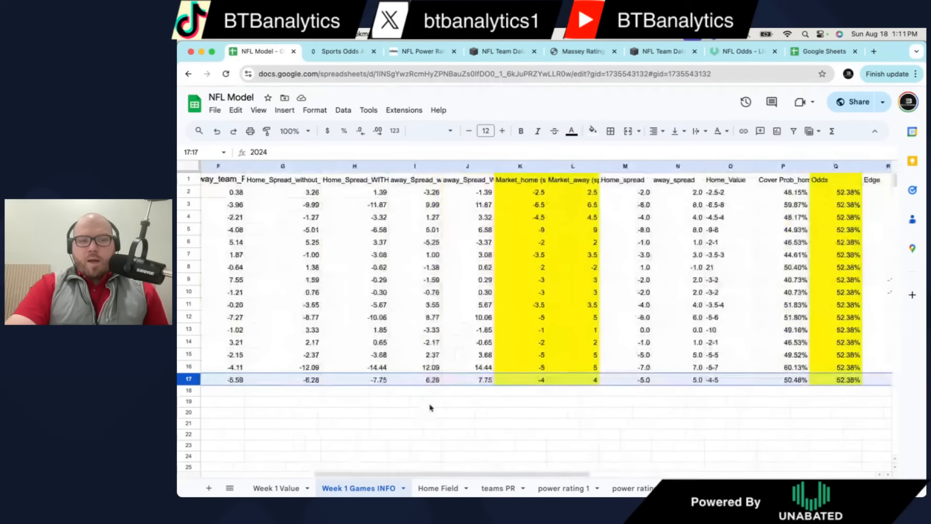
- Inspect the TB–WAS market spreads in K17 and L17, and highlight the model's home and away spreads in M17:N17
click(542, 380)
click(585, 383)
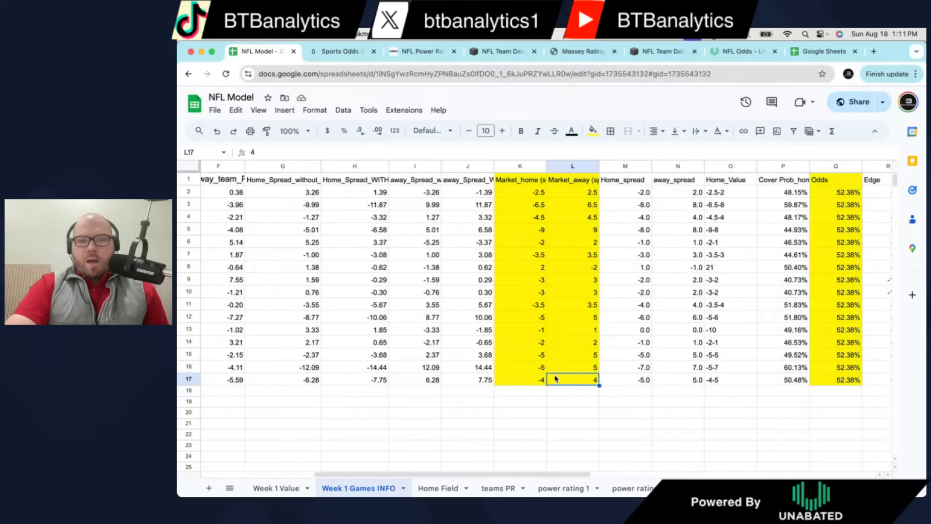
drag(635, 380, 681, 383)
scroll(718, 388, right, 2)
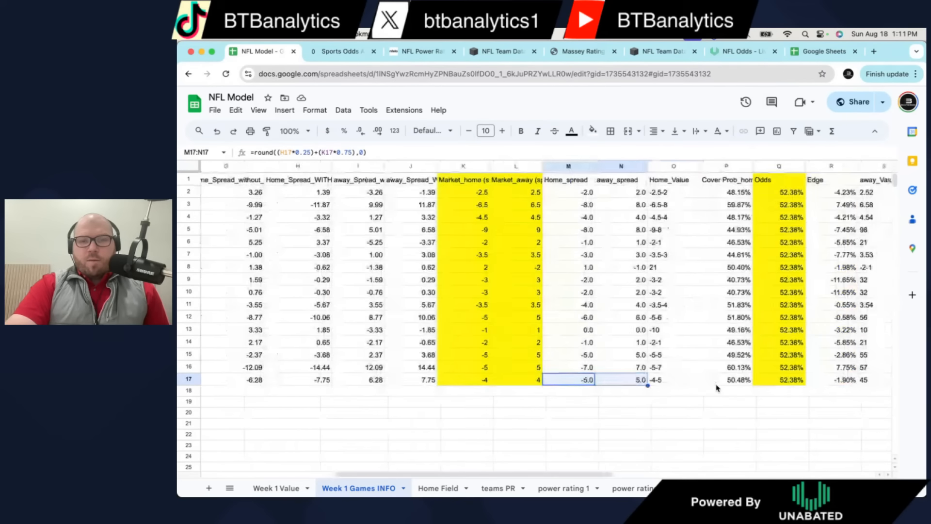
scroll(717, 388, right, 3)
- Switch to Unabated, compare Tampa Bay's spread against Washington across the sportsbooks, and open the line history of DraftKings' -3.5 -110 price
click(740, 51)
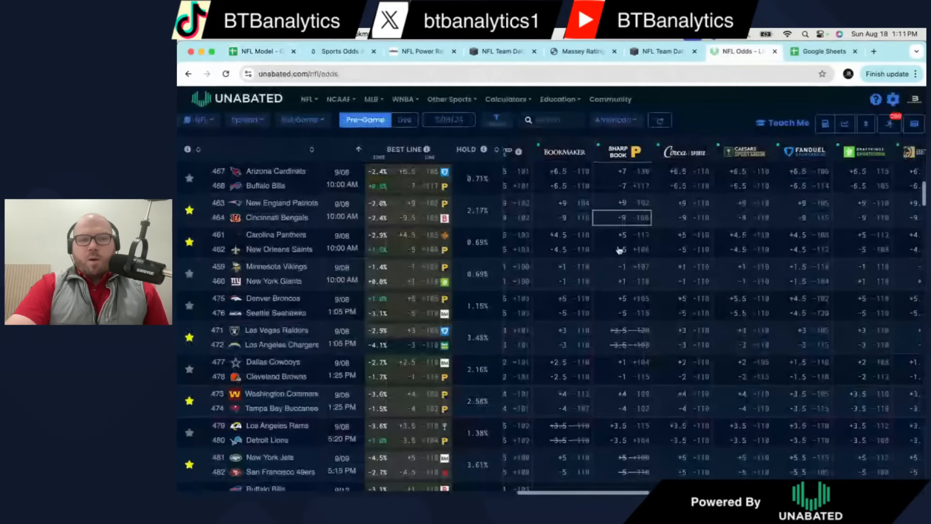
scroll(559, 390, down, 1)
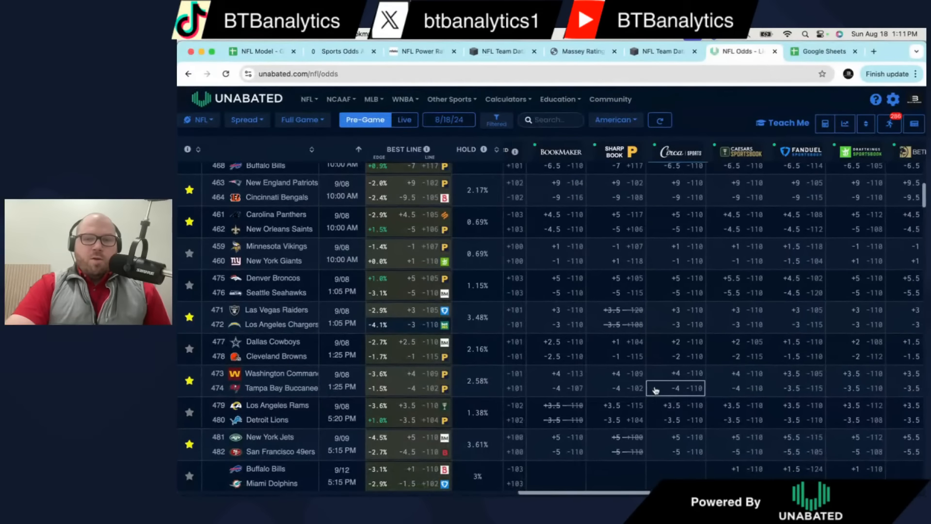
scroll(656, 388, right, 2)
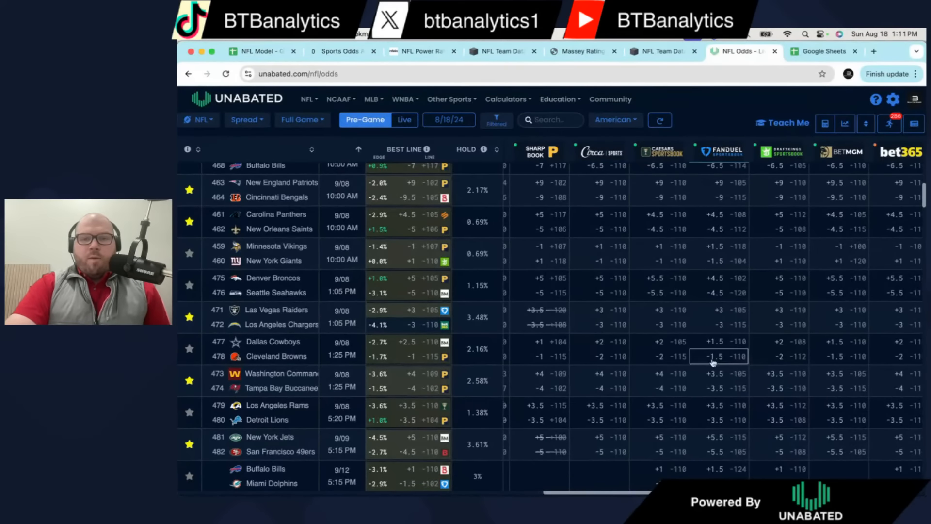
scroll(679, 394, left, 3)
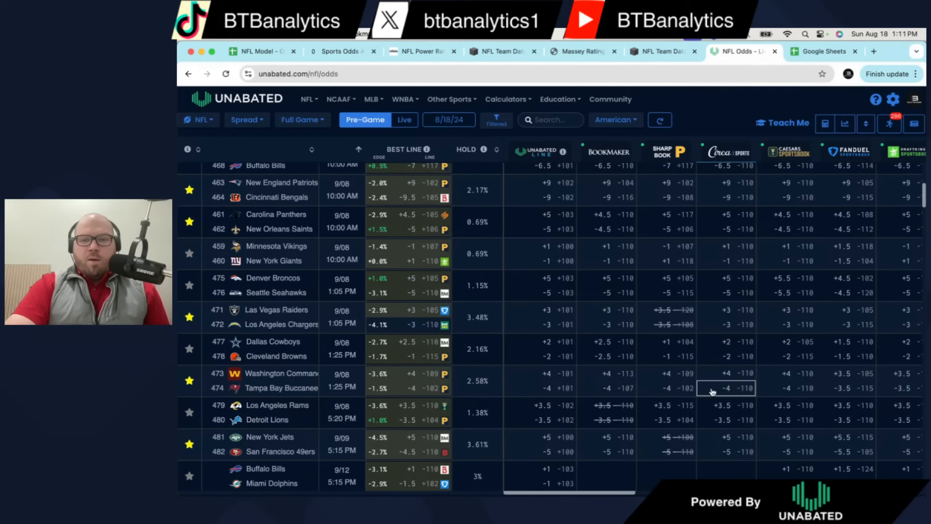
scroll(707, 385, right, 6)
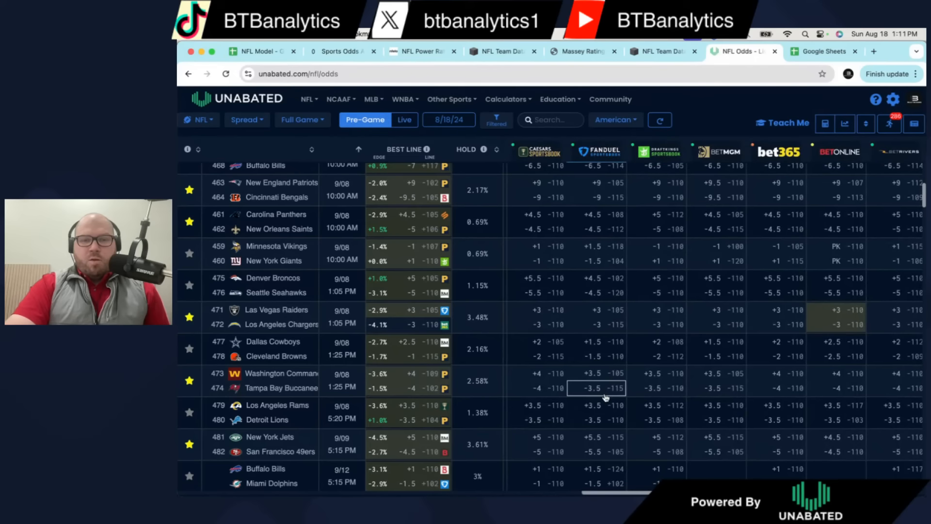
scroll(709, 391, right, 5)
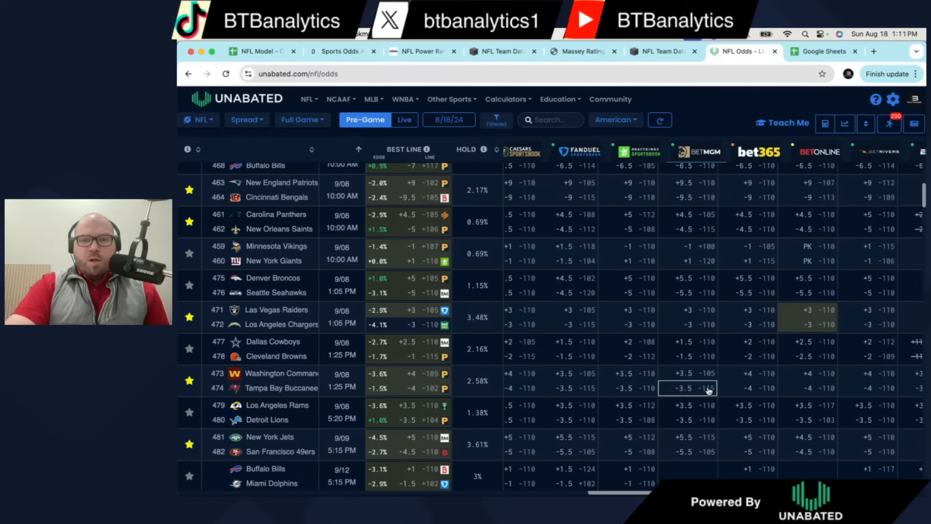
scroll(709, 391, left, 5)
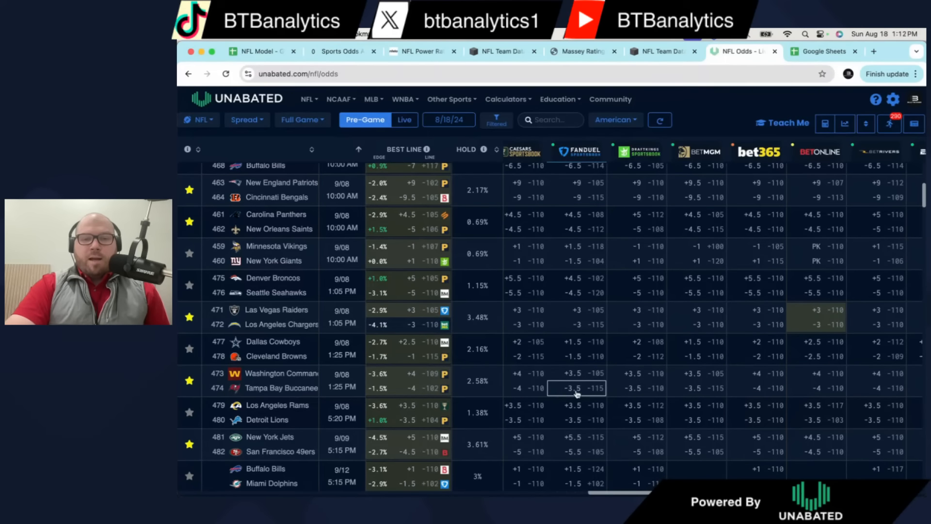
scroll(593, 389, left, 2)
scroll(593, 389, left, 5)
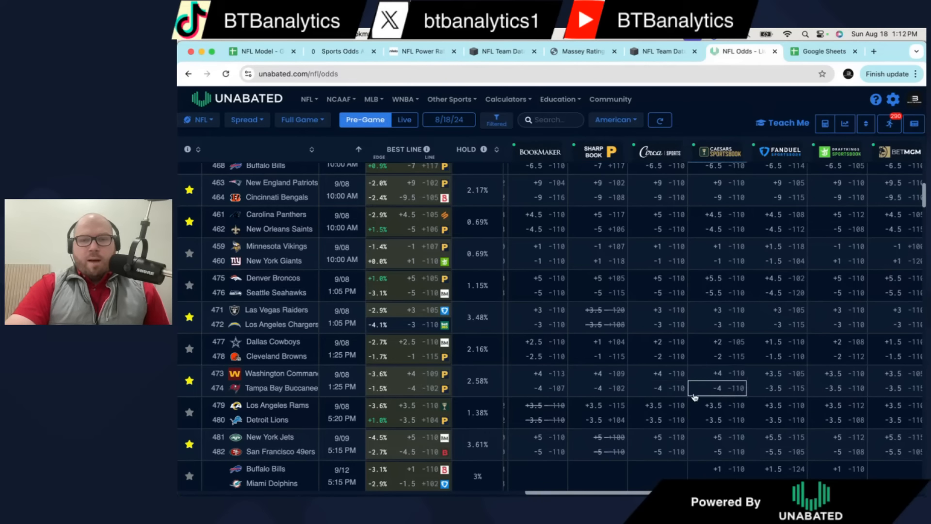
scroll(699, 391, right, 6)
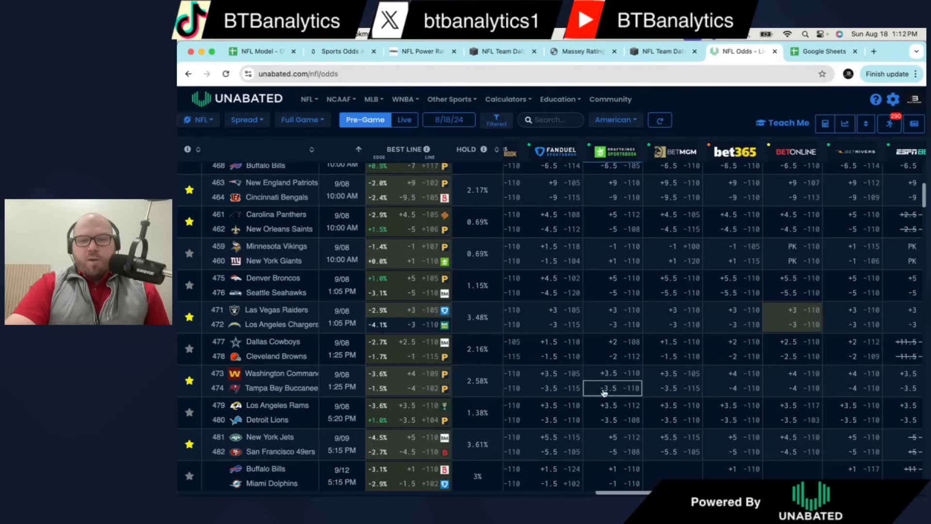
click(634, 392)
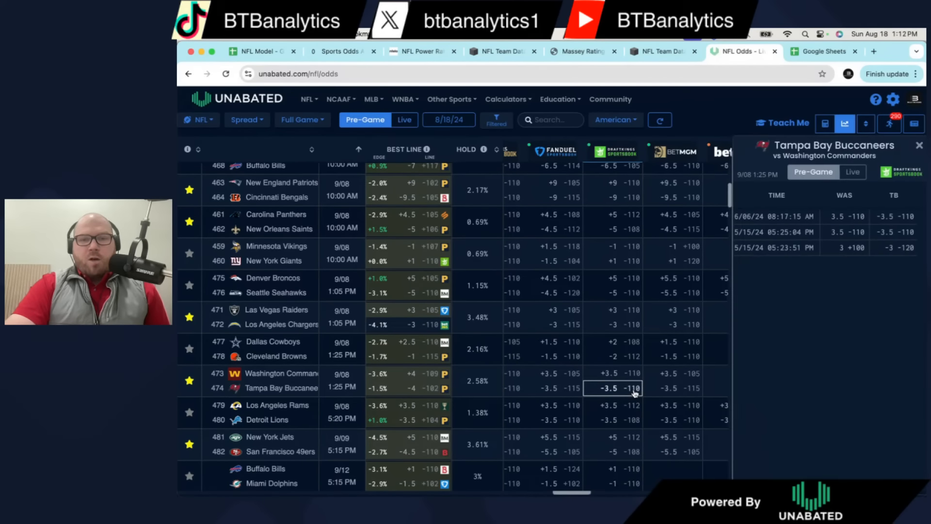
- Switch to the NFL Model spreadsheet, set TB's home market spread in K17 to -3.5, and inspect its Home_Value and Home_spread cells
click(262, 53)
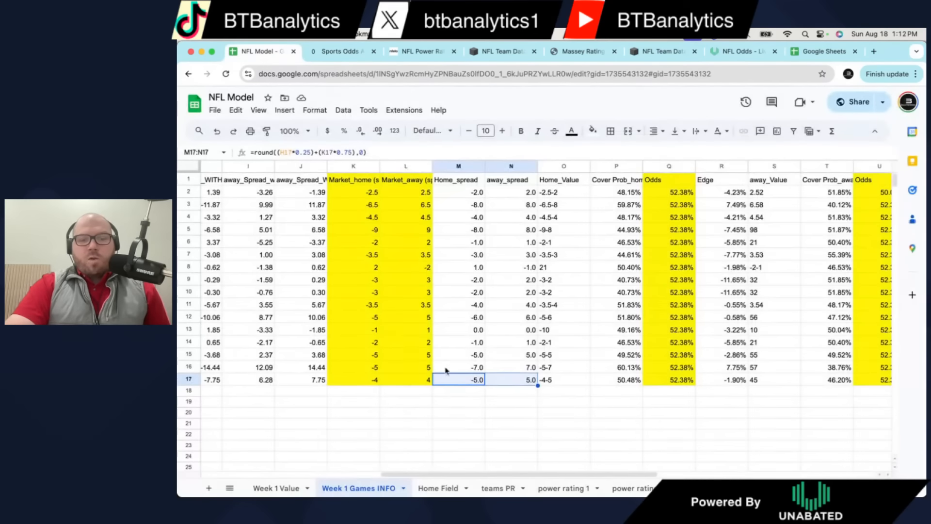
click(372, 380)
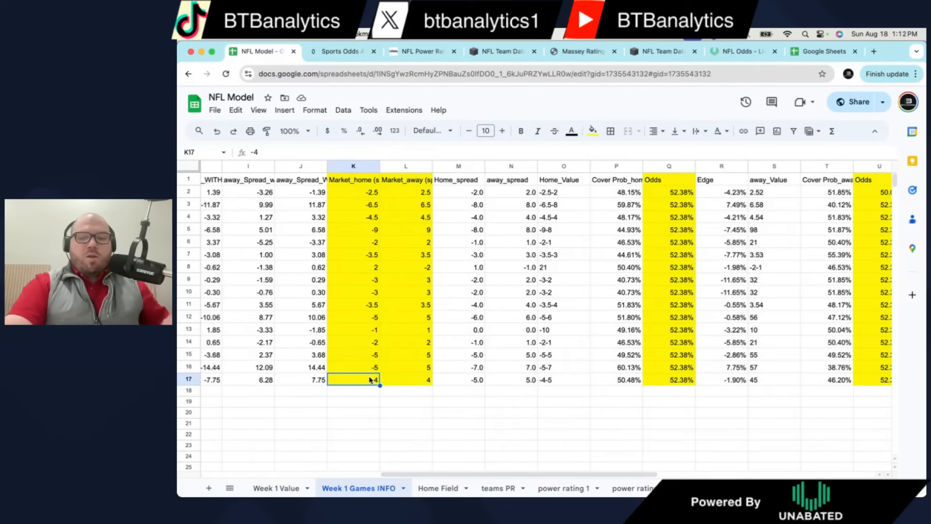
text(-3.5)
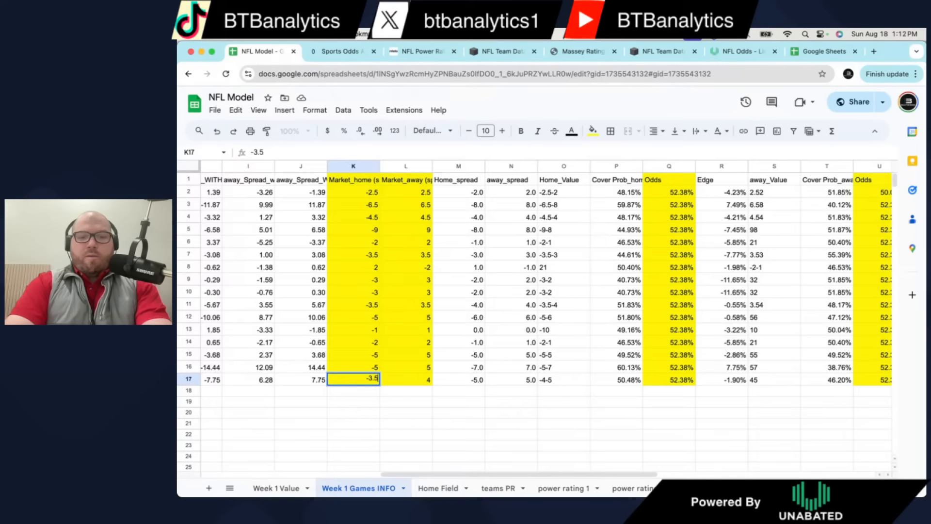
key(Return)
click(550, 384)
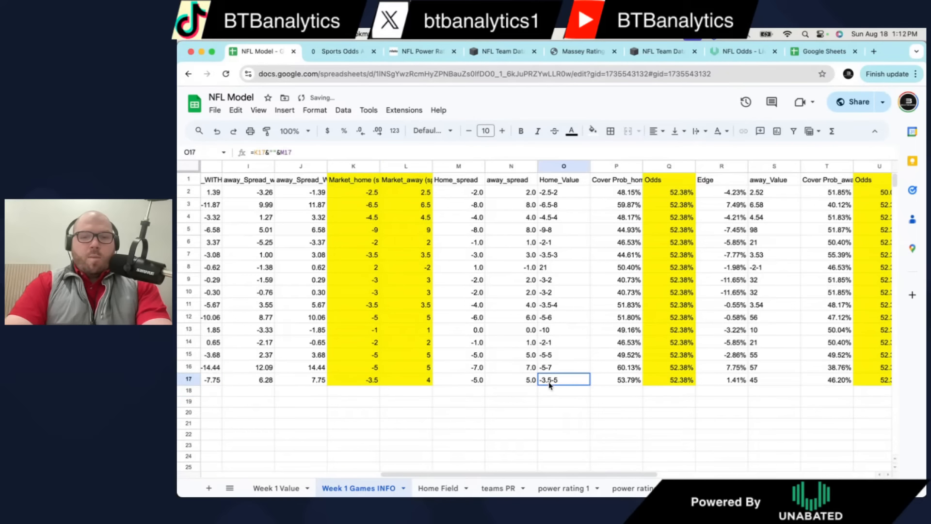
mouse_move(478, 380)
mouse_down()
mouse_move(508, 387)
mouse_move(464, 380)
mouse_up()
- Set TB's home market spread in K17 back to -4
click(366, 383)
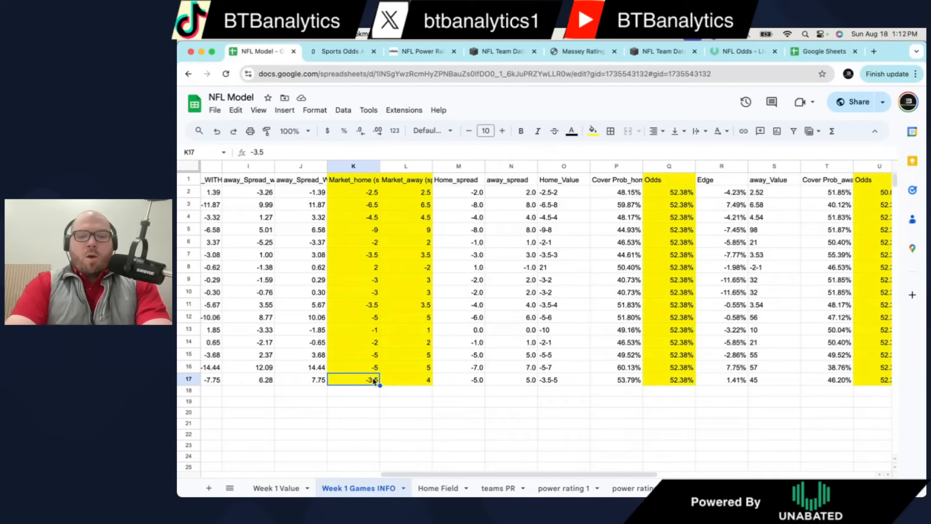
text(-4)
key(Return)
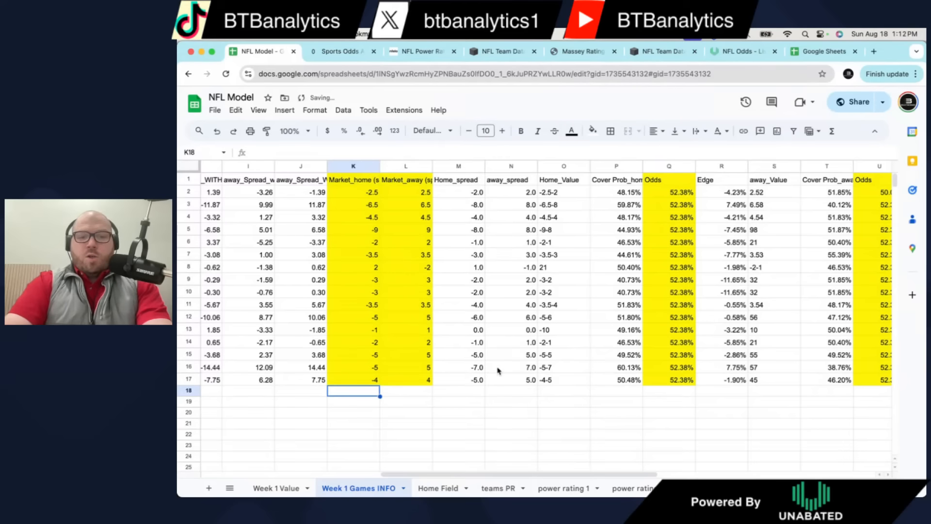
- Open the Value Framework sheet and highlight A1285:D1285, the cover probability row for a -3.5 market and a -5 model spread
click(886, 488)
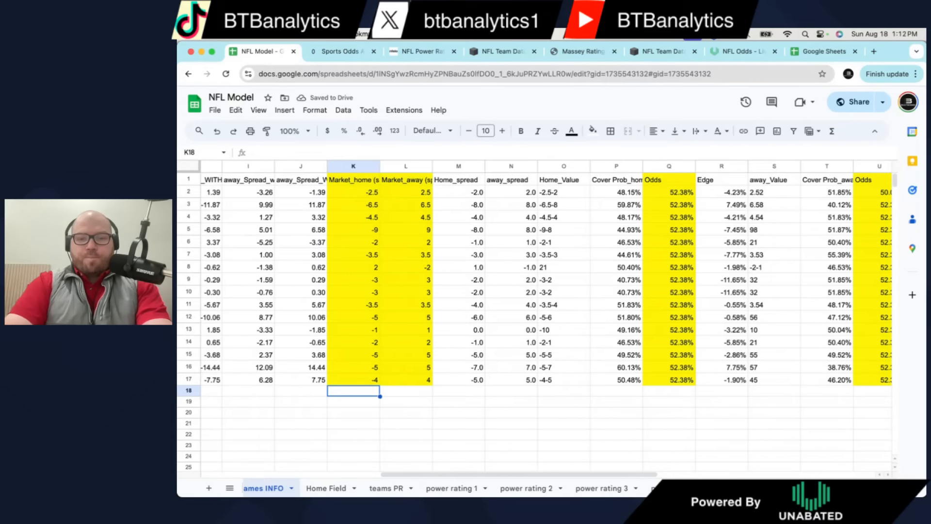
click(747, 480)
scroll(500, 365, down, 1)
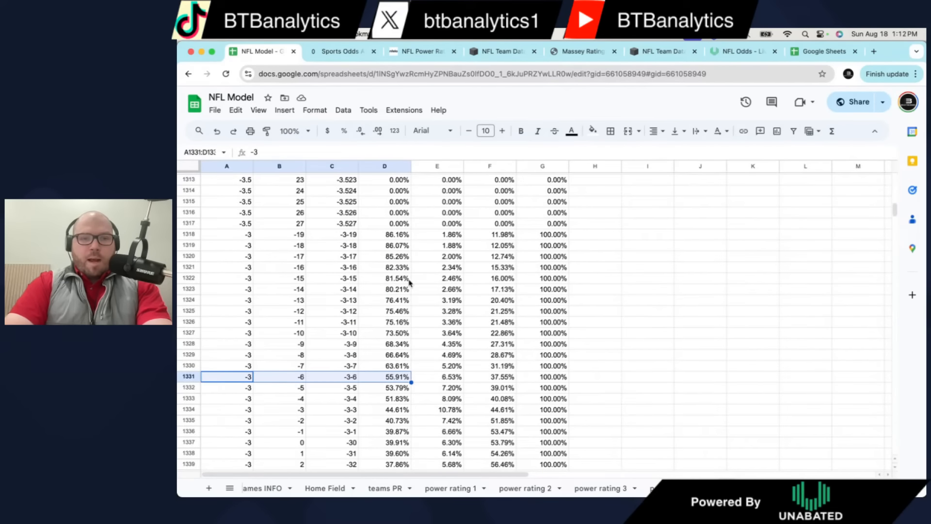
scroll(403, 289, up, 6)
scroll(237, 274, up, 3)
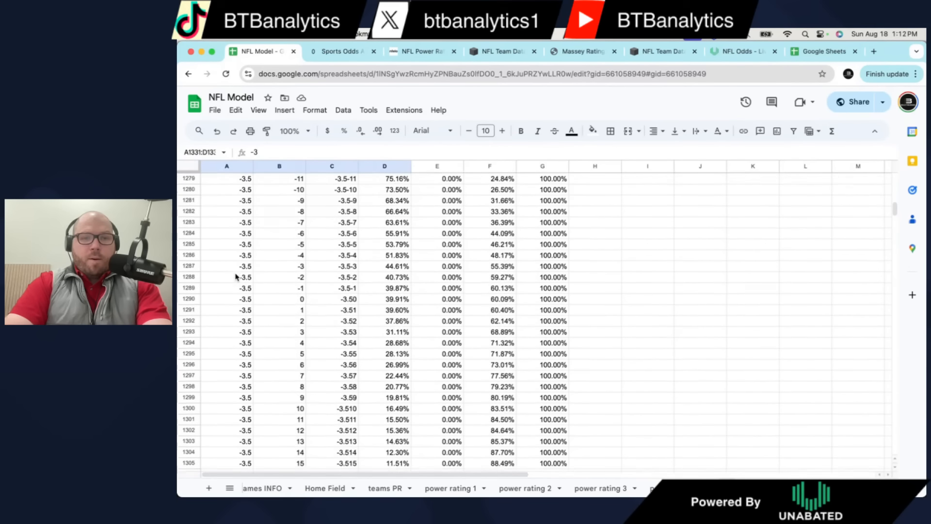
drag(234, 260, 396, 257)
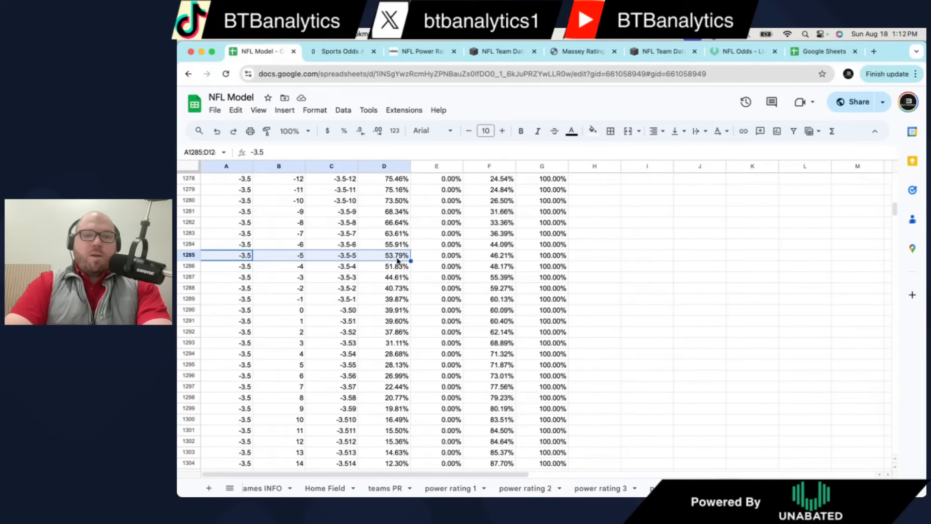
- On the Week 1 Games INFO sheet, set TB's home market spread in K17 to -3.5
click(279, 489)
click(361, 382)
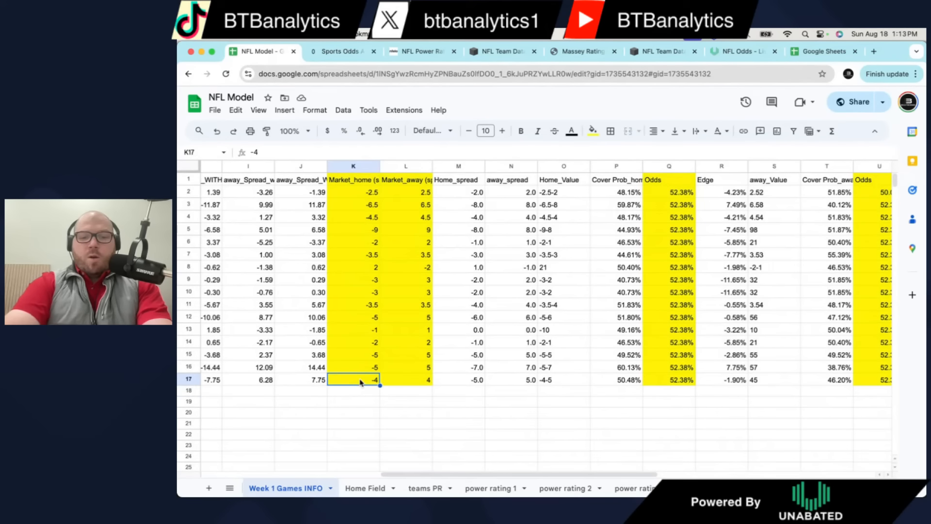
text(-3.5)
key(Return)
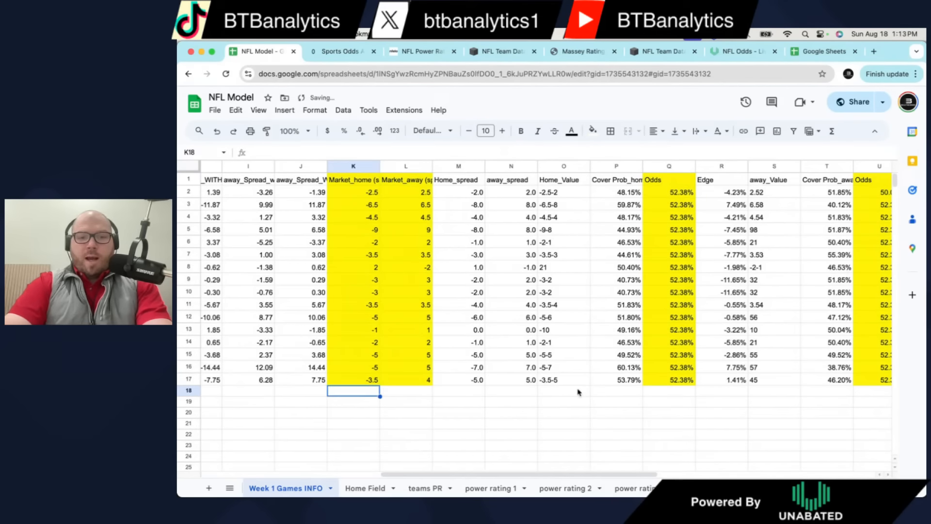
- Set the away market spread in L17 to 3.5 and inspect the row's away_Value formula in S17
click(480, 381)
click(412, 384)
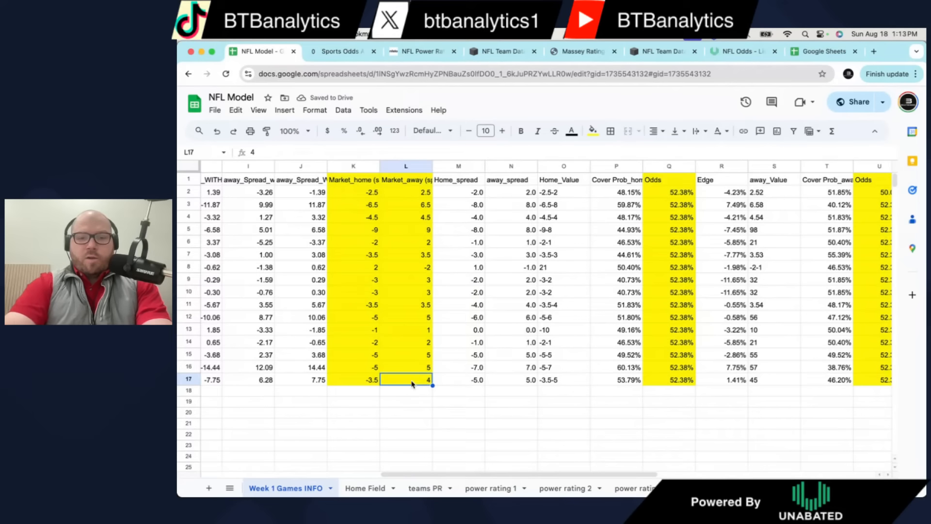
text(-3)
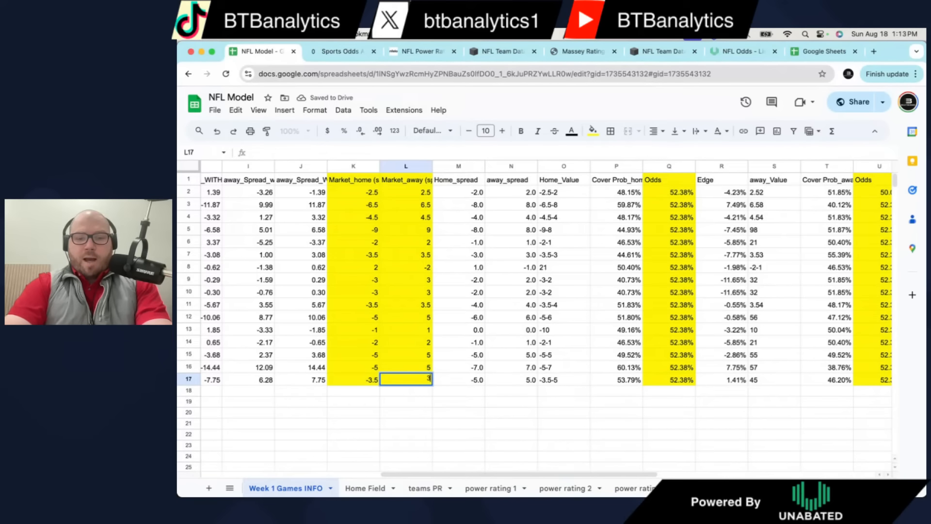
text(.5)
key(Return)
click(768, 379)
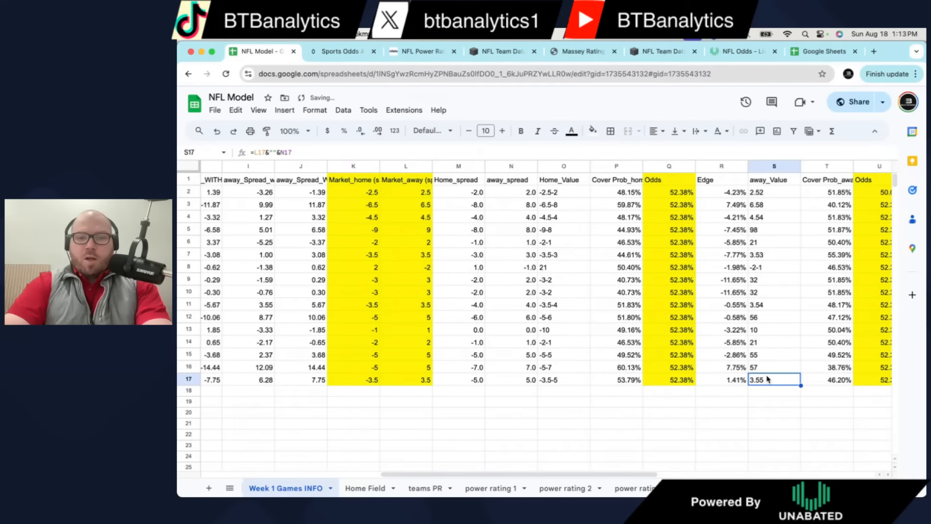
- Open the Week 1 Value sheet and highlight TB's team, spread, market and edge cells C17:F17
click(288, 488)
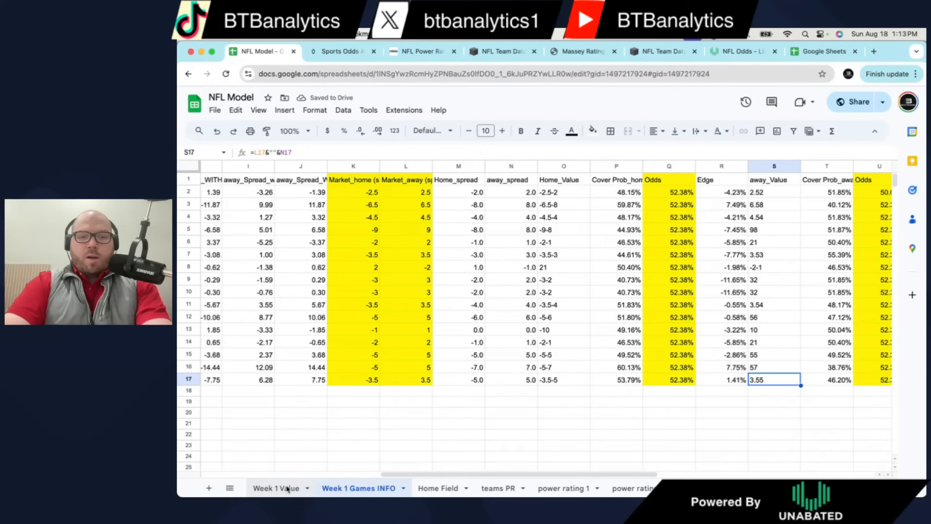
click(288, 489)
drag(346, 381, 529, 384)
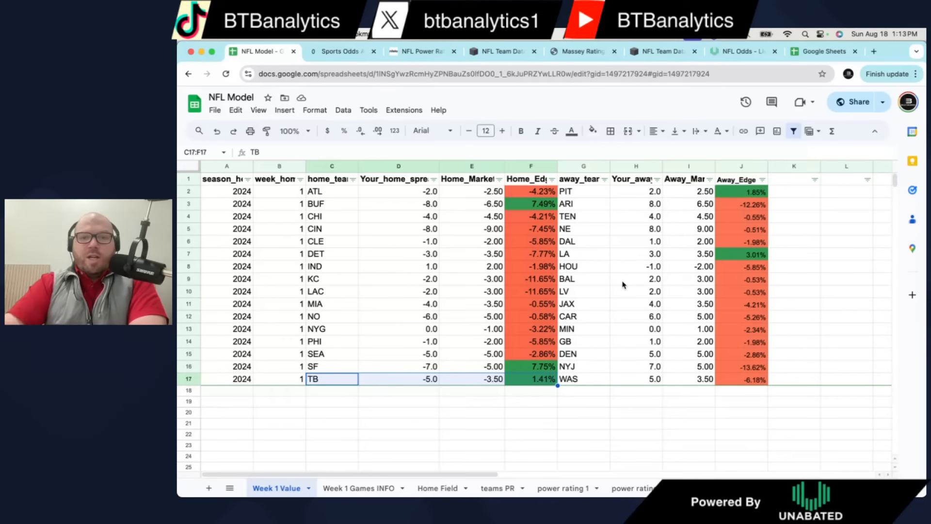
- Switch to Unabated's NFL odds and compare Tampa Bay's spread against Washington across the Unabated line and the sportsbooks
click(737, 53)
scroll(464, 385, left, 5)
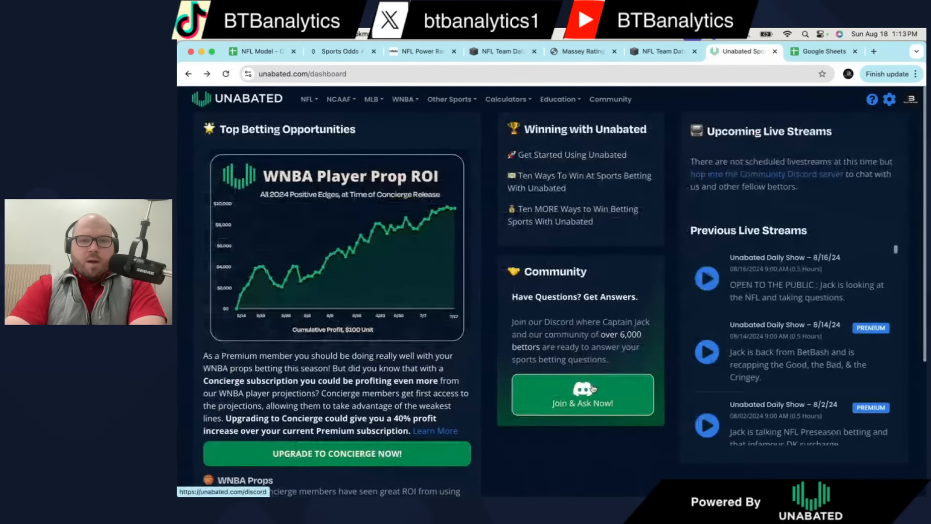
scroll(594, 388, right, 5)
scroll(592, 383, down, 6)
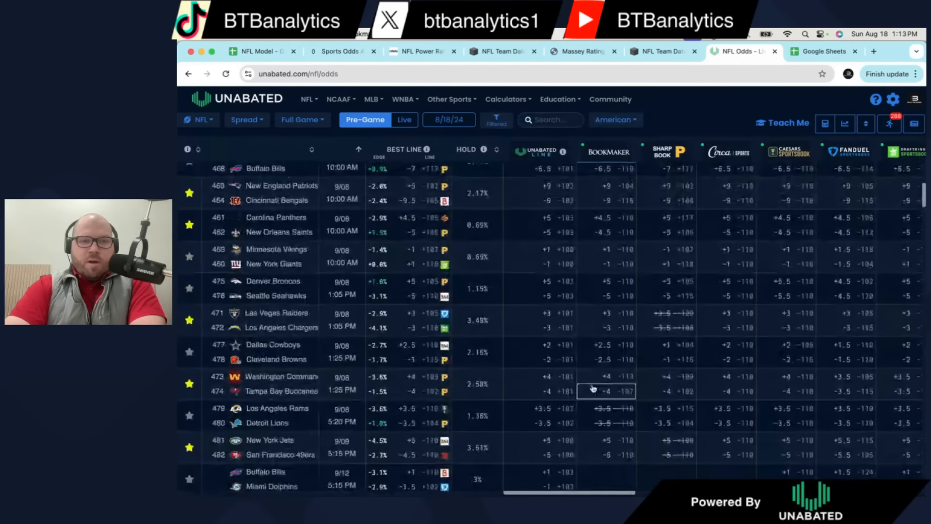
scroll(590, 375, down, 5)
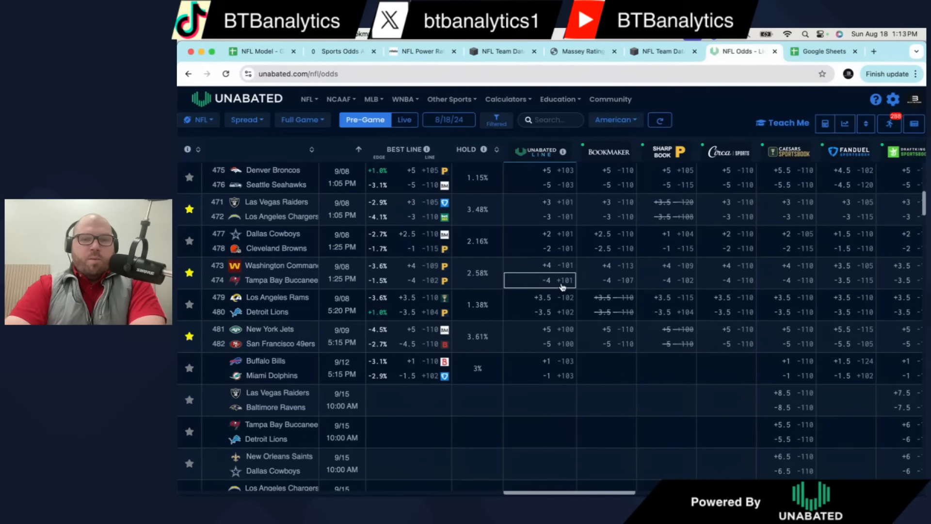
scroll(563, 287, right, 2)
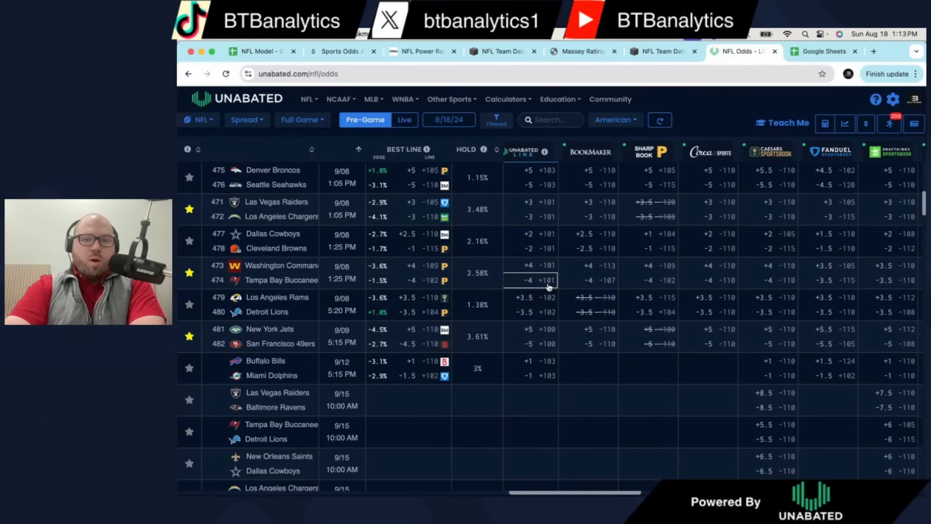
scroll(837, 284, right, 2)
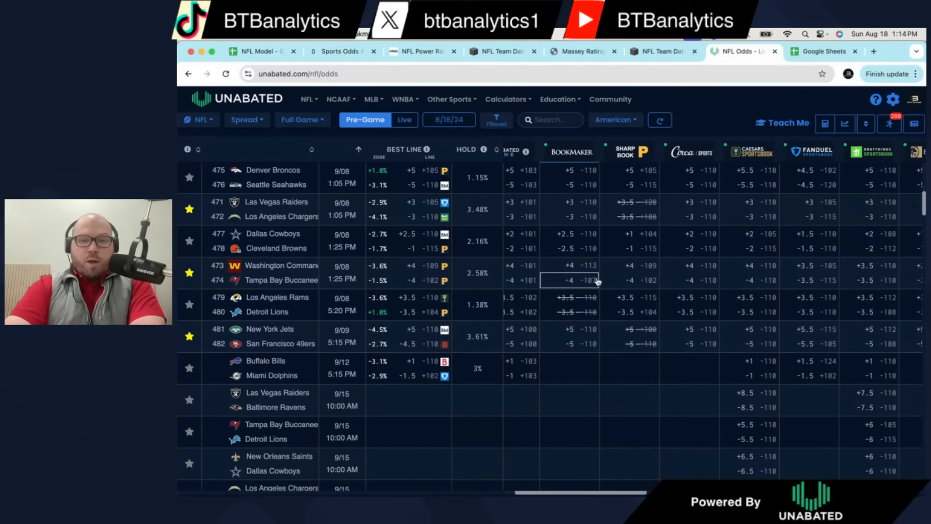
- Switch back to the NFL Model spreadsheet and highlight the Your_home_spread, Home_Market and Away_Market columns in turn
click(822, 51)
click(256, 52)
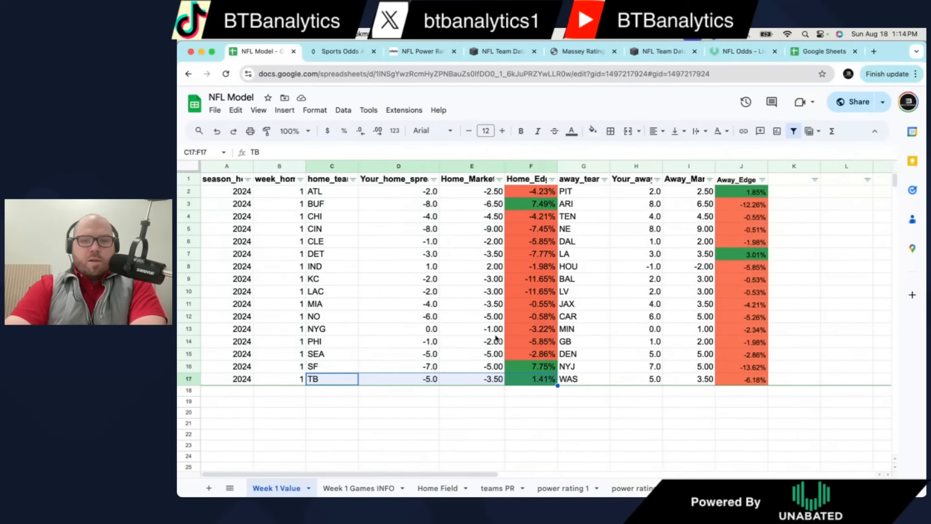
click(406, 166)
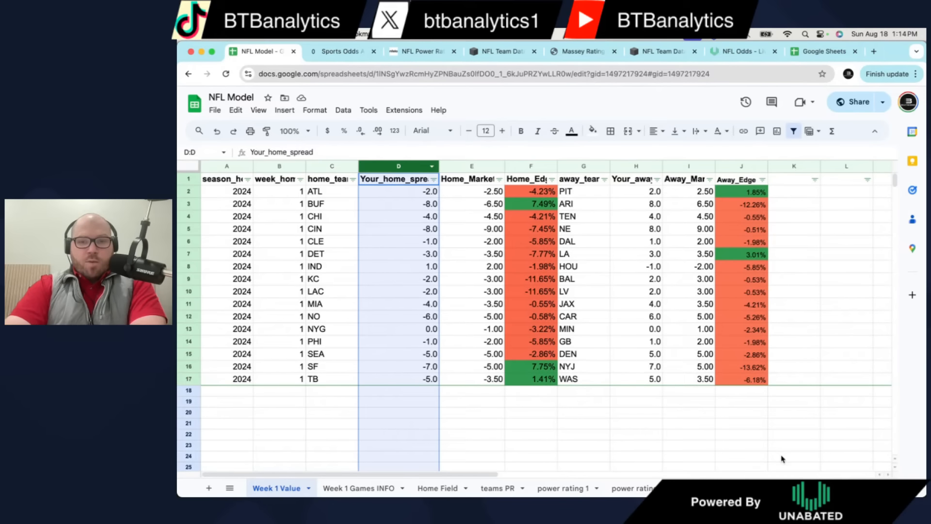
click(472, 167)
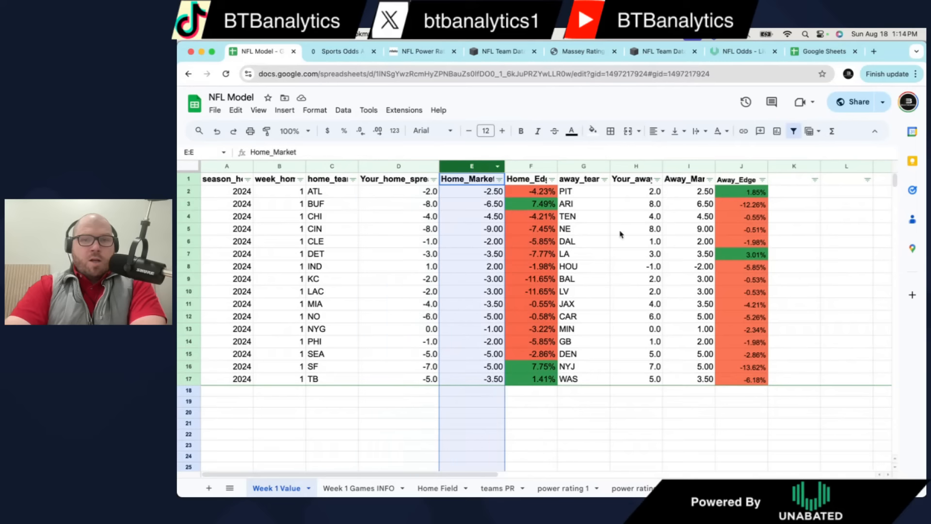
click(691, 165)
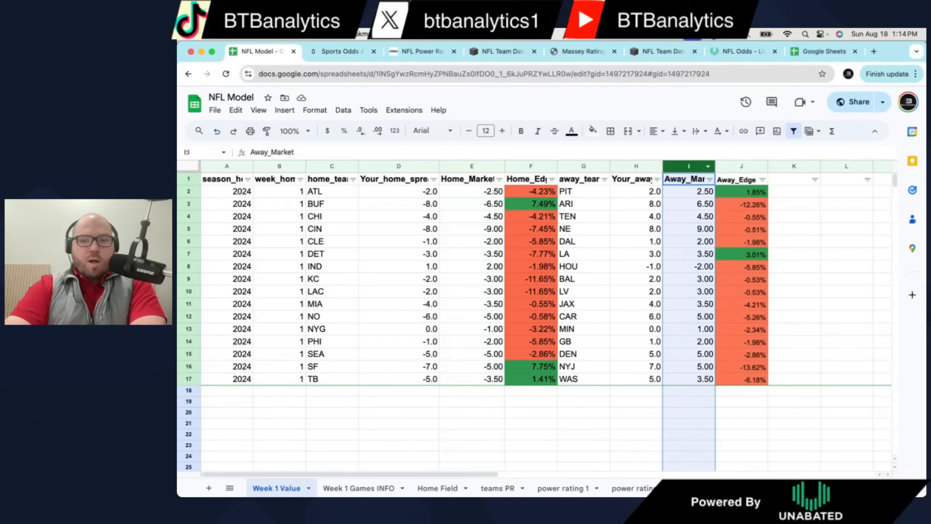
- Look over the cover probabilities around the -3.5 market rows in Value Framework, and return to the Week 1 Value sheet
click(883, 488)
click(718, 489)
scroll(577, 262, up, 15)
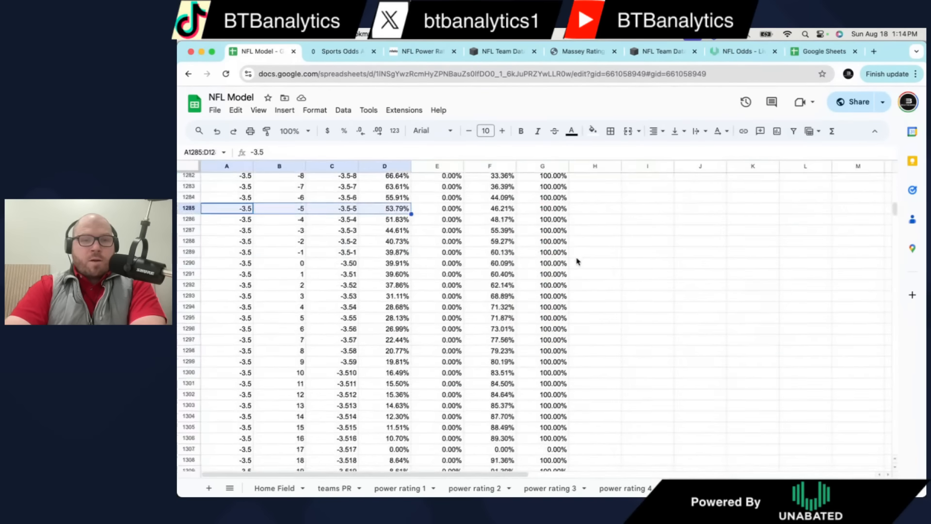
scroll(577, 262, down, 10)
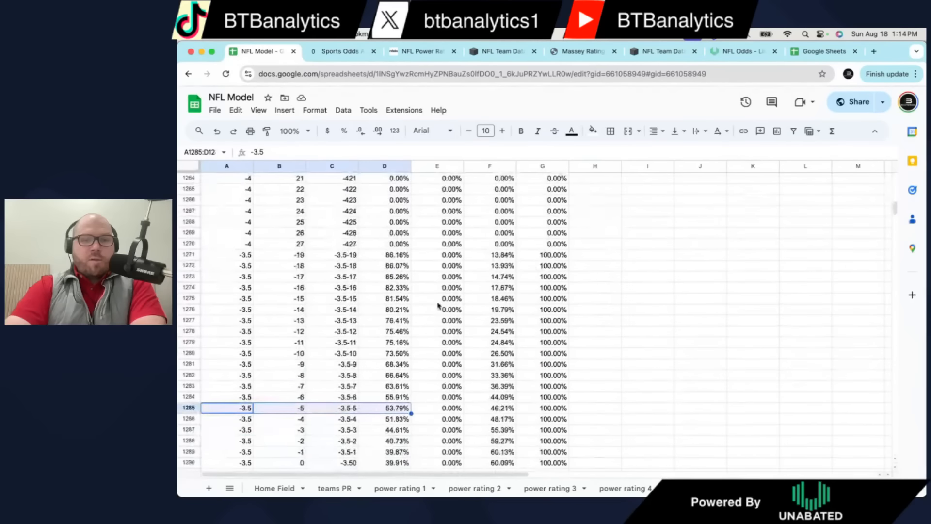
click(273, 487)
scroll(266, 490, left, 5)
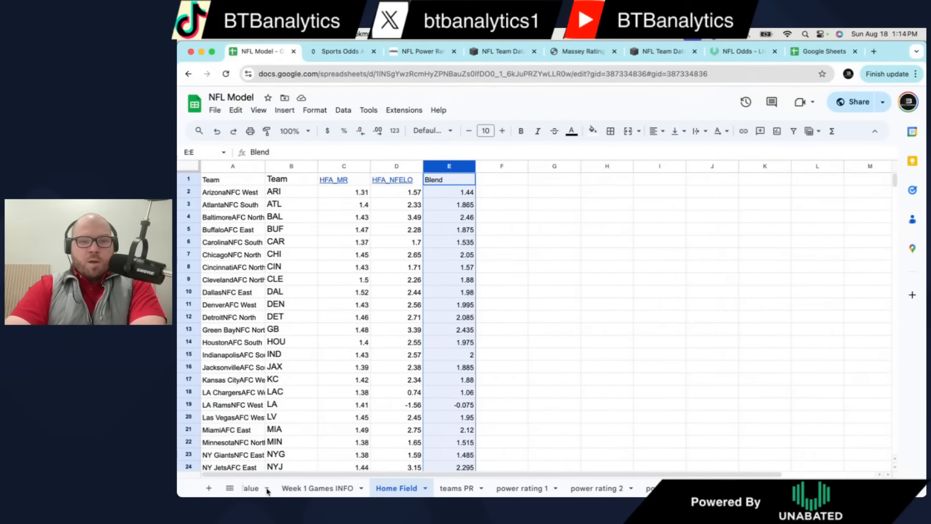
click(267, 489)
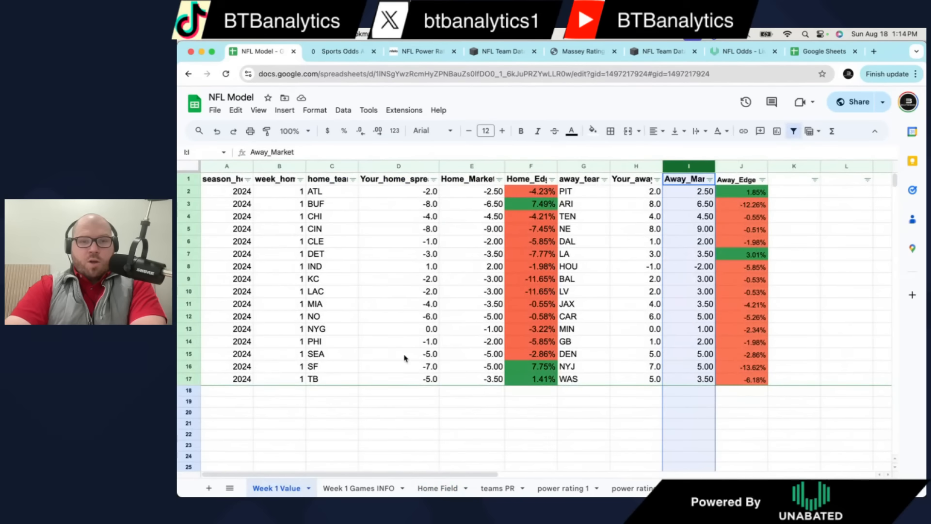
- Review the green edges on the Week 1 Value sheet, highlighting the market and edge cells for TB, LA, PIT, SF and BUF
drag(345, 382, 765, 192)
click(834, 340)
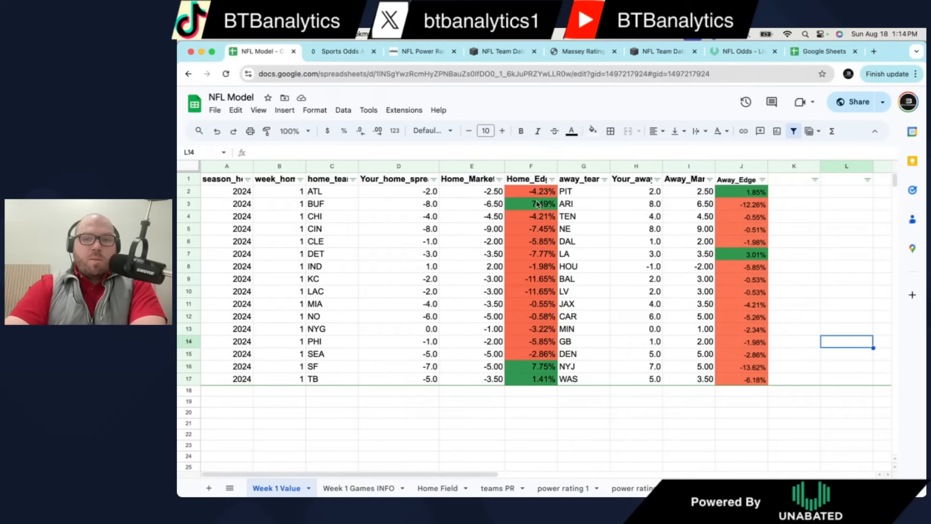
click(490, 208)
mouse_move(533, 372)
mouse_down()
mouse_move(477, 361)
mouse_move(484, 382)
mouse_move(534, 380)
mouse_up()
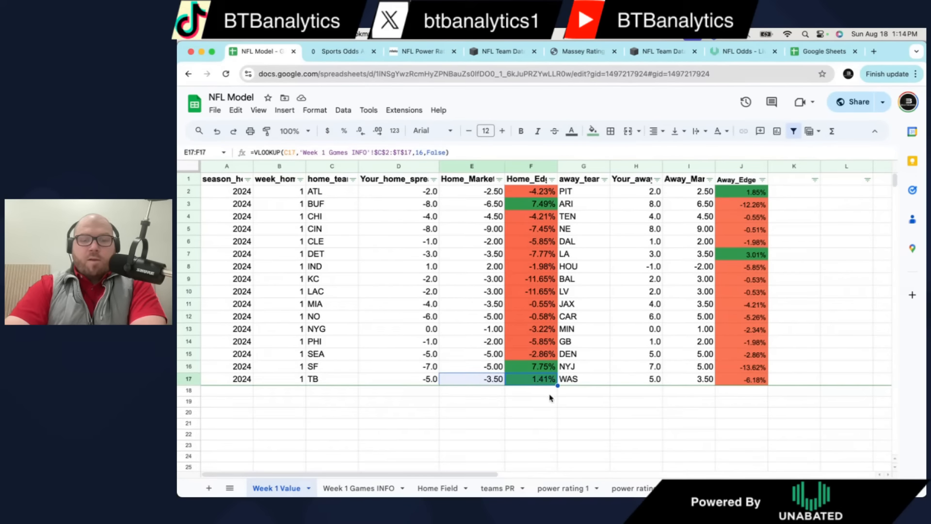
mouse_move(717, 256)
mouse_down()
mouse_move(601, 248)
mouse_move(703, 252)
mouse_up()
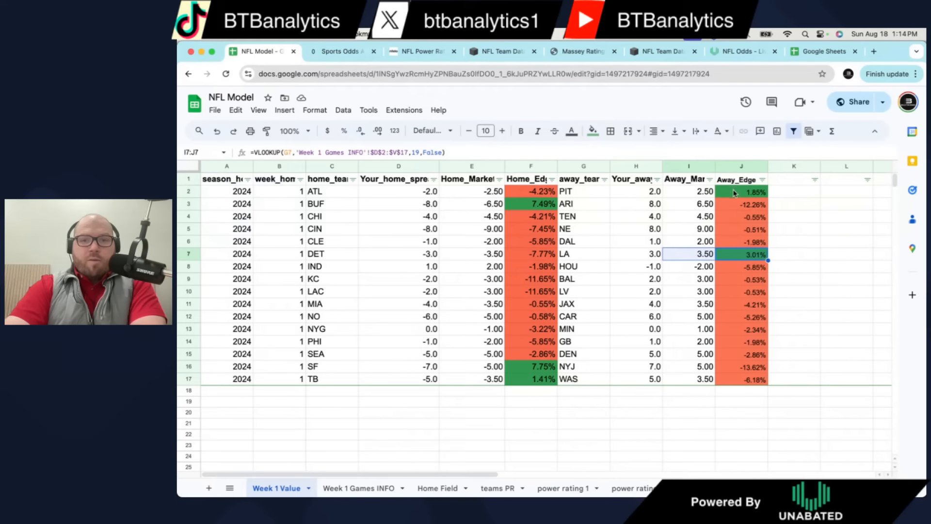
drag(734, 193, 674, 193)
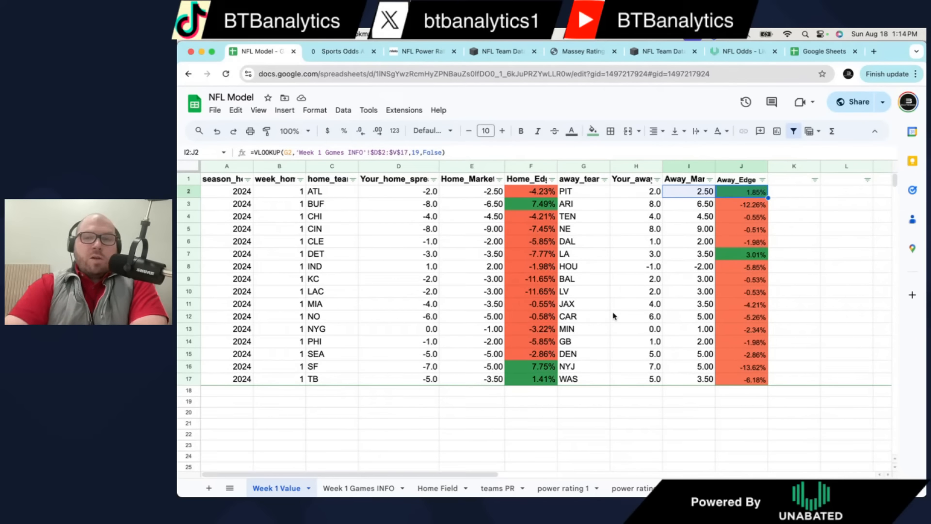
drag(744, 253, 645, 256)
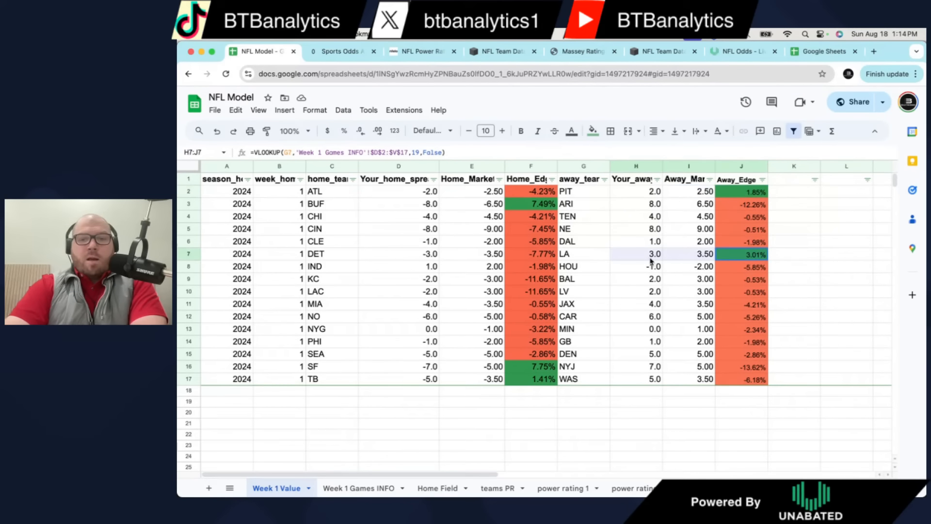
drag(577, 261, 724, 262)
drag(533, 372, 461, 371)
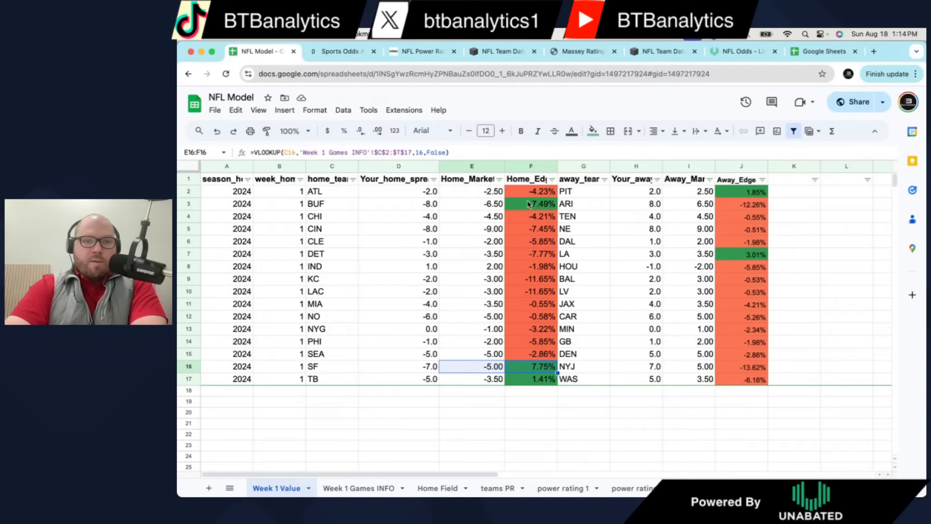
drag(531, 203, 490, 204)
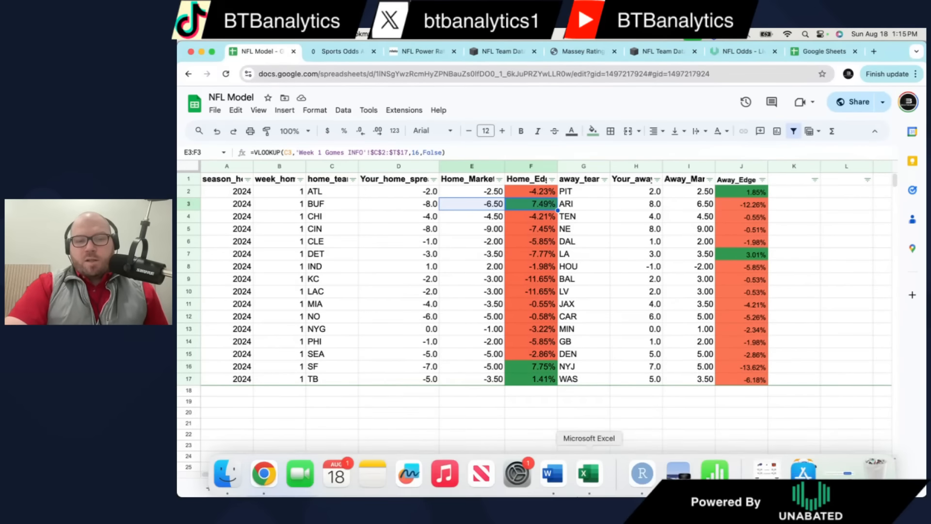
- Check the team ratings on the power rating 2 sheet and return to the Week 1 Value sheet
click(563, 488)
click(635, 487)
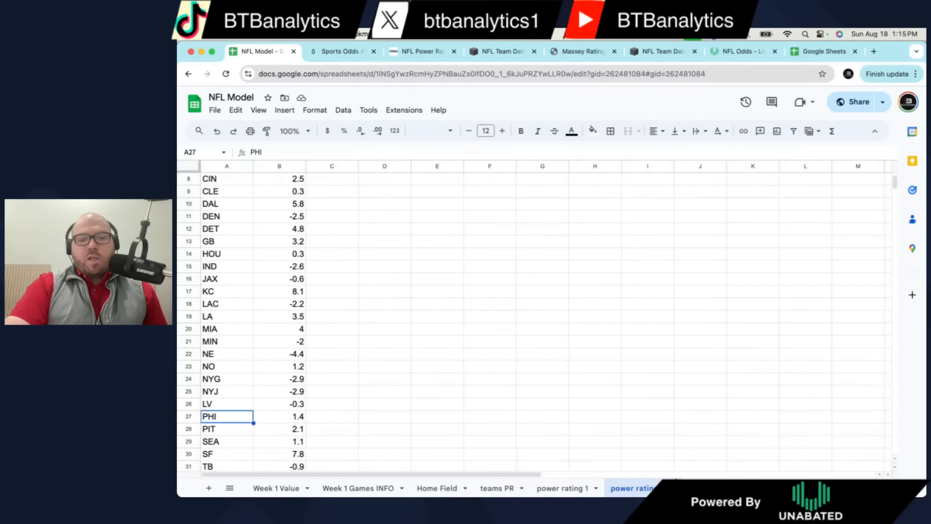
click(290, 485)
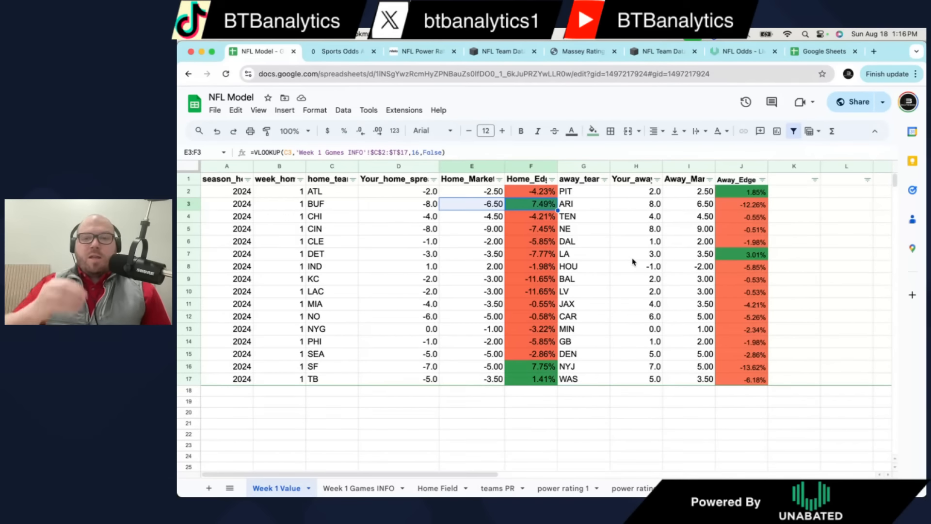
- Examine LA's away row, comparing its own spread in H7 with the market spread in I7 and the edge in J7
drag(747, 254, 596, 255)
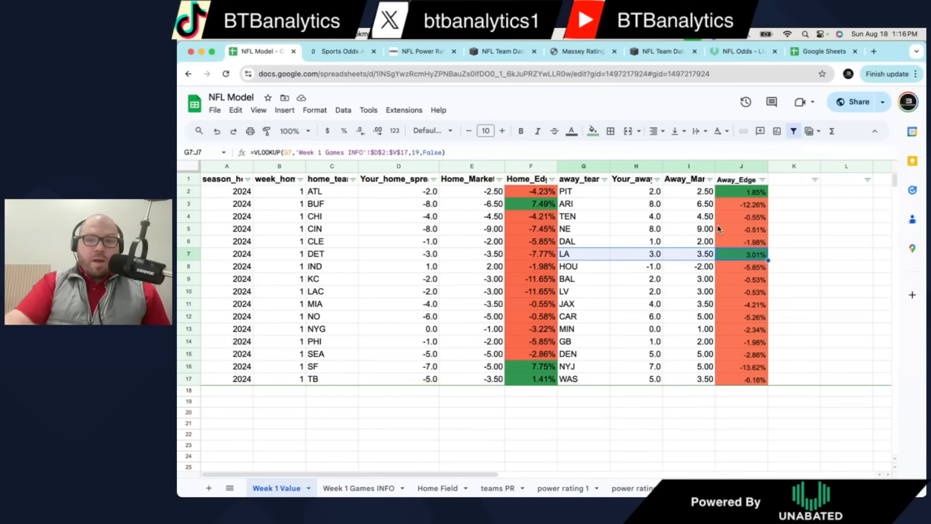
click(704, 255)
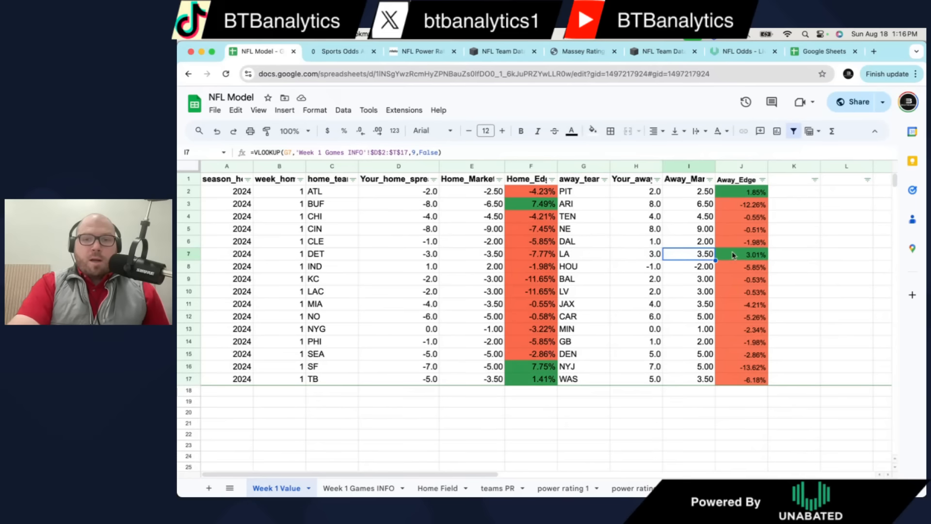
drag(594, 255, 740, 262)
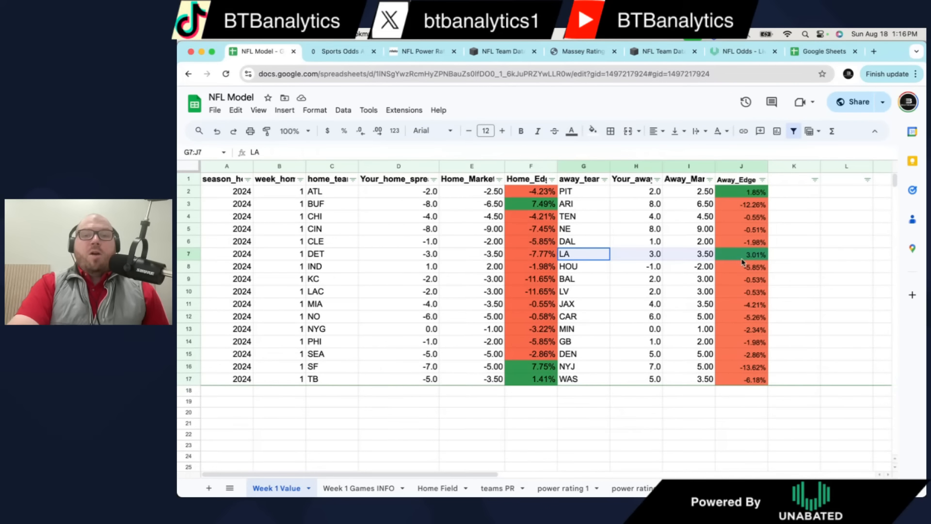
click(679, 255)
drag(581, 260, 650, 259)
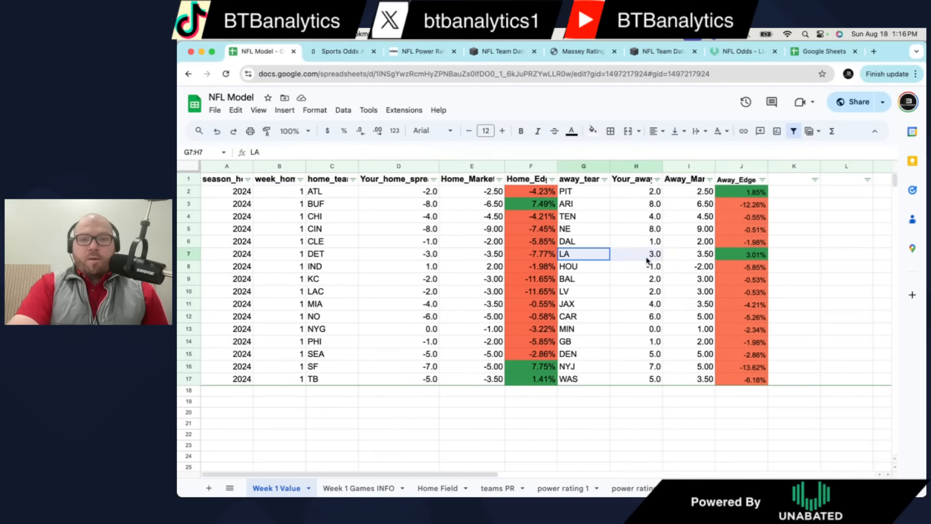
click(704, 256)
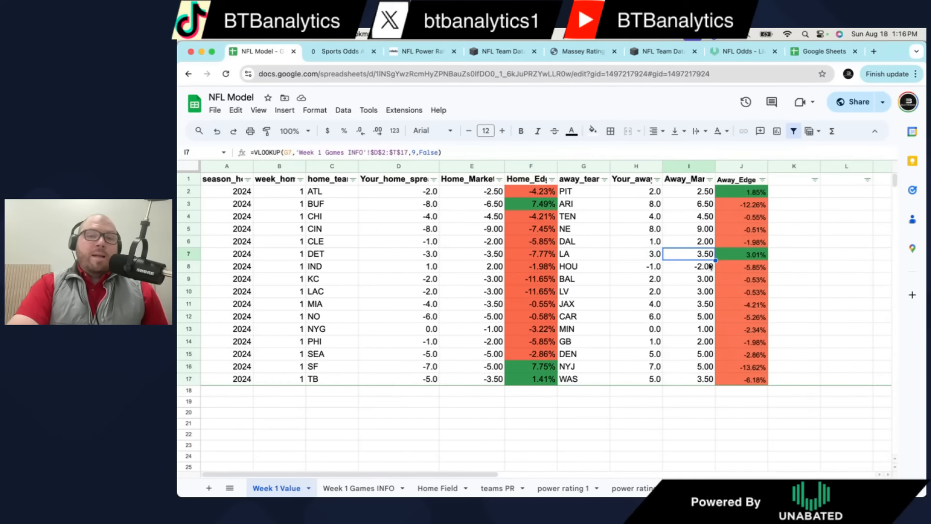
drag(592, 256, 704, 259)
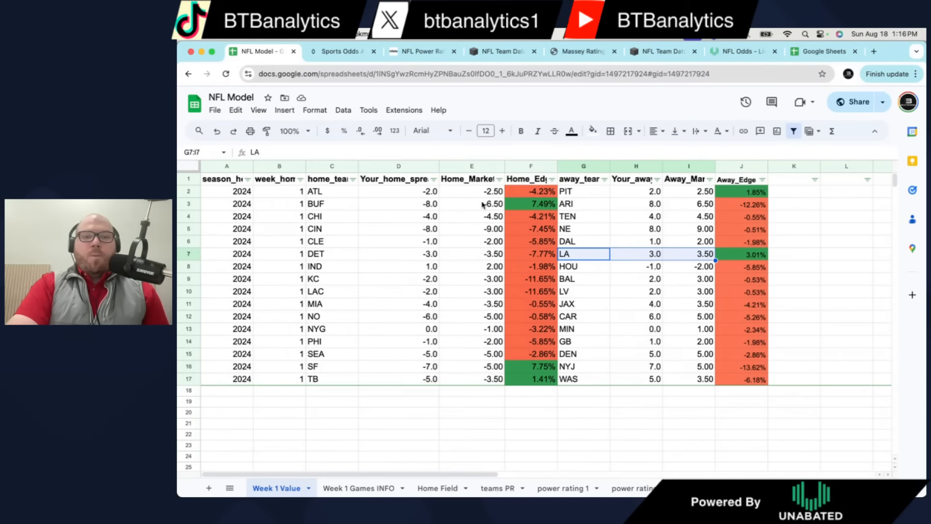
- Compare your own spreads with the market spreads for BUF, SF, TB and PIT on the Week 1 Value sheet, highlighting their cells
drag(409, 208, 461, 210)
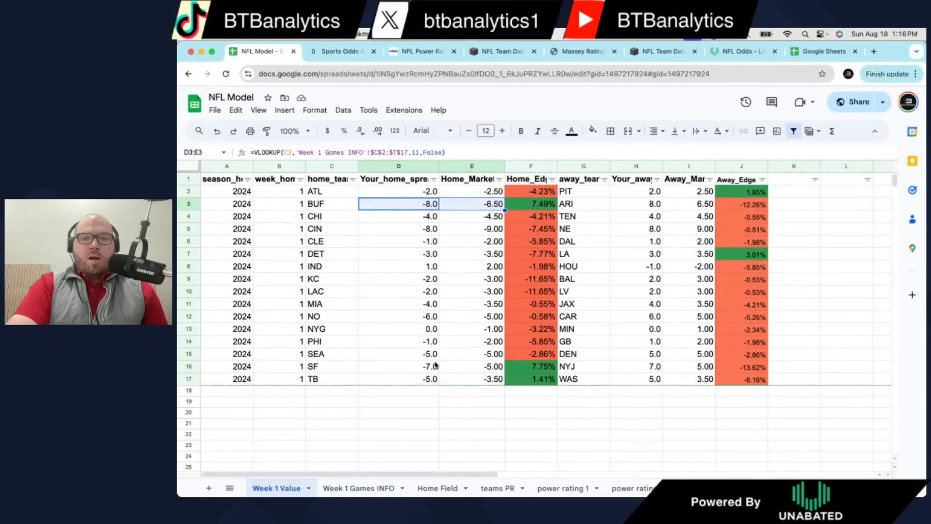
drag(435, 365, 530, 367)
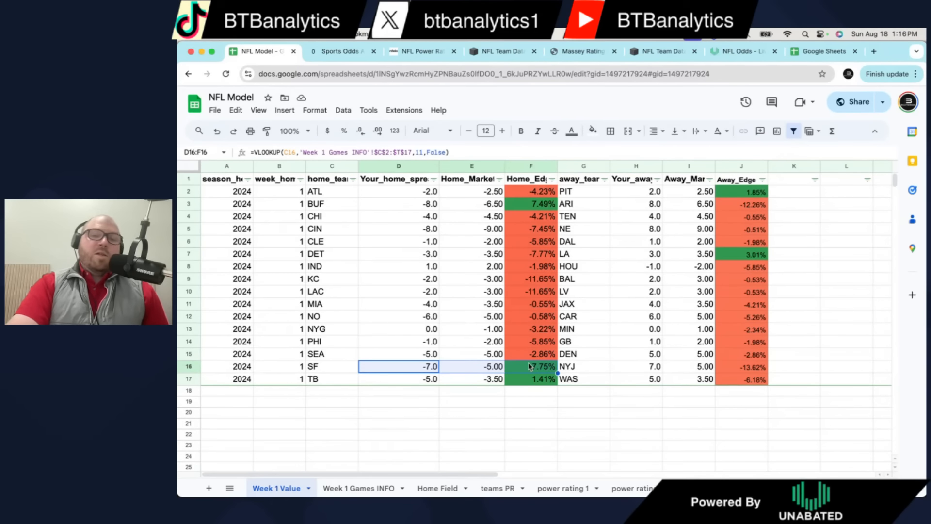
drag(430, 379, 492, 381)
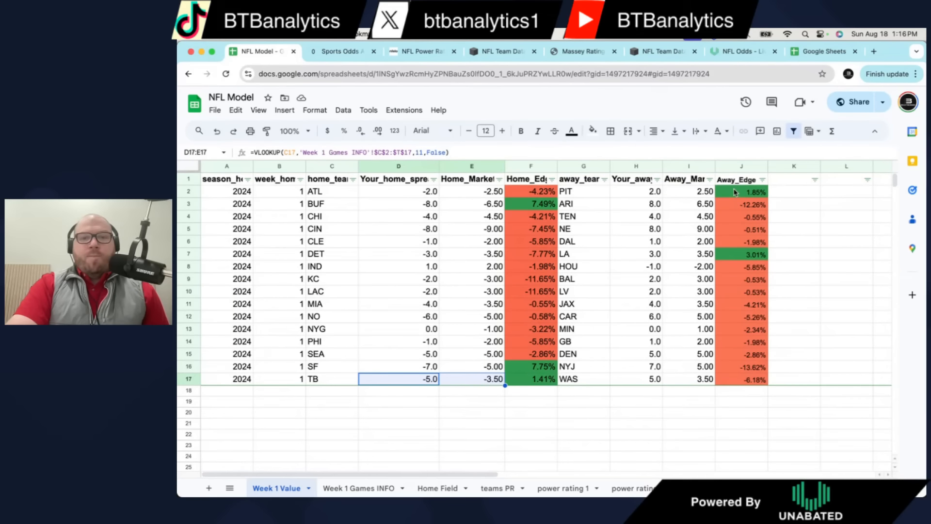
drag(640, 192, 735, 192)
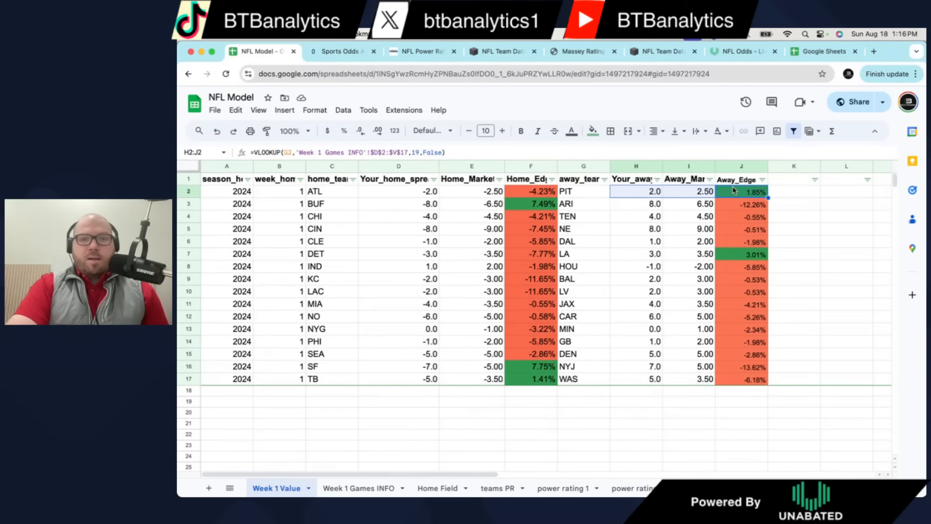
click(659, 192)
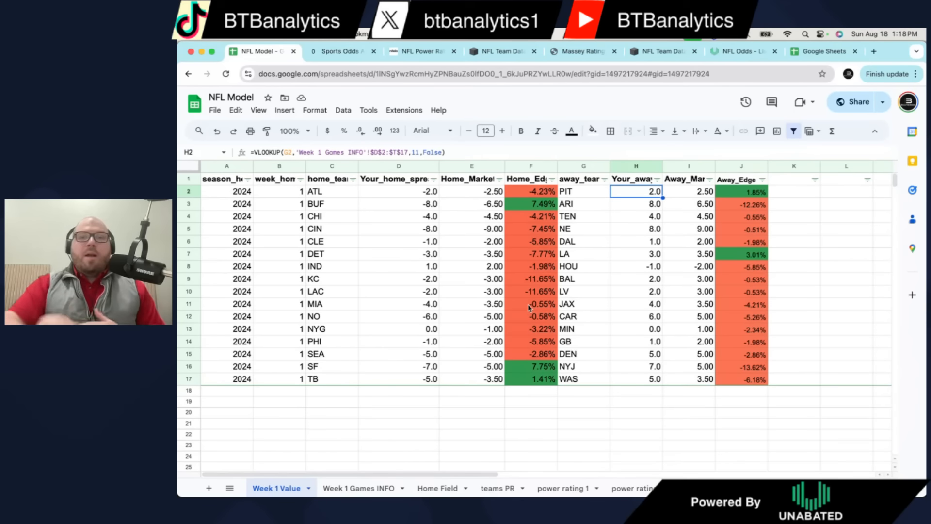
- Open the NCAAF Massey-Peabody Ratings on the Unabated site and look over the college team ratings
click(583, 51)
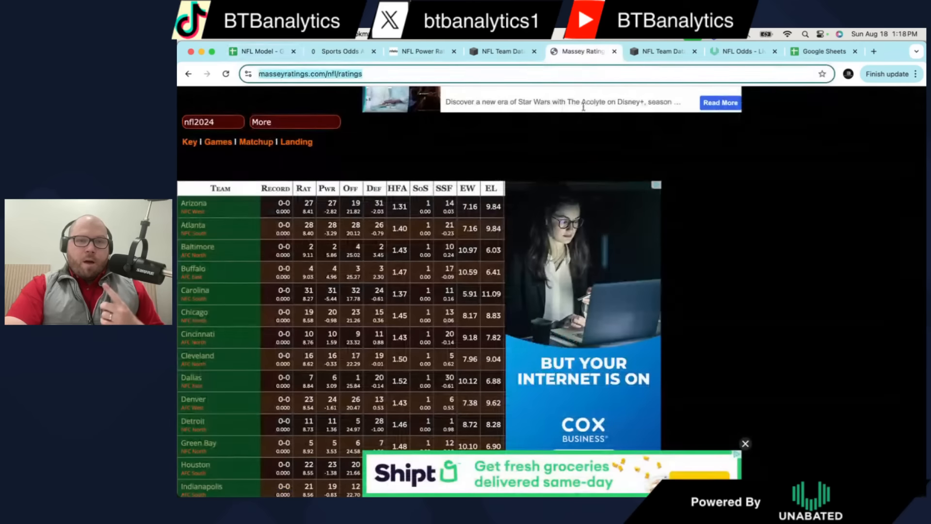
click(801, 52)
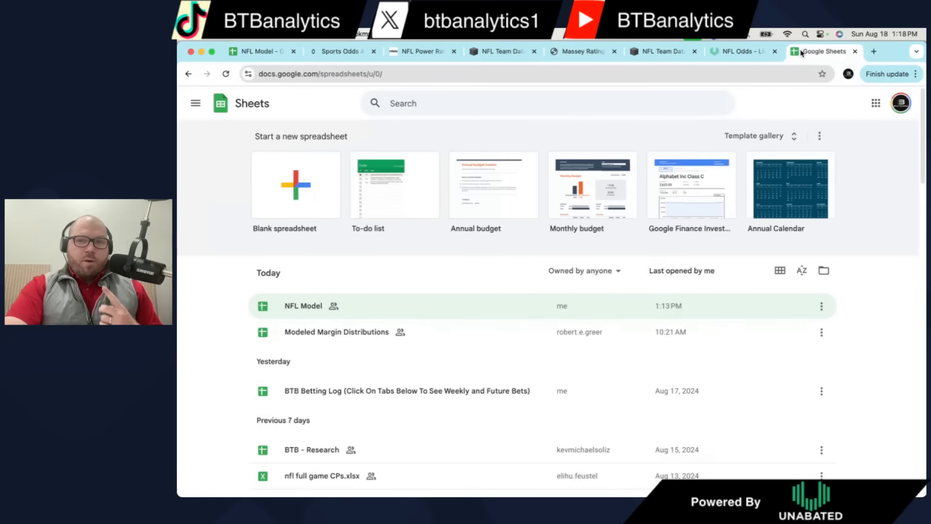
click(742, 53)
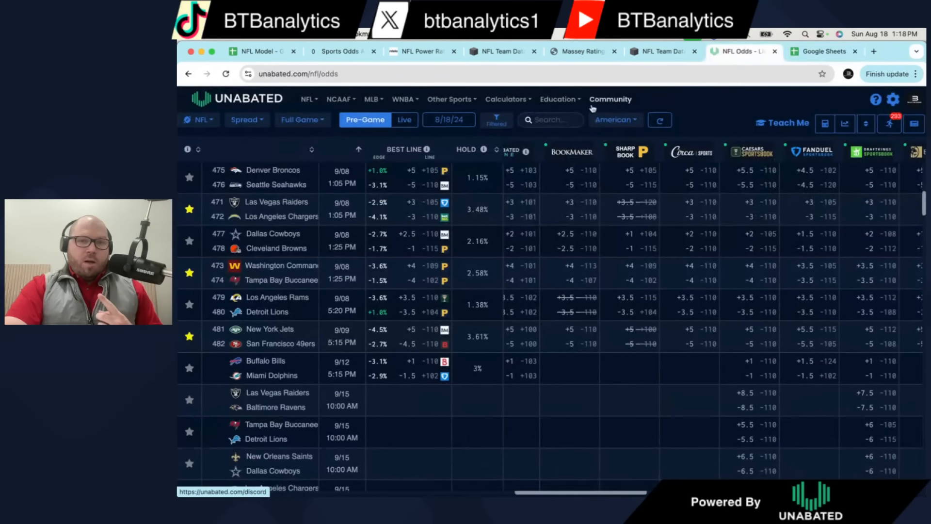
click(342, 99)
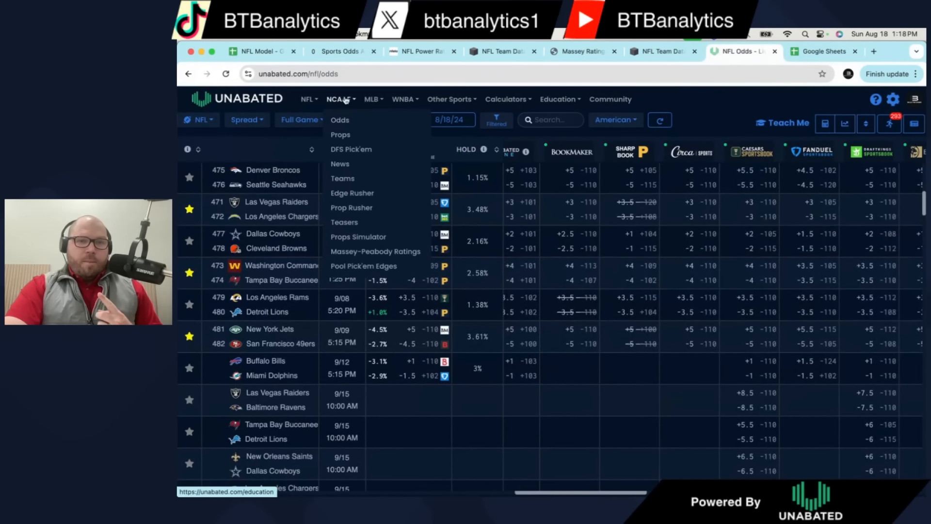
click(367, 252)
scroll(368, 255, down, 3)
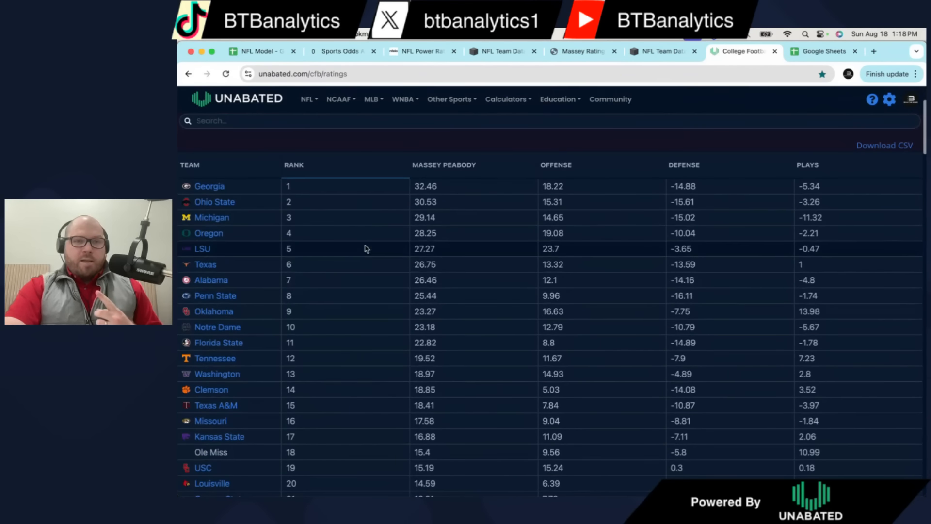
- Open the CFB Team Data page on the BTB Analytics site and return to the NFL Model spreadsheet
click(510, 54)
scroll(455, 100, down, 1)
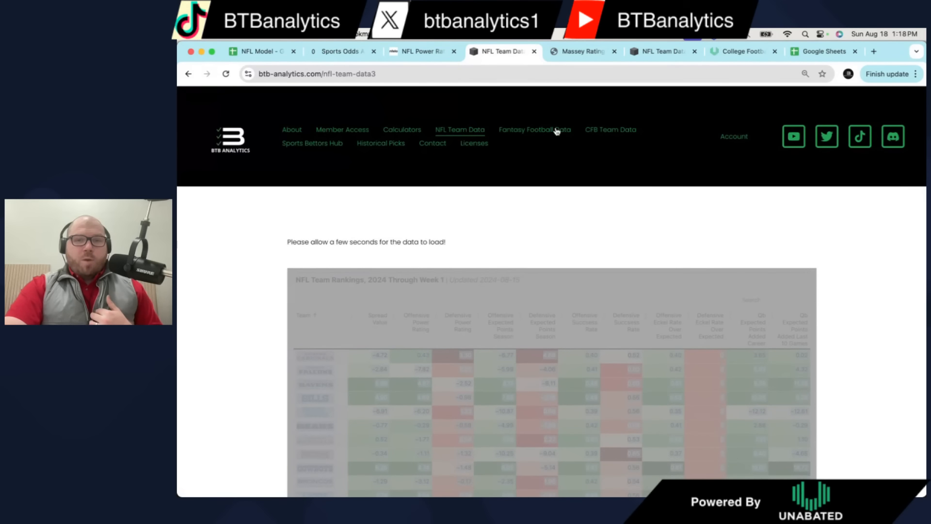
mouse_move(612, 131)
click(610, 148)
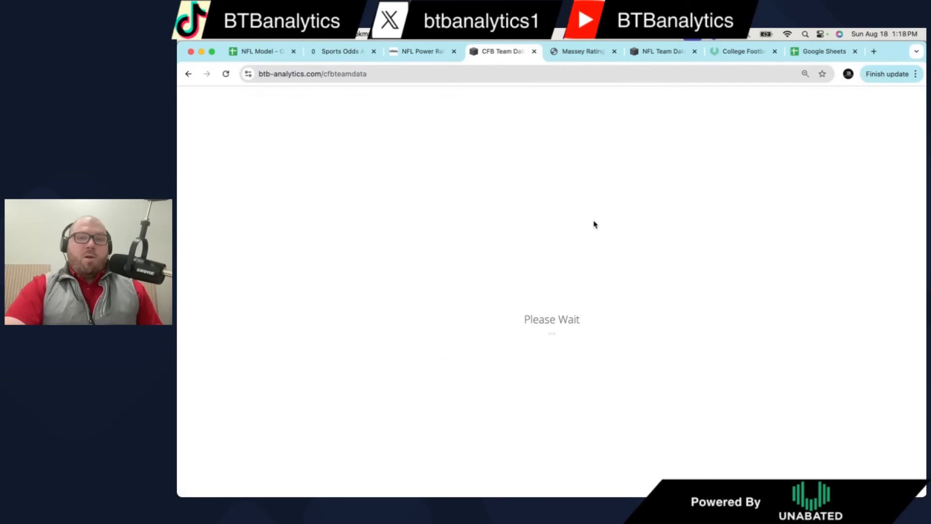
click(250, 51)
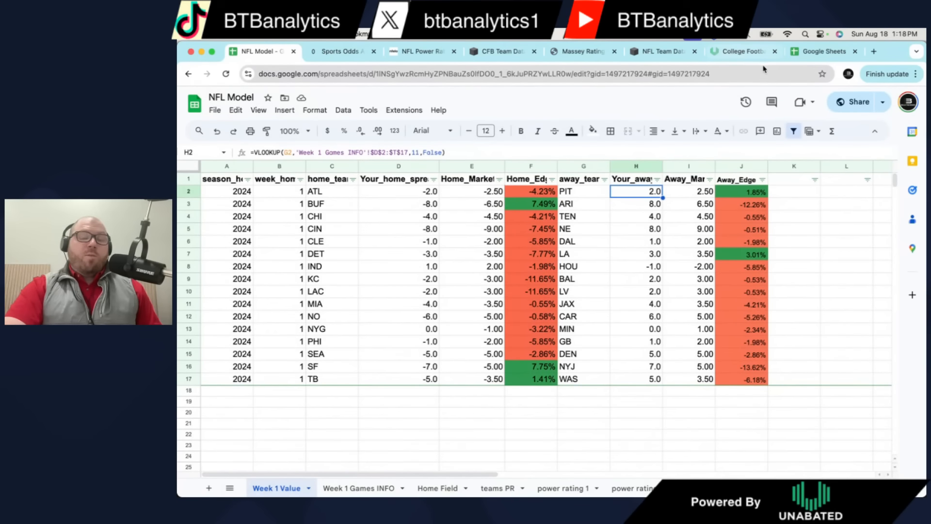
click(824, 53)
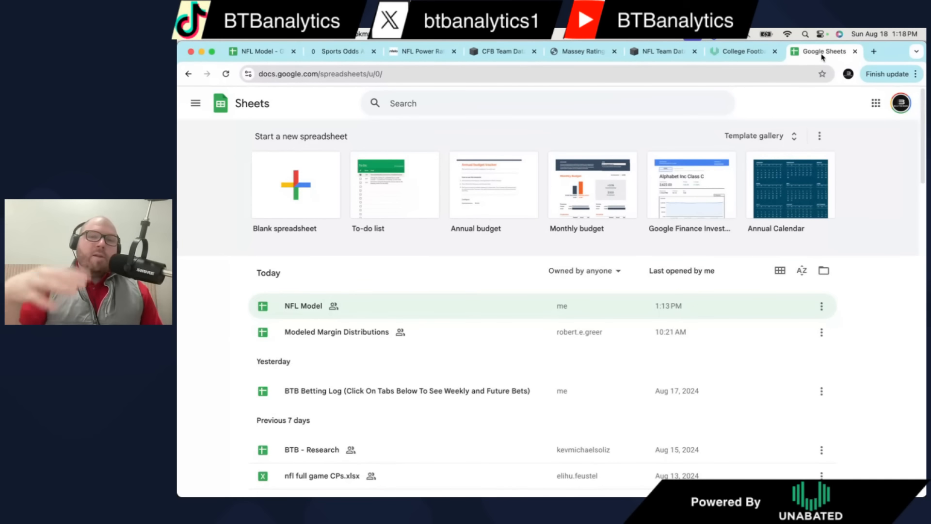
click(729, 52)
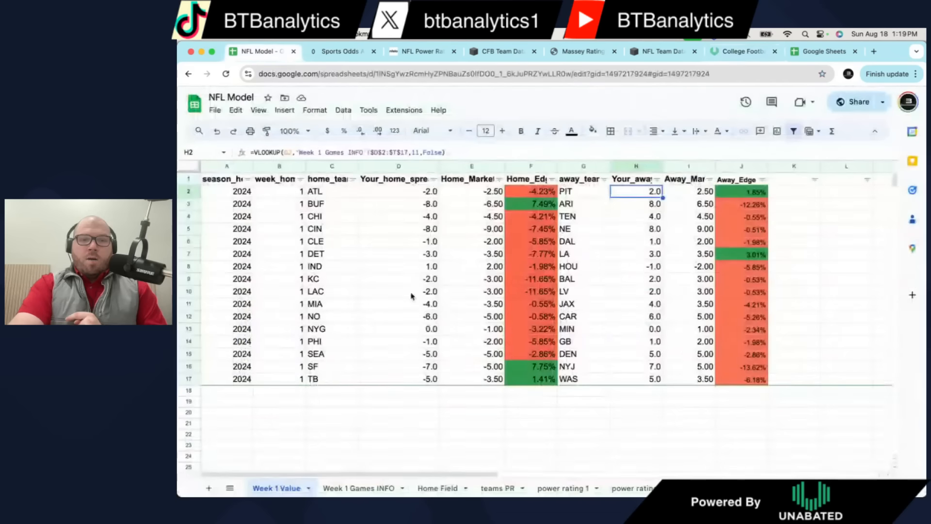
click(266, 51)
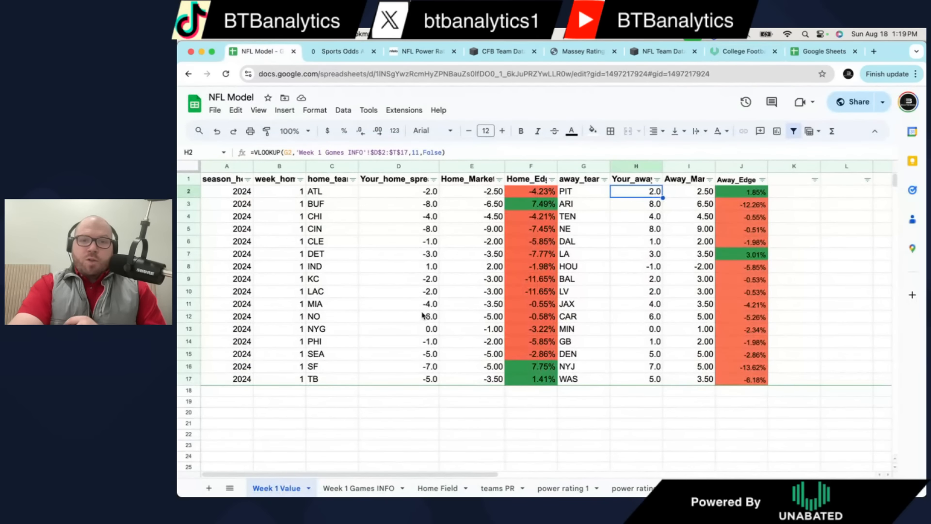
- Check the Week 1 Games INFO sheet, and compare the own and market spreads for CIN and NE in row 5 of Week 1 Value
click(352, 487)
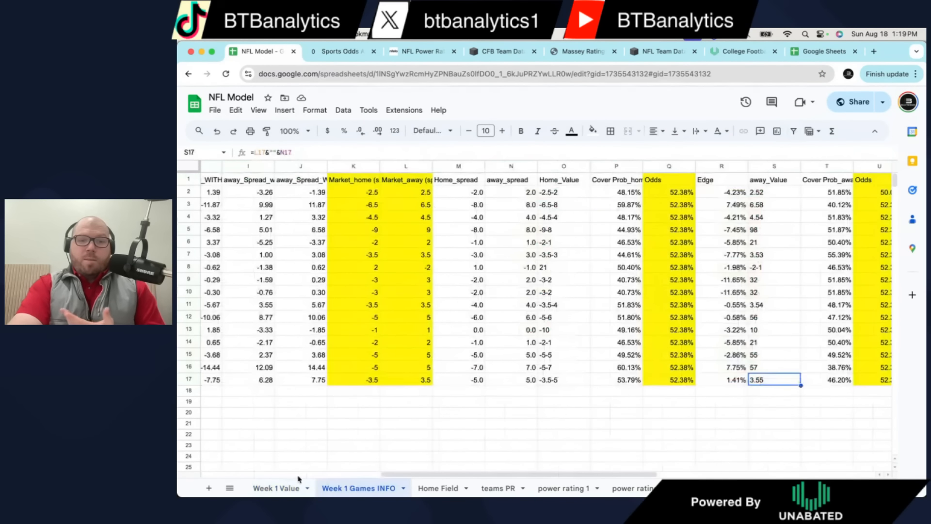
click(277, 487)
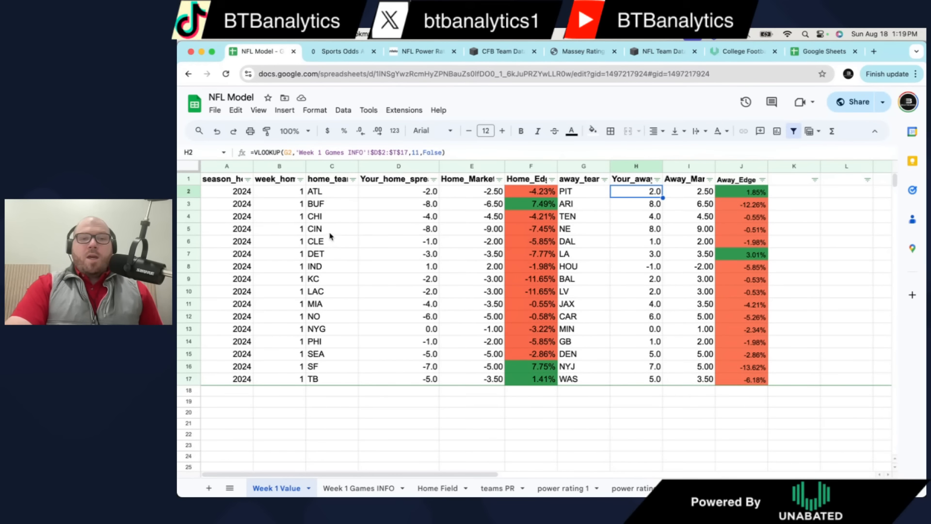
drag(330, 232, 457, 231)
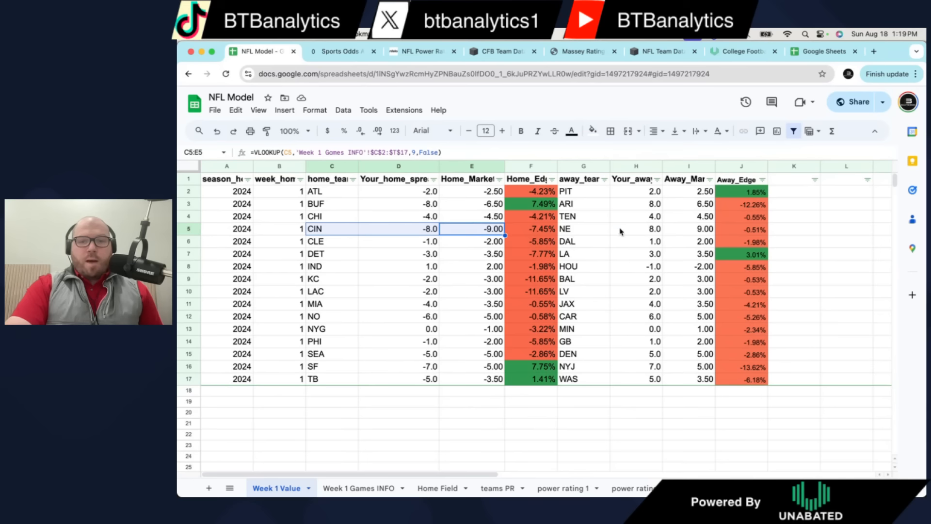
drag(621, 229, 747, 229)
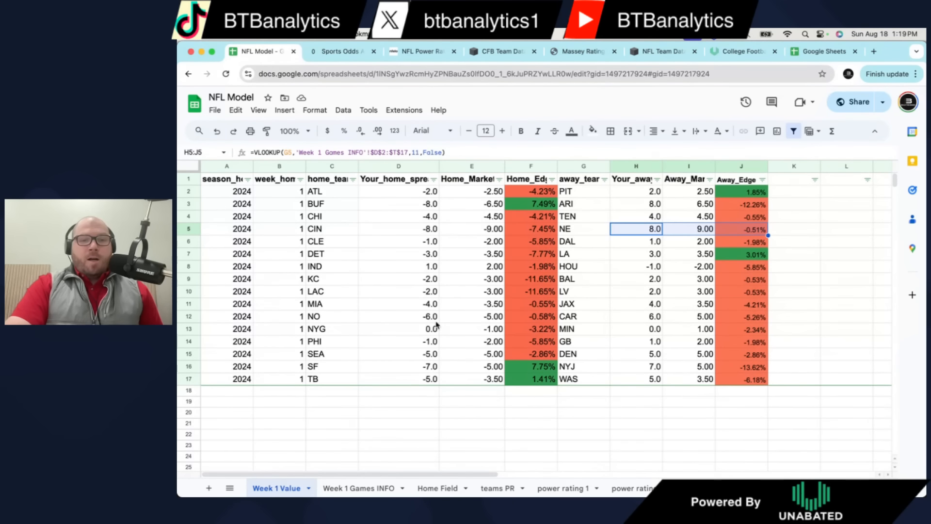